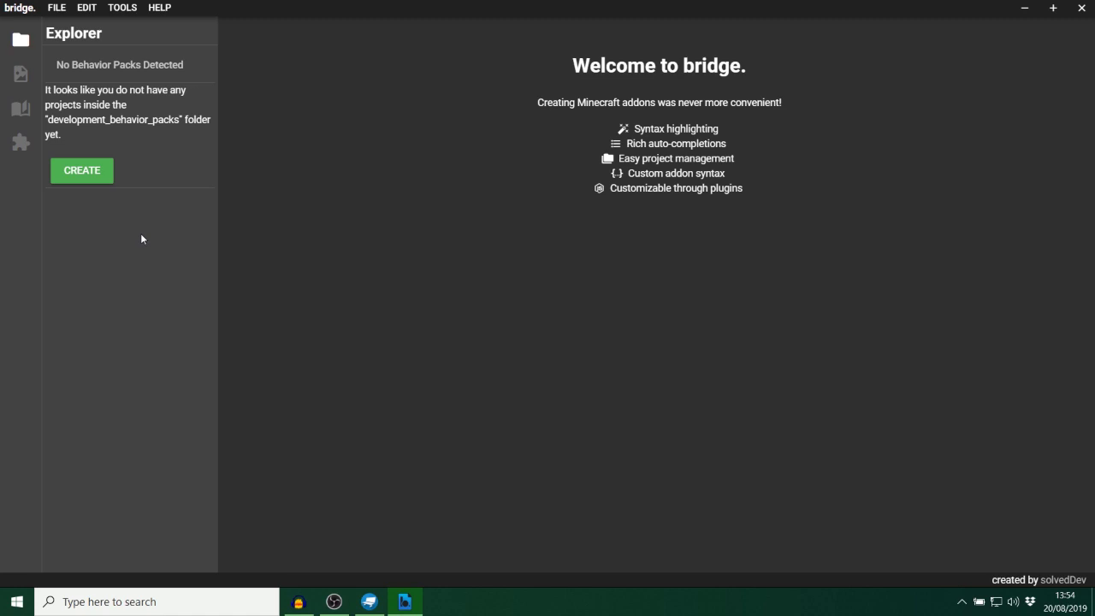
Create a new project named 'example' with the description 'adds stuff'.
left_click(108, 183)
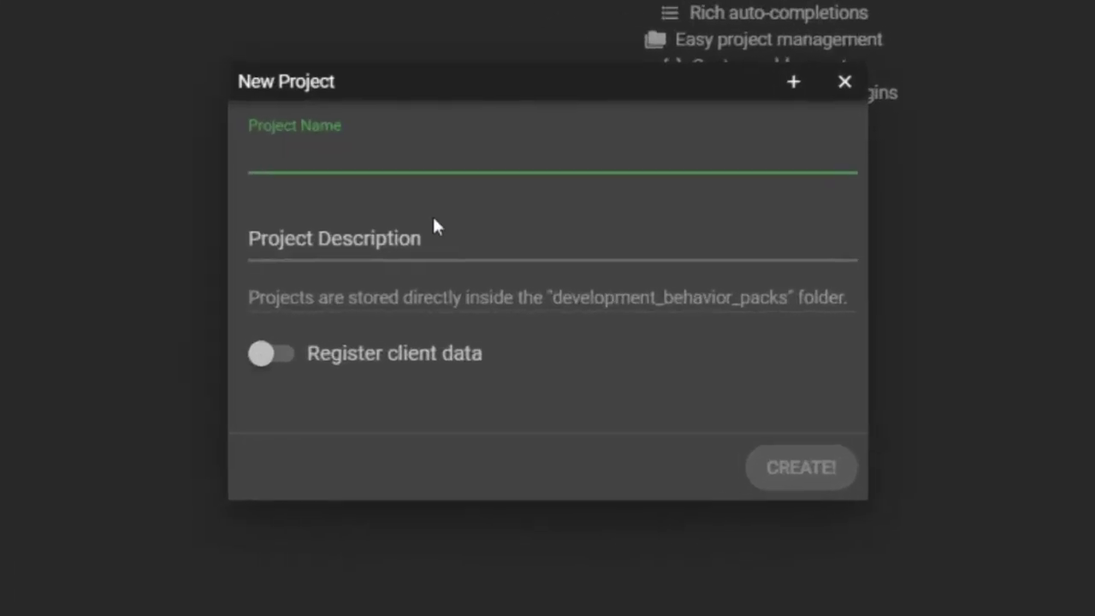
type("exampl")
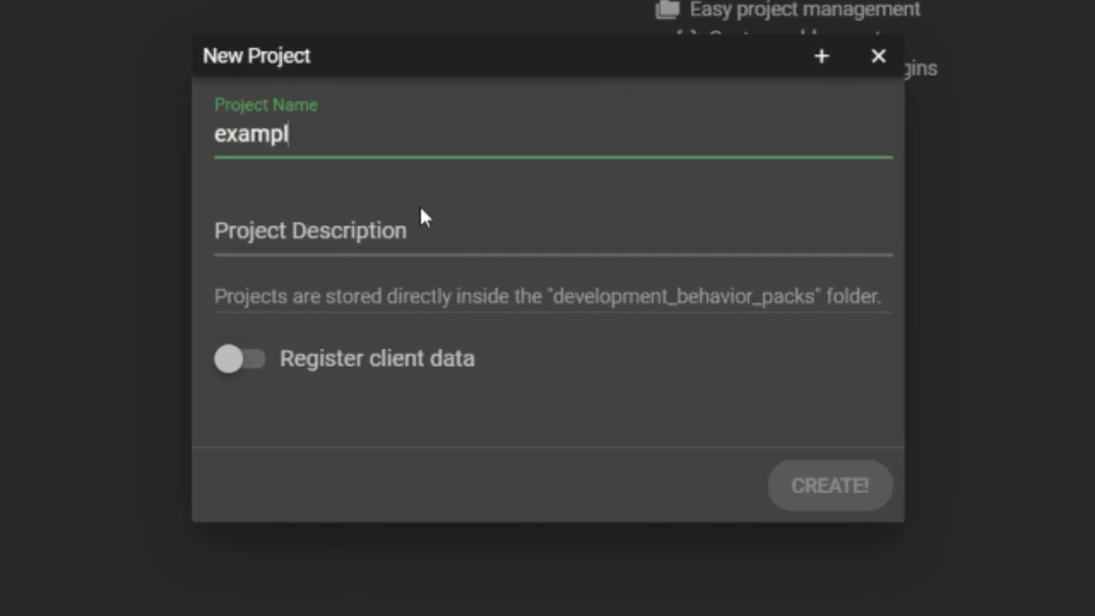
type("e")
left_click(419, 214)
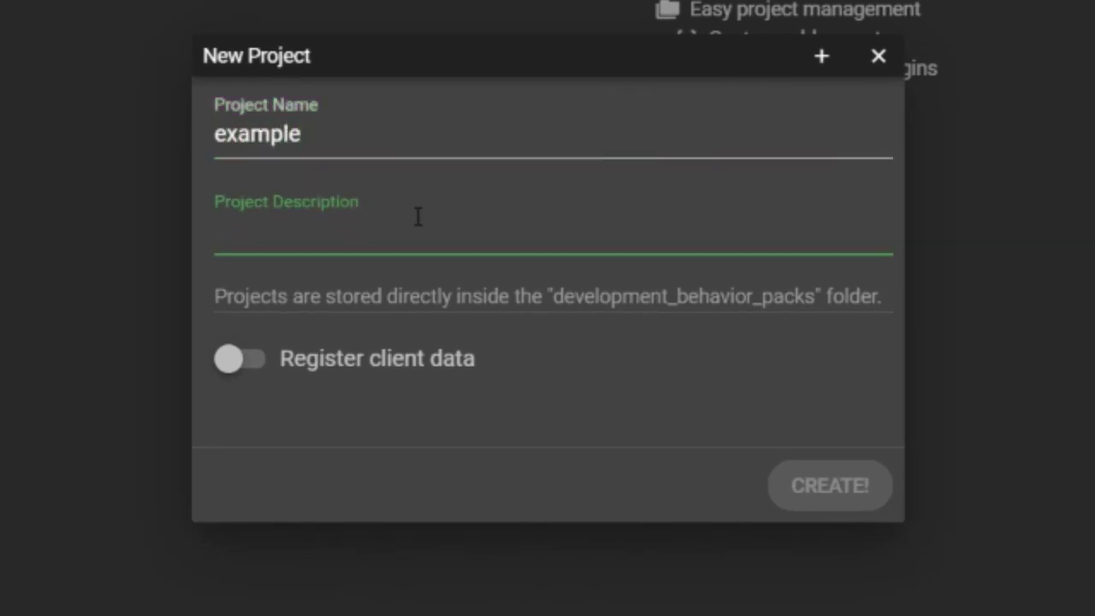
type("adds stu")
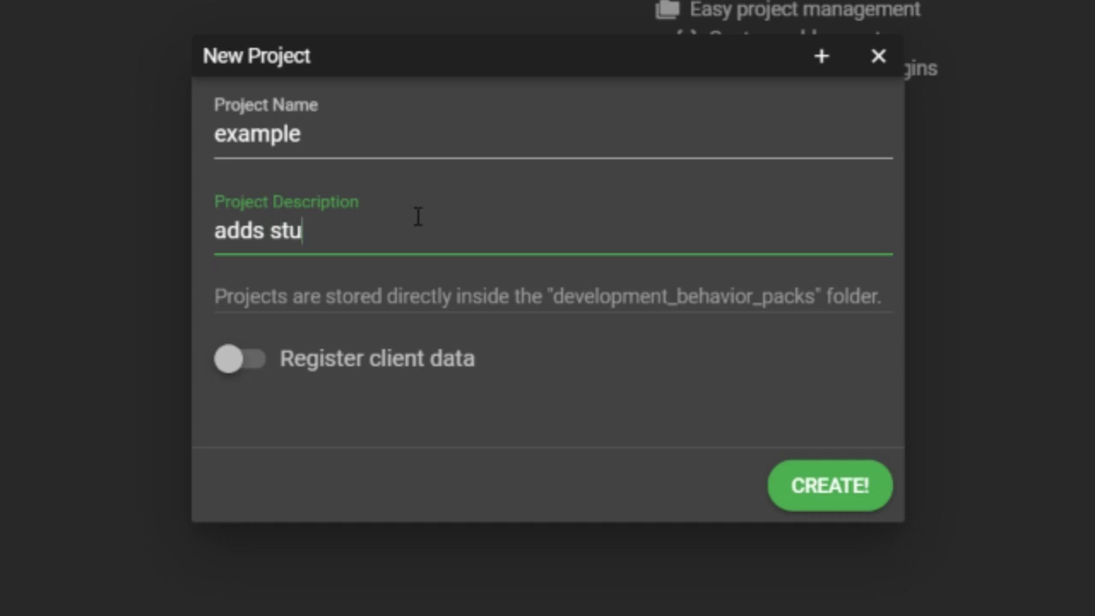
type("ff")
left_click(821, 506)
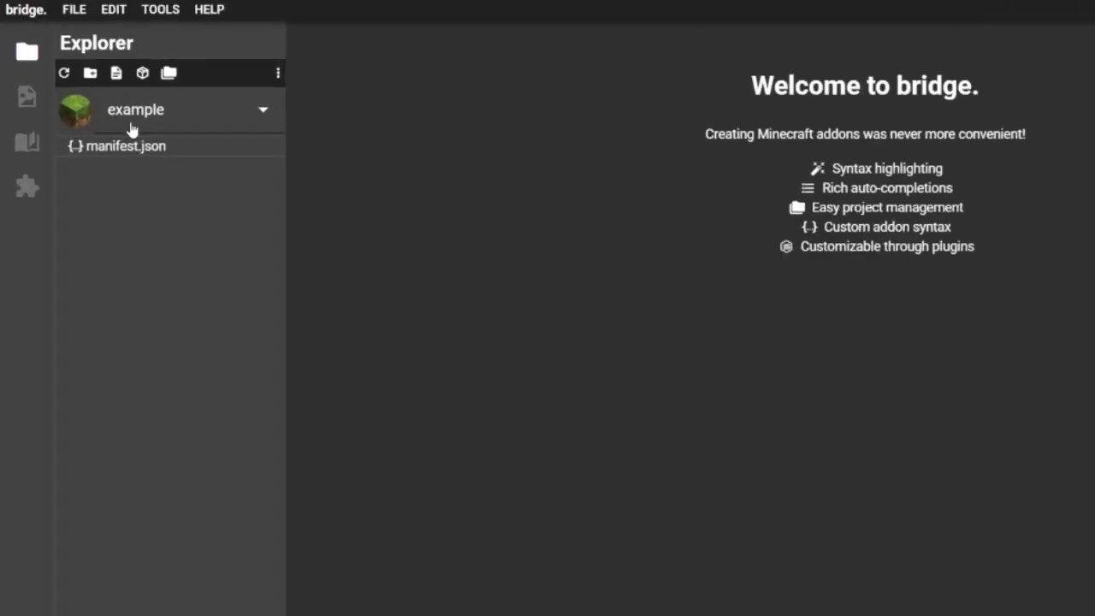
Open the project's manifest.json and expand modules > 0 to show its fields.
left_click(144, 150)
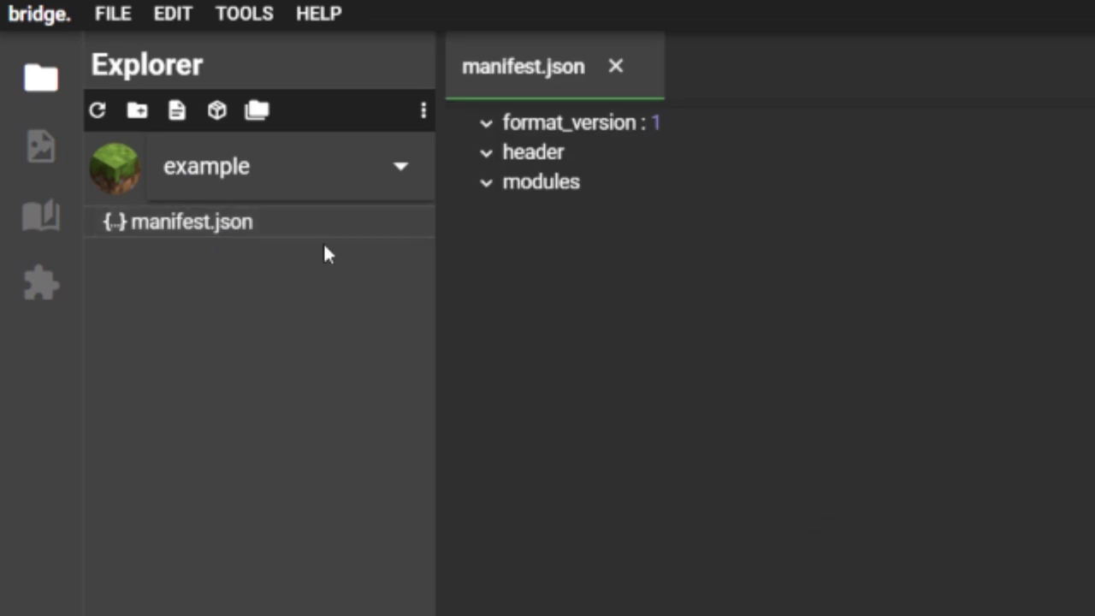
left_click(501, 190)
left_click(516, 211)
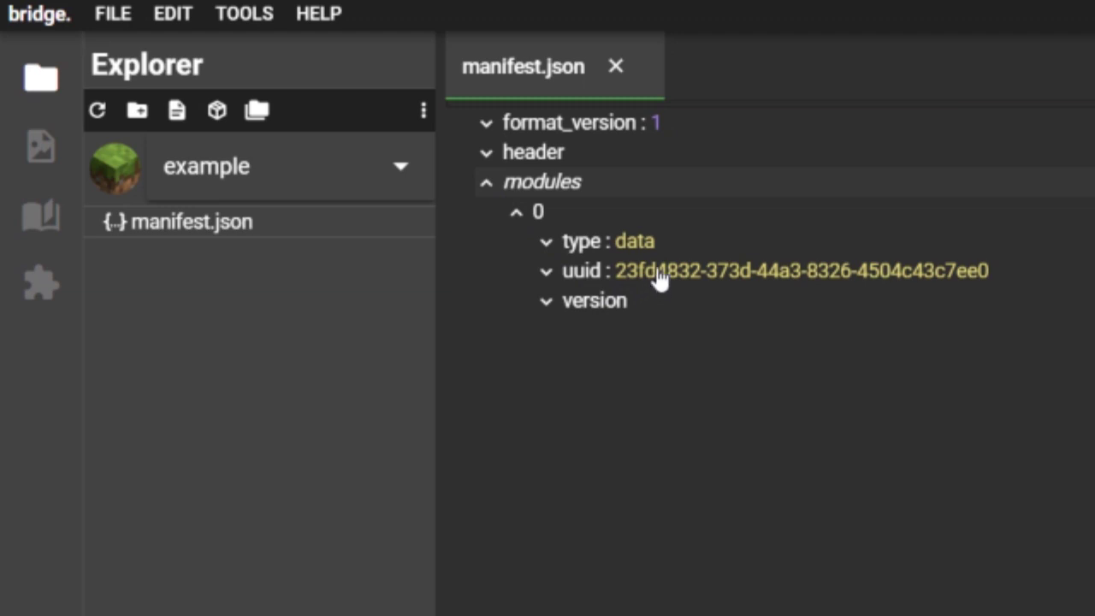
Create entity file spawner.json from Blank Entity, close manifest.json, and expand minecraft:entity.
left_click(187, 236)
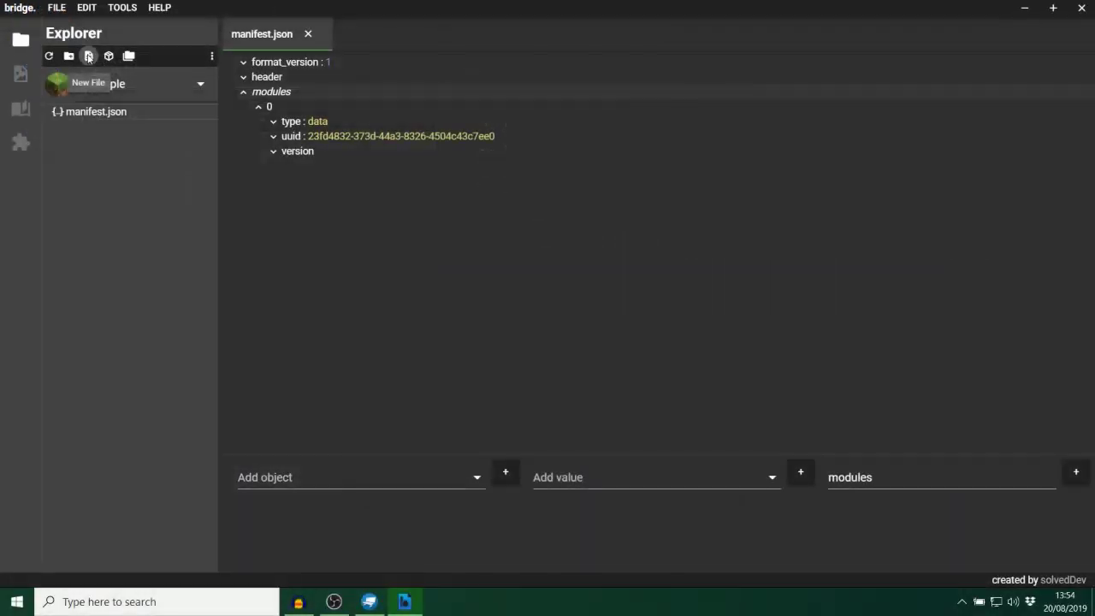
left_click(89, 56)
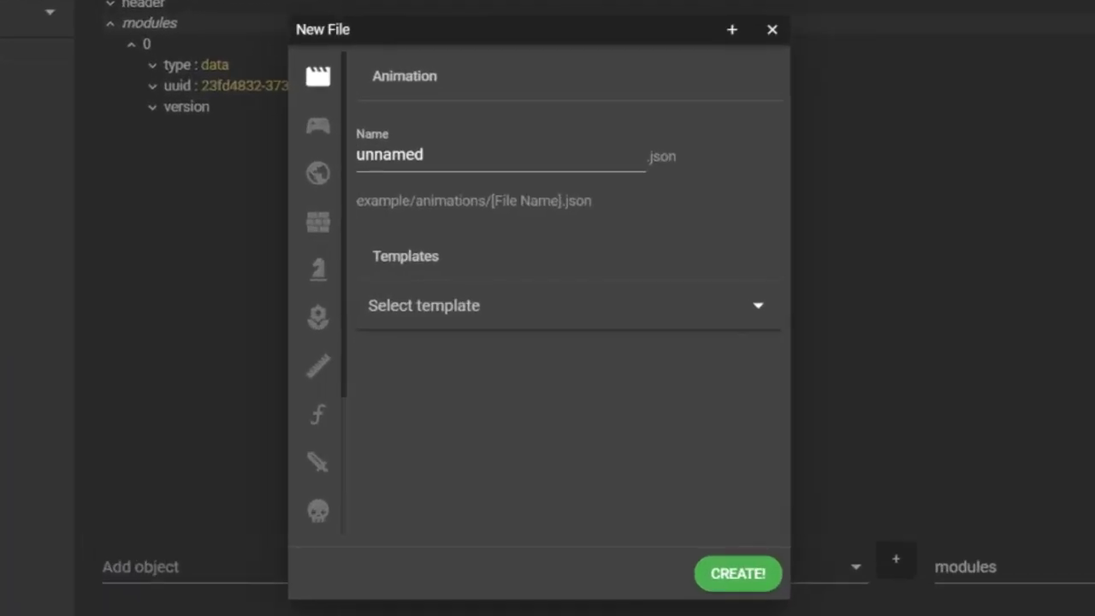
left_click(330, 267)
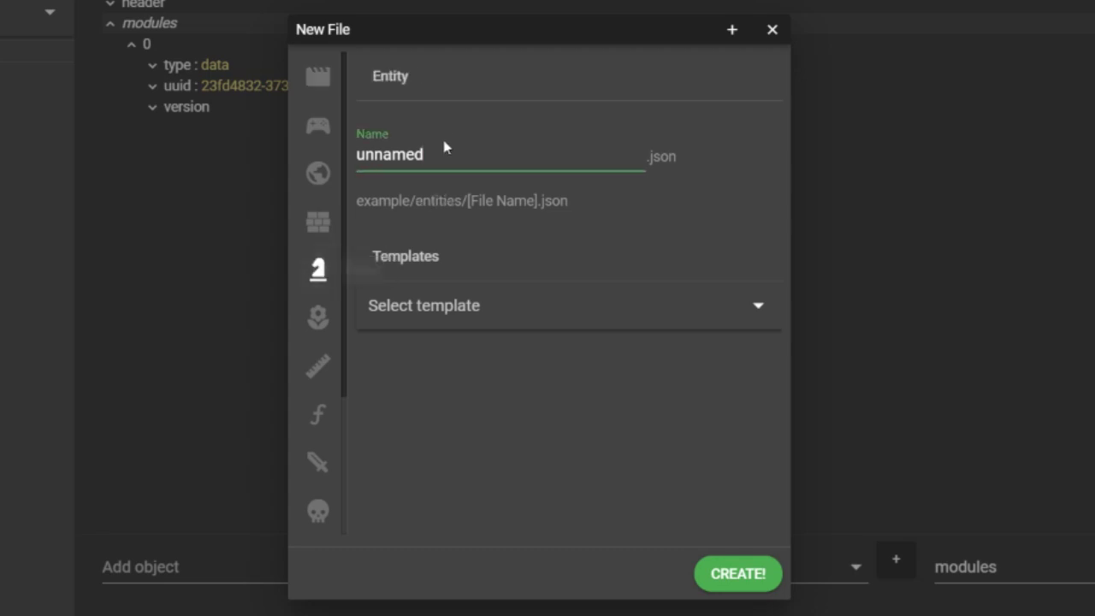
left_click_drag(439, 157, 381, 160)
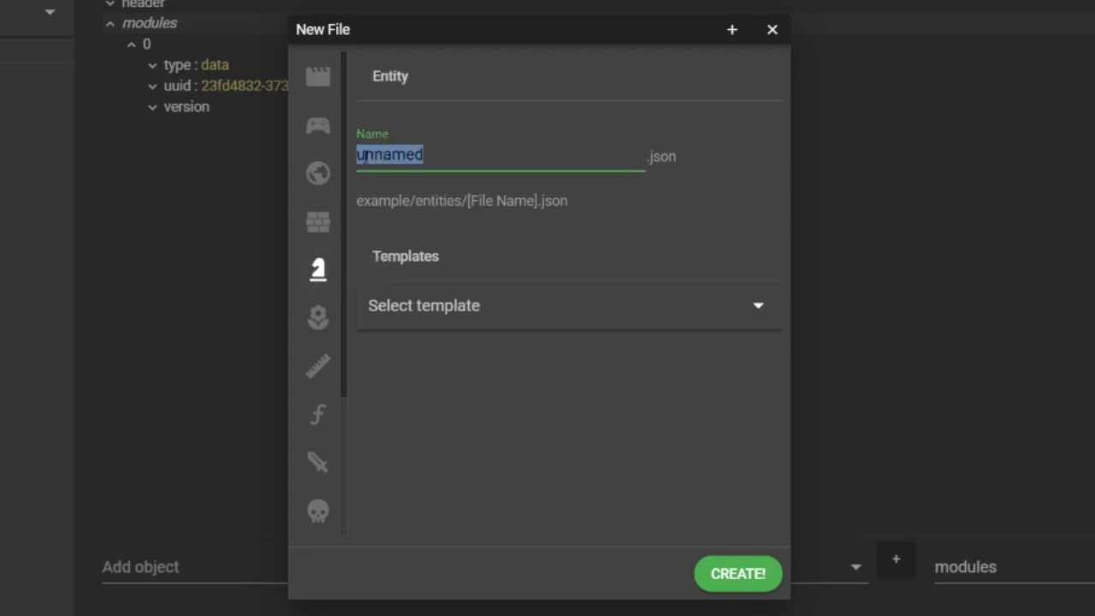
key("BackSpace")
type("spawne")
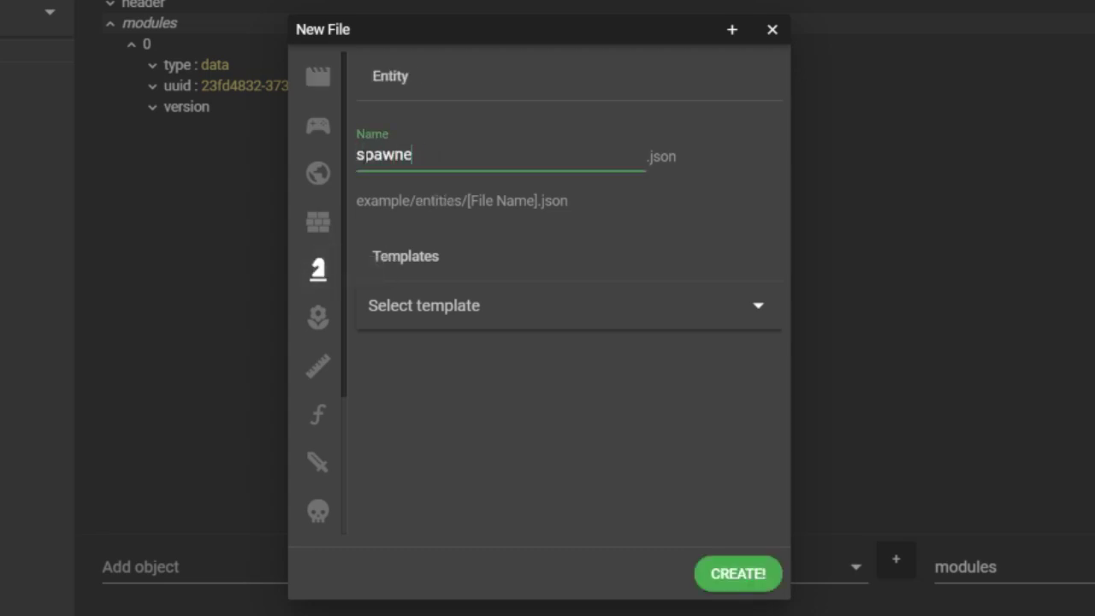
type("r")
left_click(450, 325)
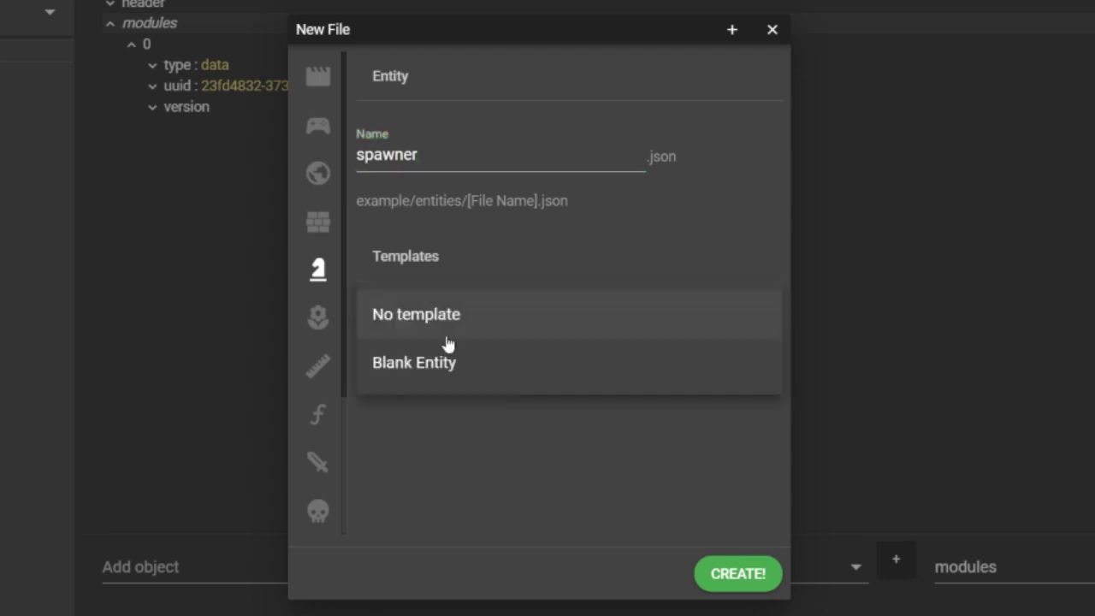
left_click(450, 361)
left_click(722, 570)
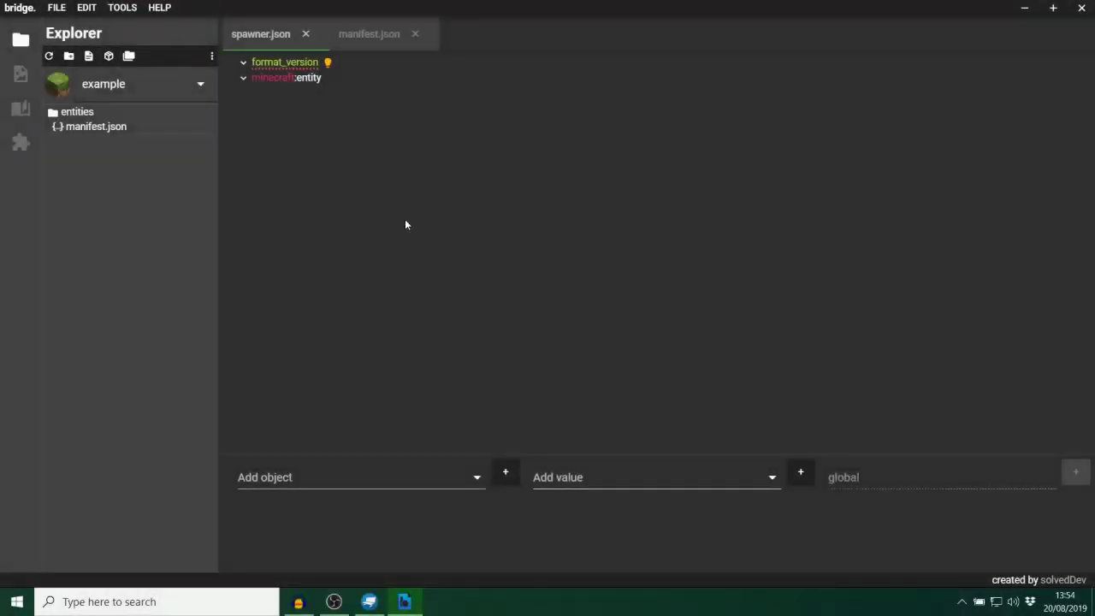
left_click(432, 37)
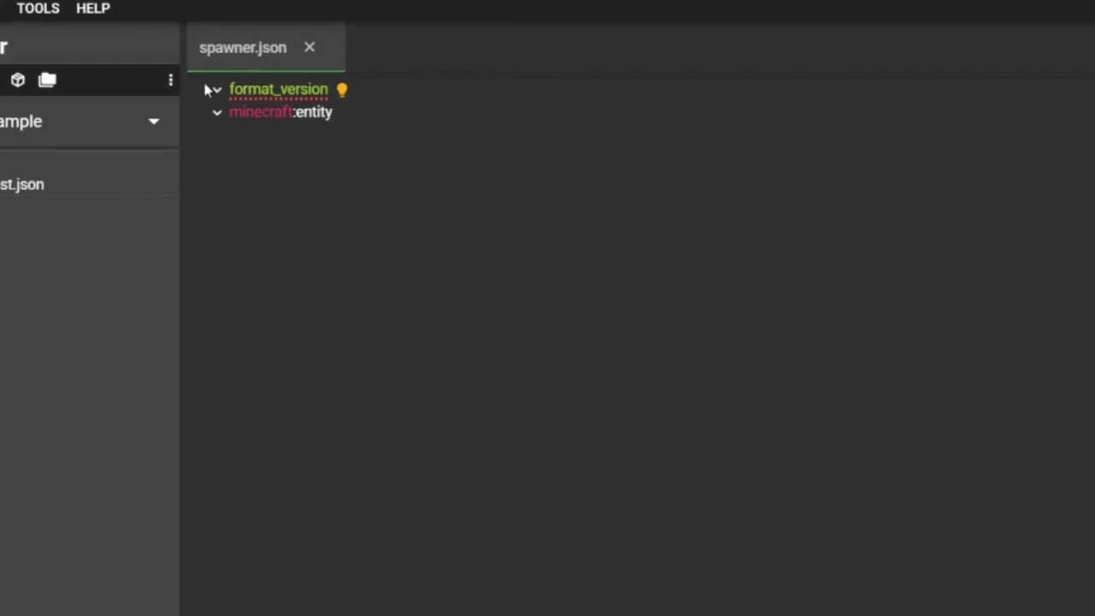
left_click(235, 88)
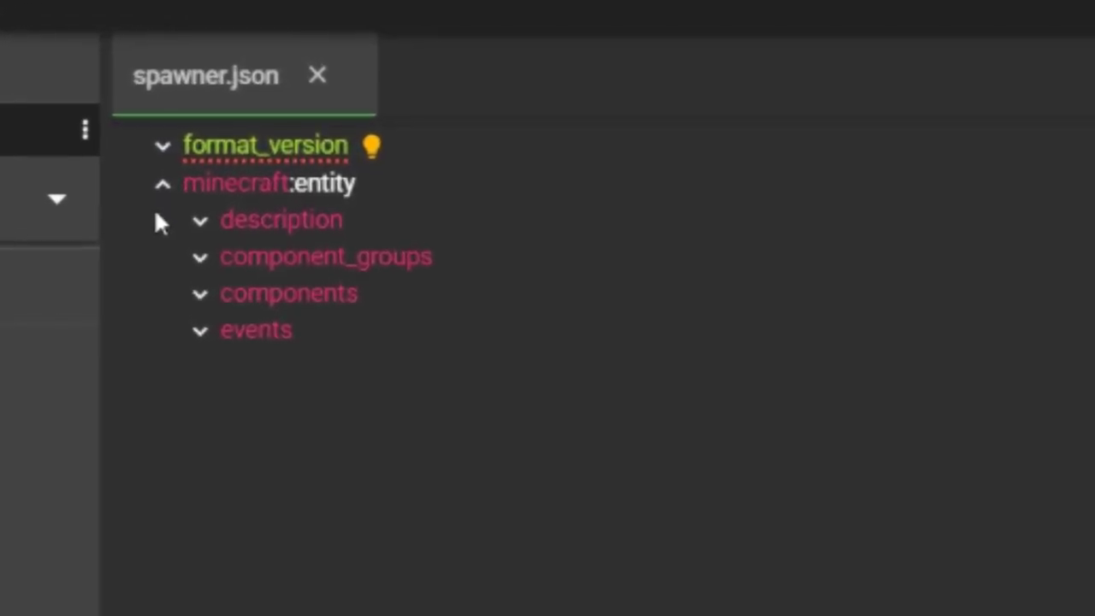
Auto-fix format_version to 1.10.0 and set the description identifier to 'drp:spawner'.
left_click(370, 150)
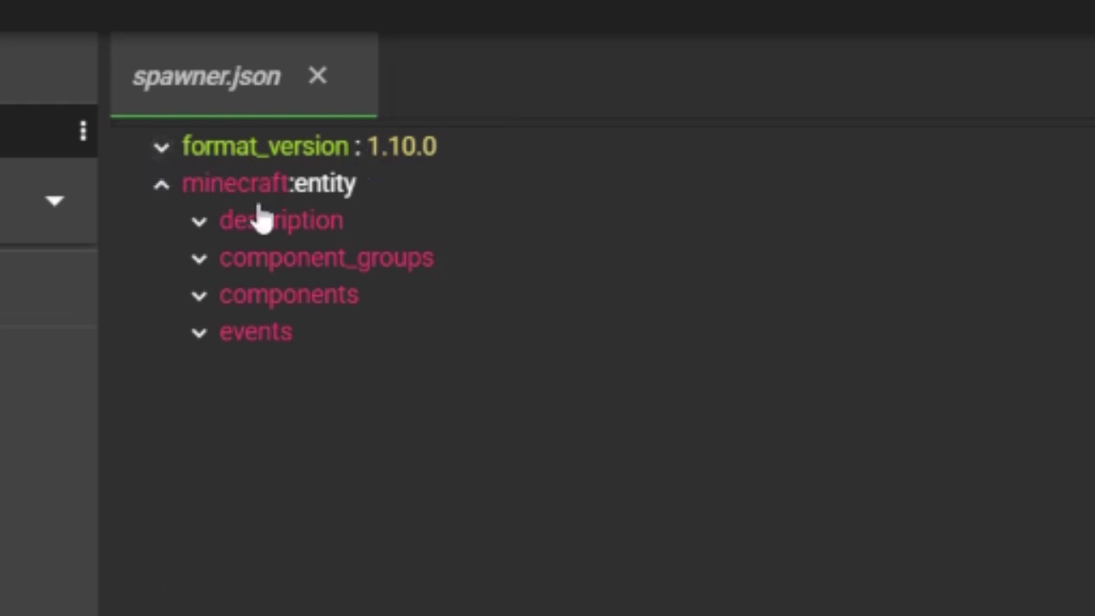
left_click(200, 222)
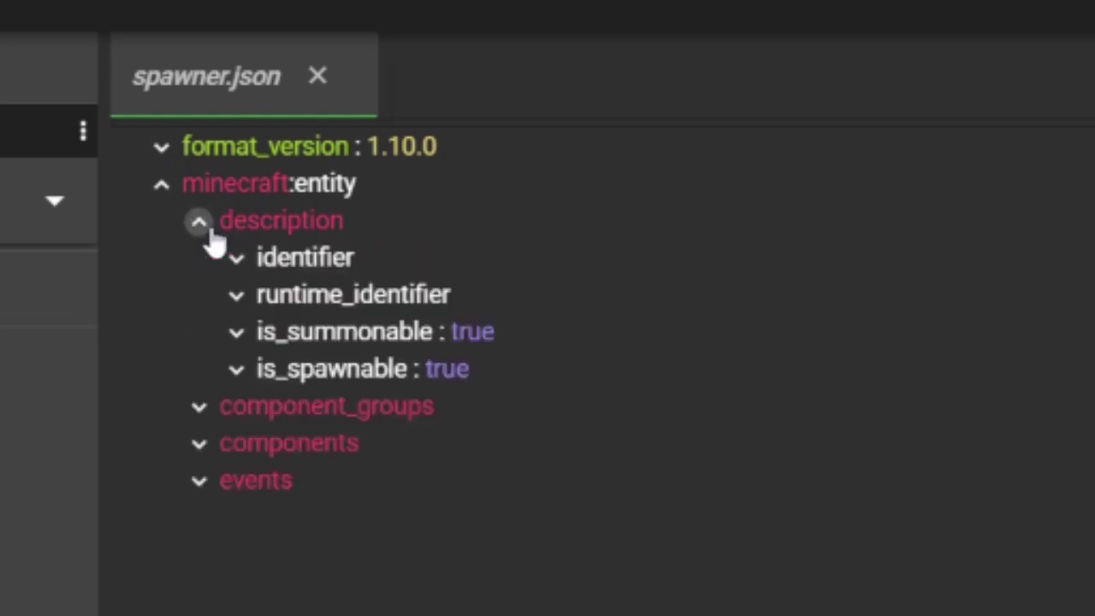
left_click(300, 261)
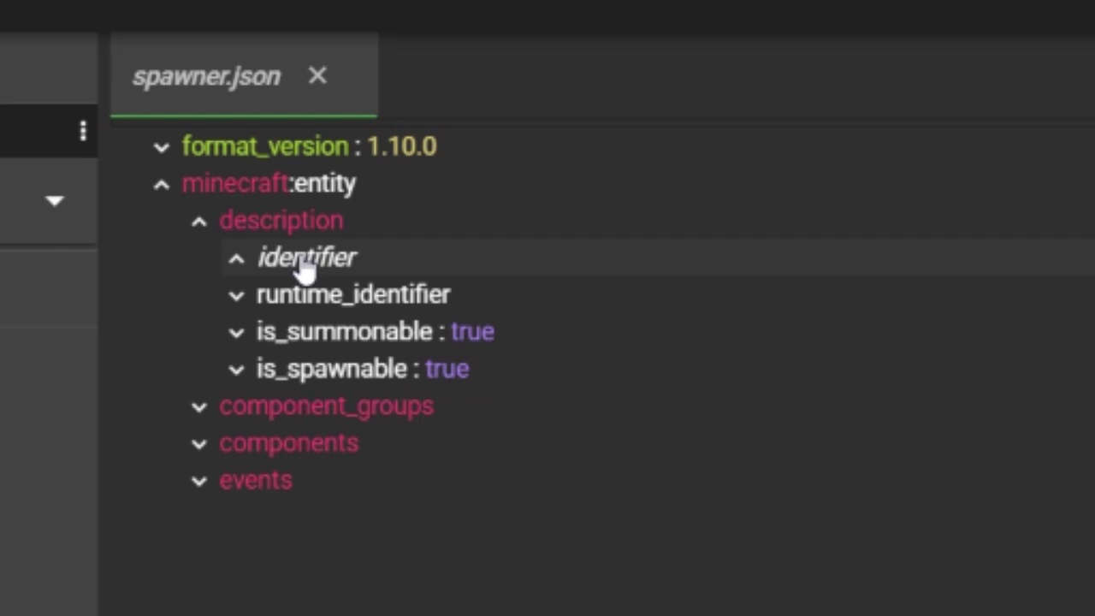
left_click(513, 509)
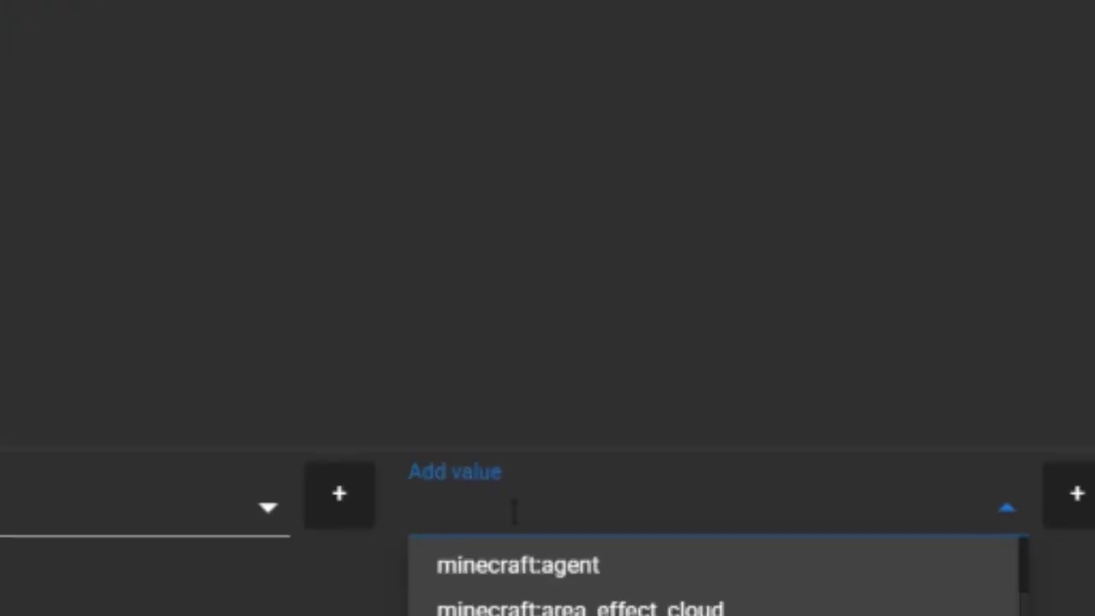
type("drp:spawner")
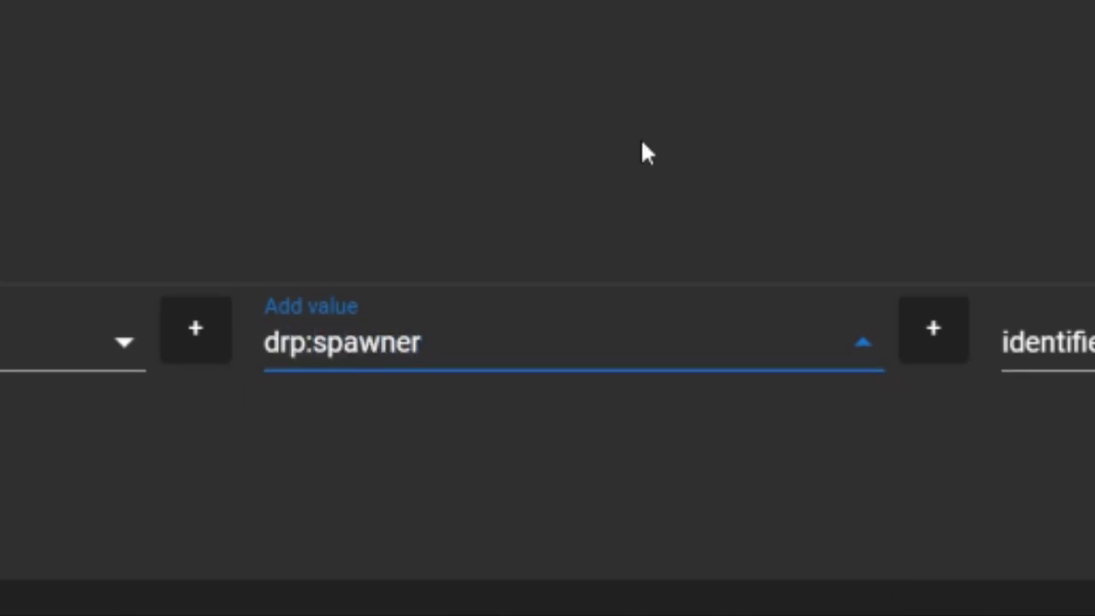
key("Return")
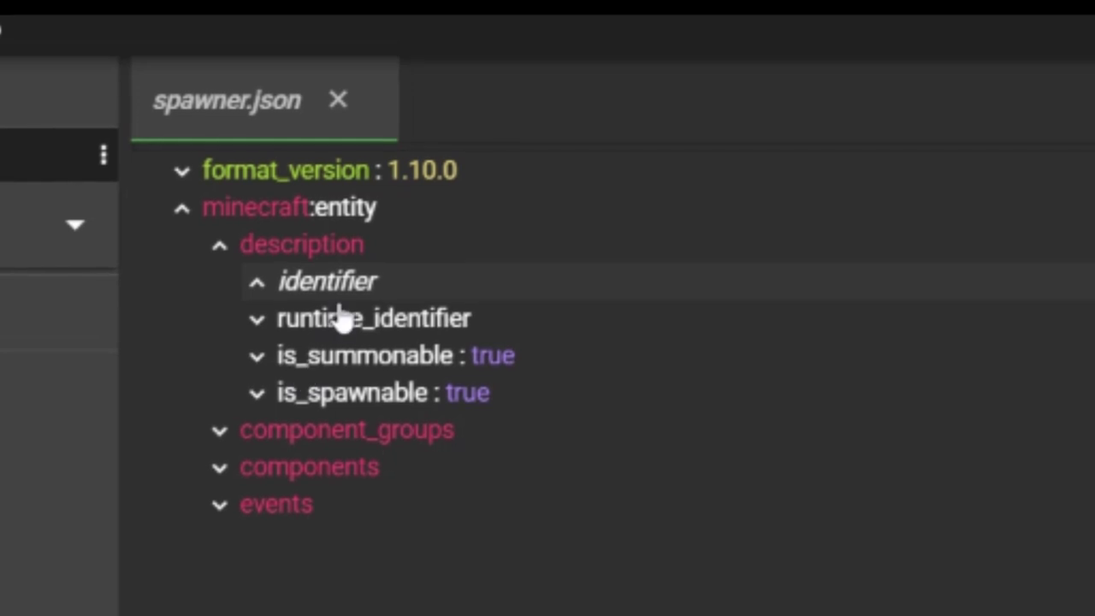
left_click(341, 317)
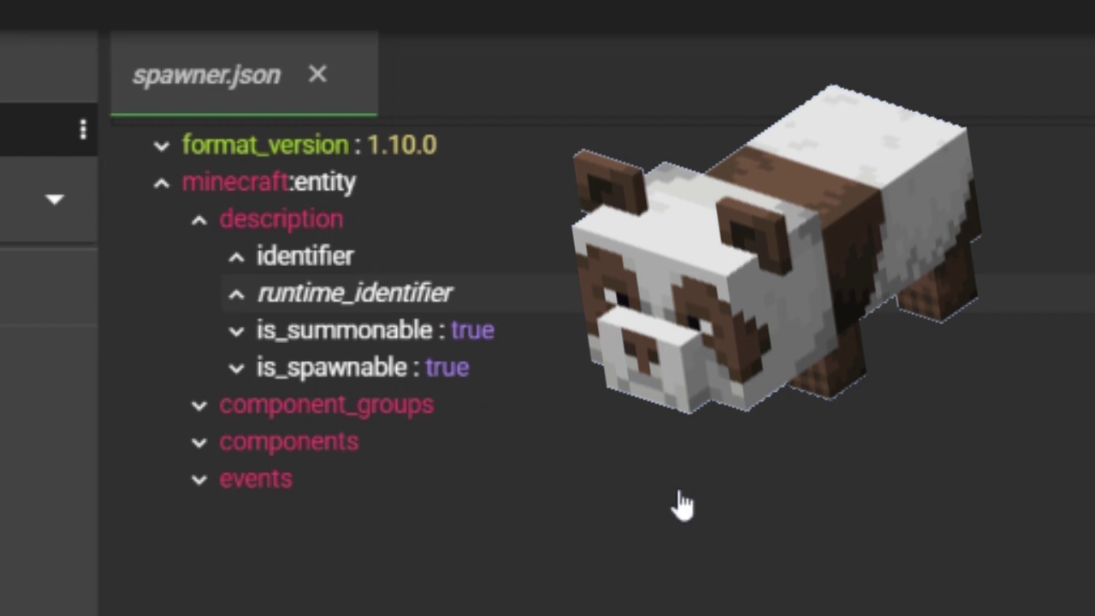
Collapse description and scroll through the addable components list under components.
left_click(197, 221)
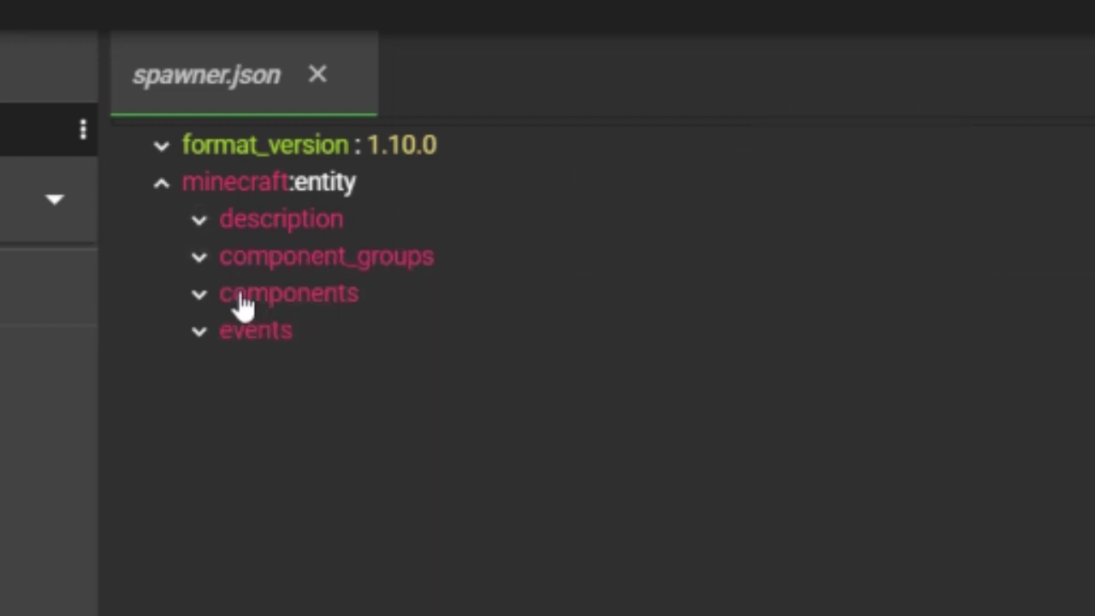
left_click(243, 305)
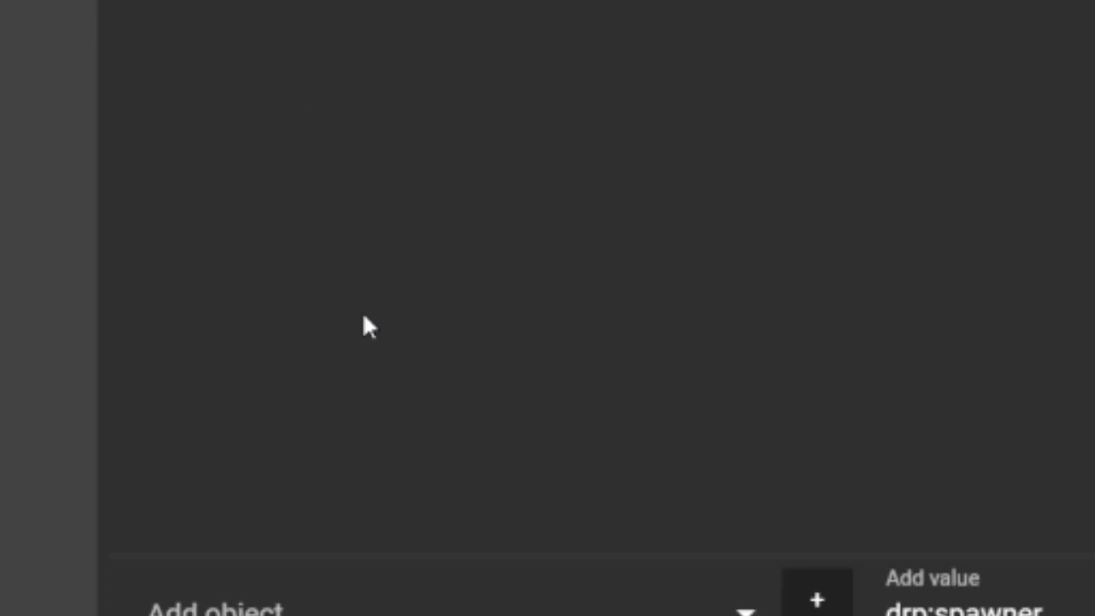
left_click(349, 402)
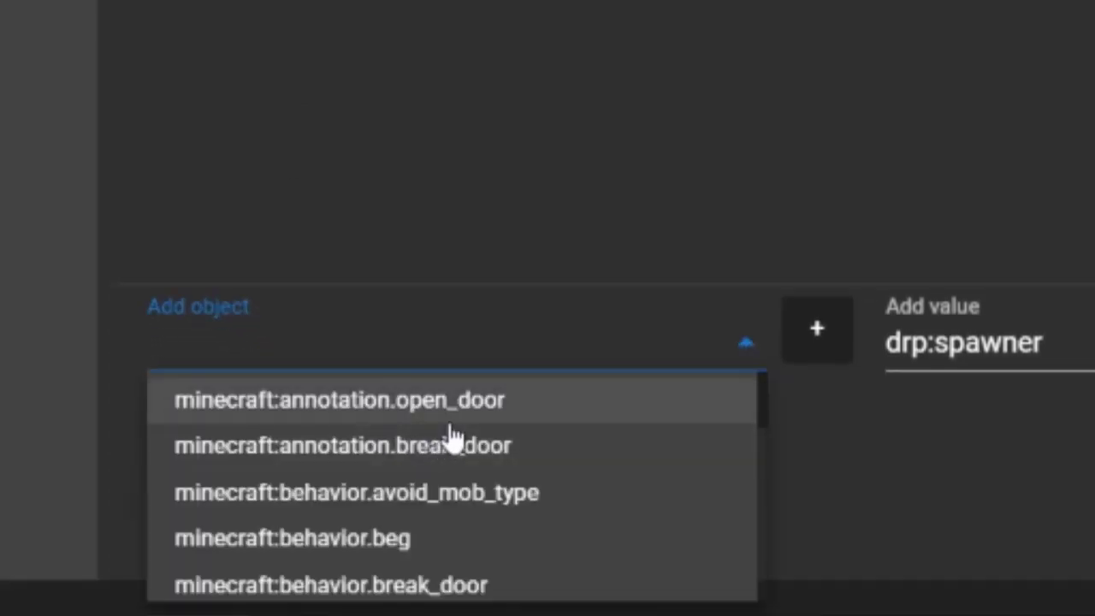
scroll(452, 462, "down", 5)
scroll(451, 453, "down", 15)
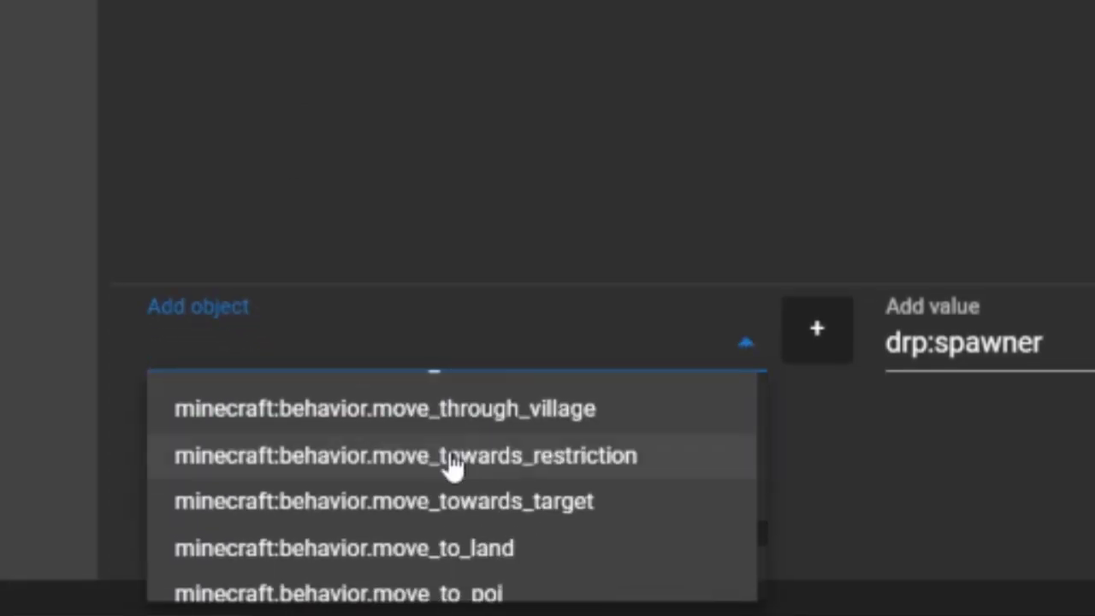
scroll(452, 477, "down", 20)
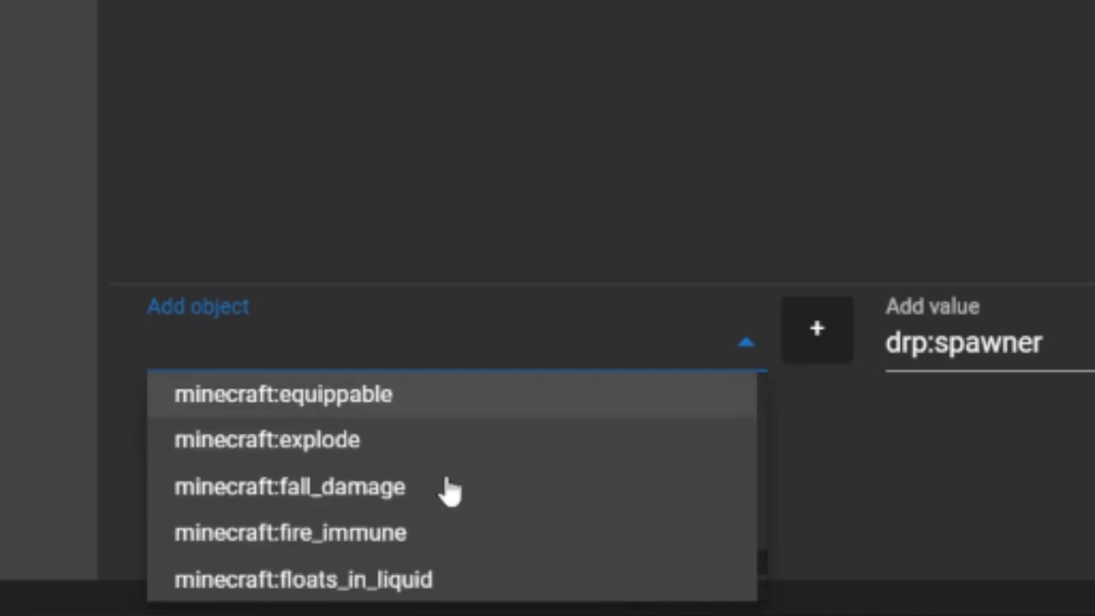
scroll(452, 484, "down", 20)
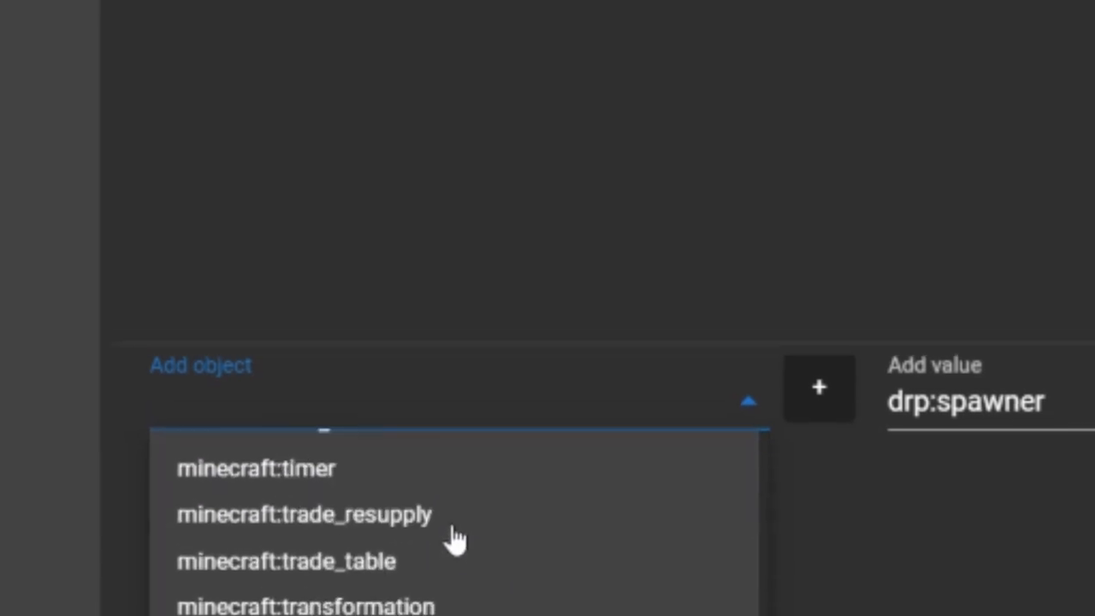
Open the components entity documentation, enlarge it, scroll through it, then close it.
left_click(355, 47)
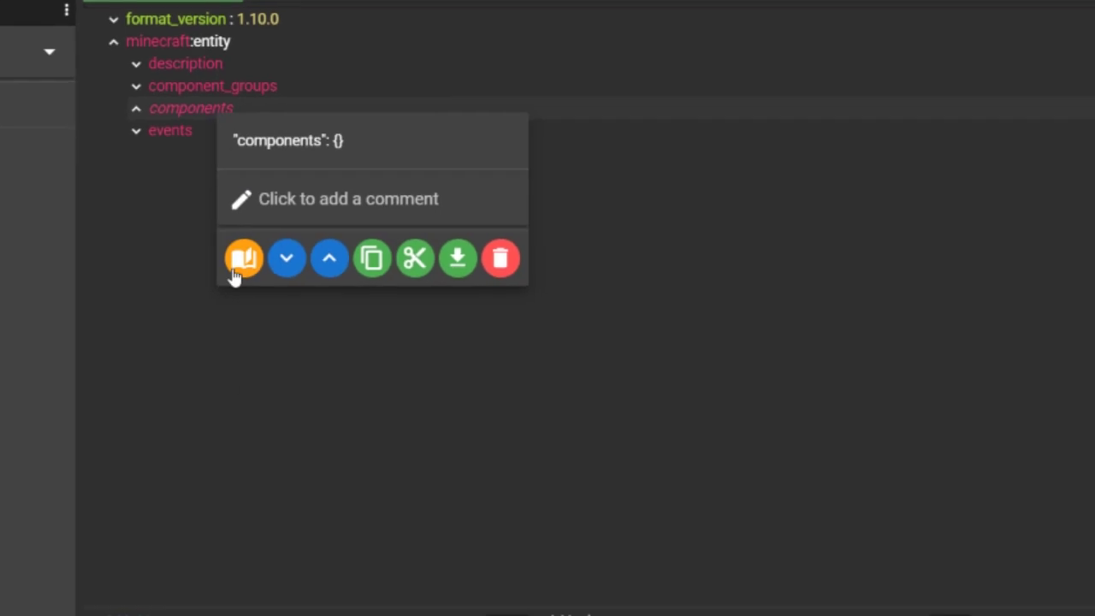
left_click(236, 269)
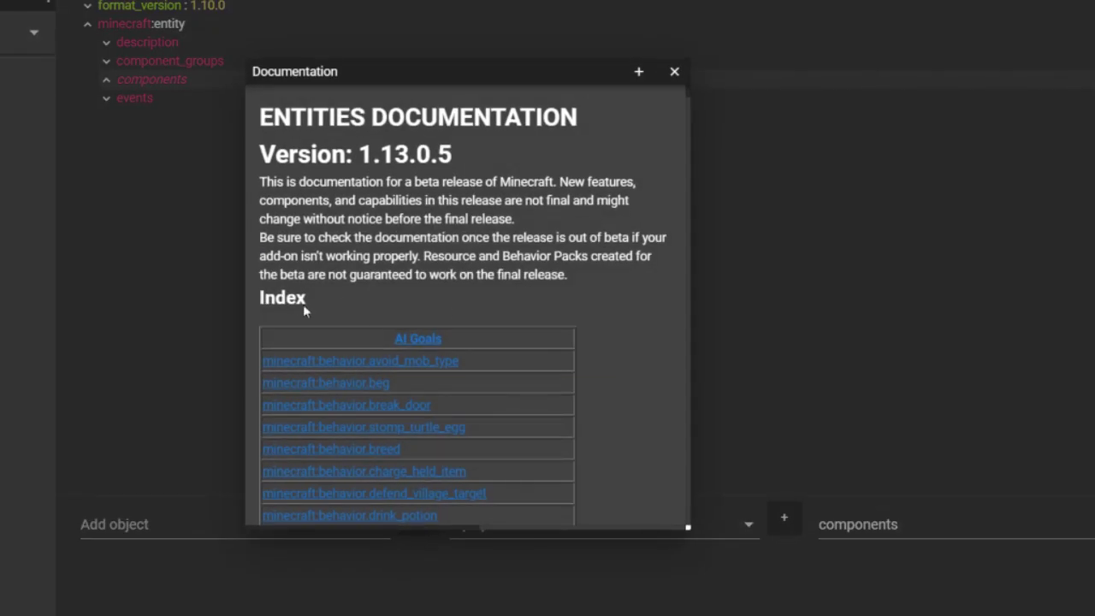
scroll(308, 311, "down", 10)
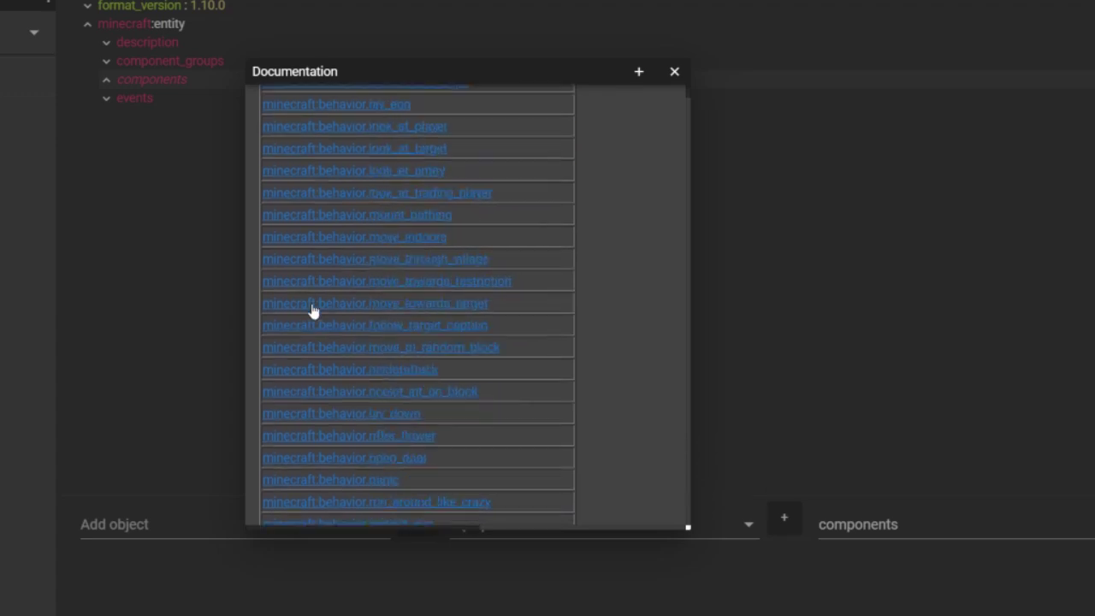
mouse_move(690, 96)
left_mouse_down()
mouse_move(704, 496)
mouse_move(692, 113)
left_mouse_up()
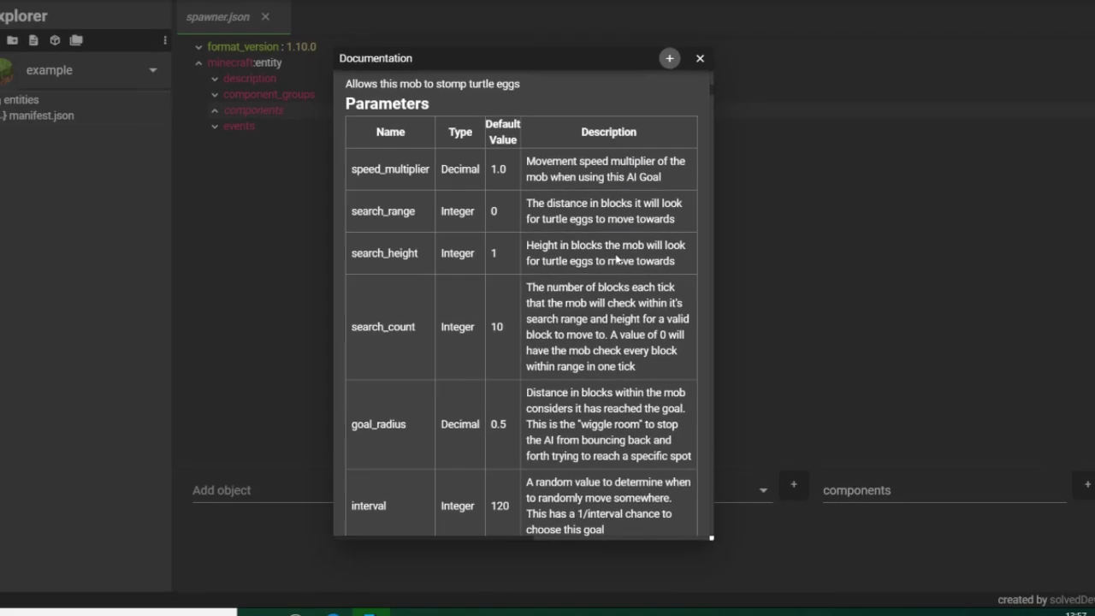
left_click(638, 71)
scroll(374, 285, "down", 20)
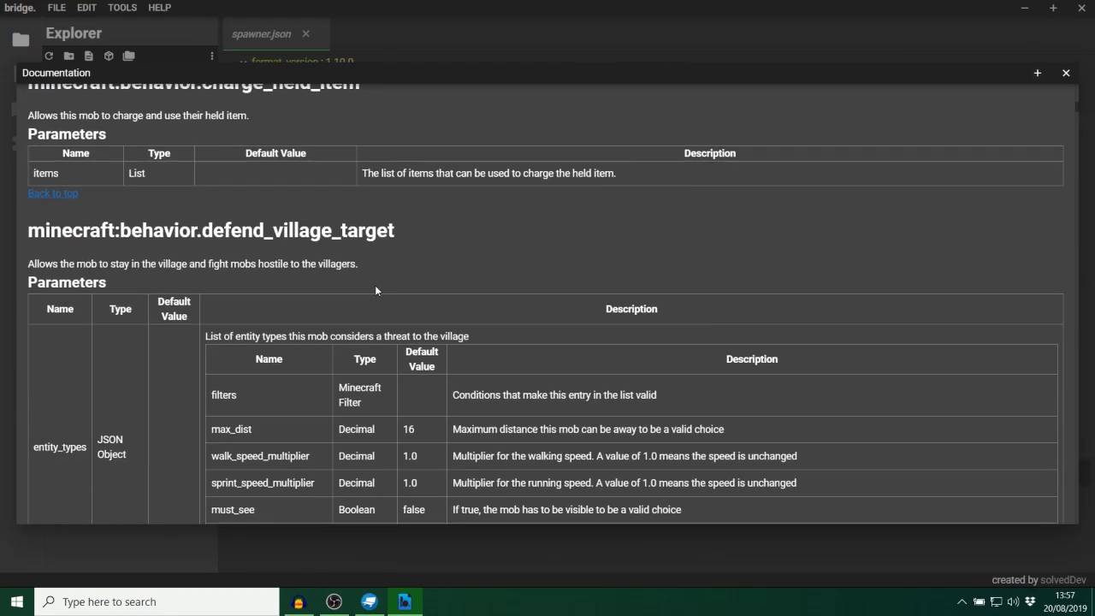
scroll(375, 277, "down", 20)
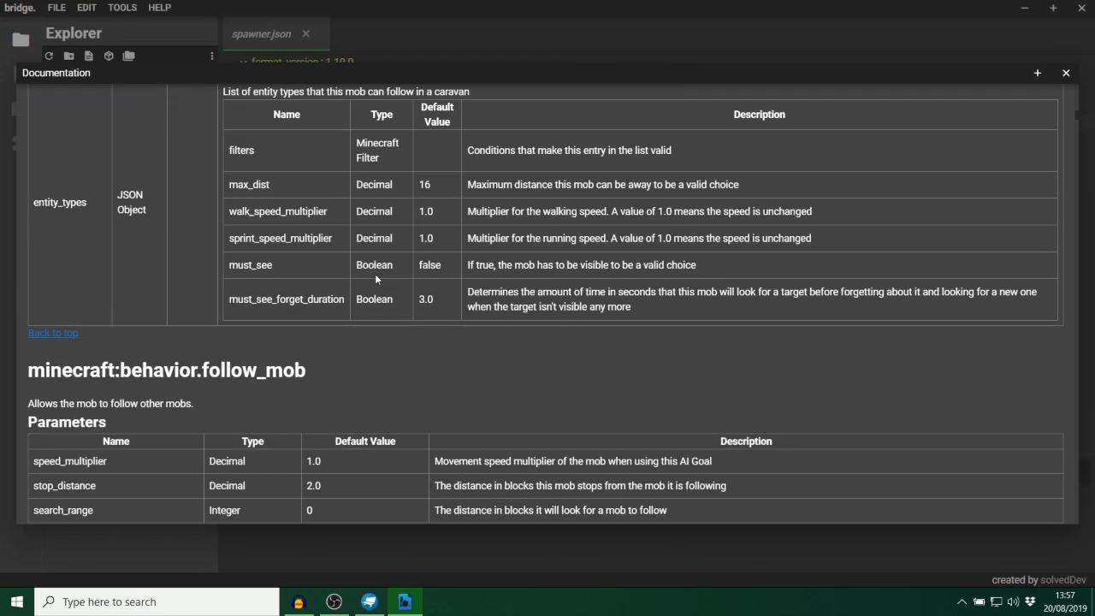
left_click(1065, 72)
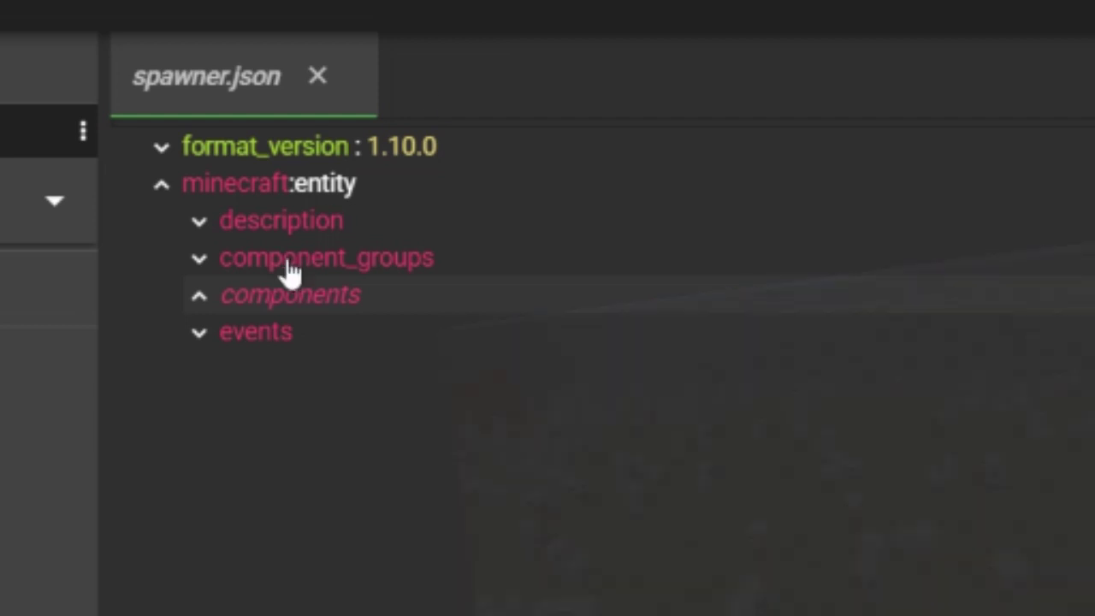
Expand component_groups in the spawner.json tree.
left_click(285, 271)
Expand events, then select the component_groups and components rows in turn.
left_click(283, 344)
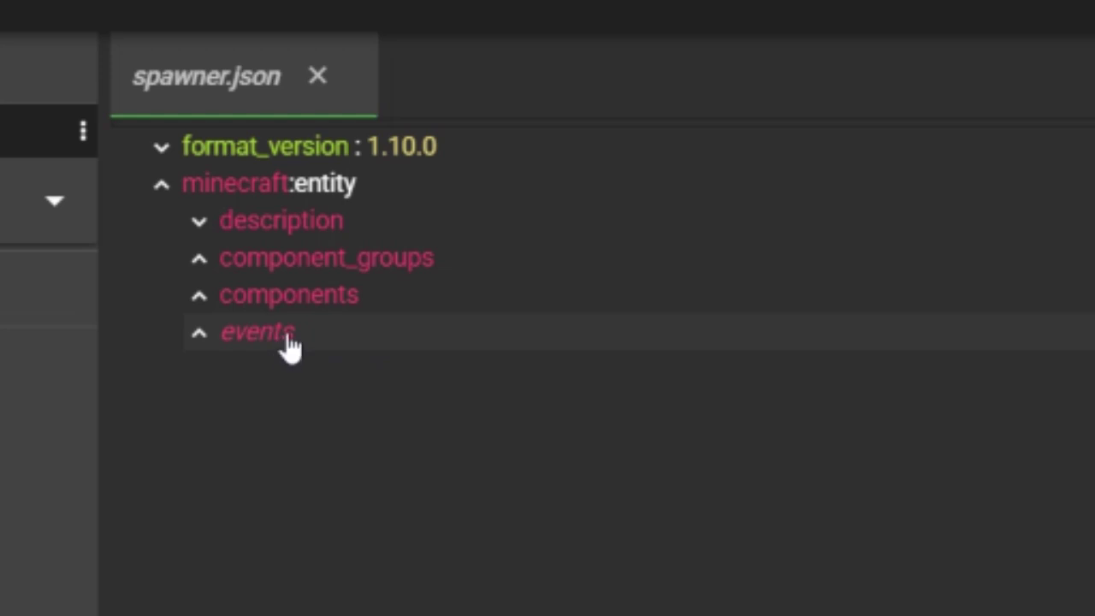
left_click(301, 262)
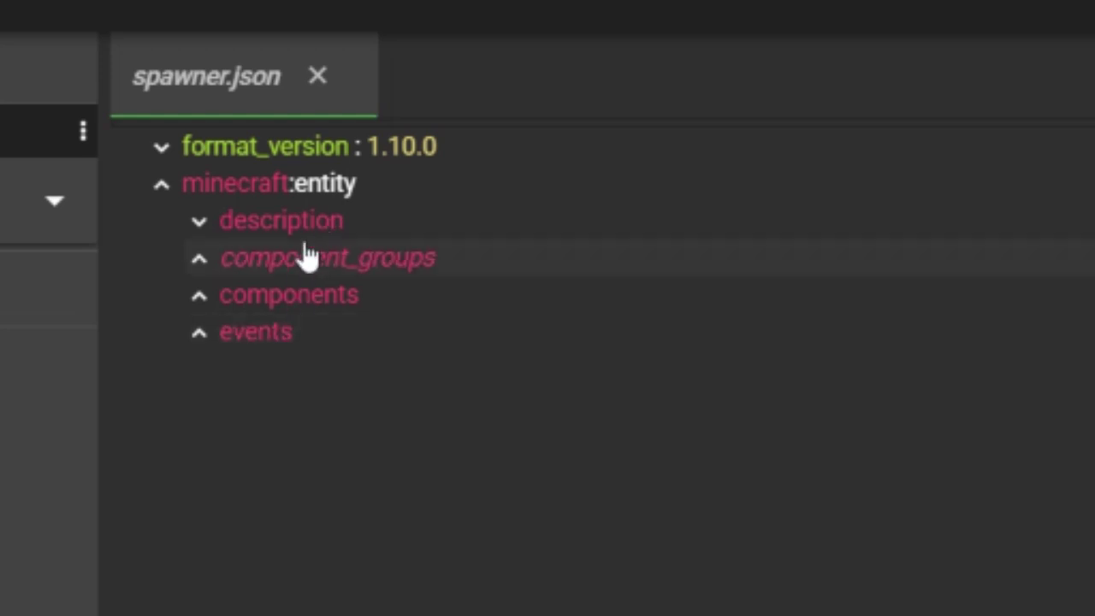
left_click(314, 313)
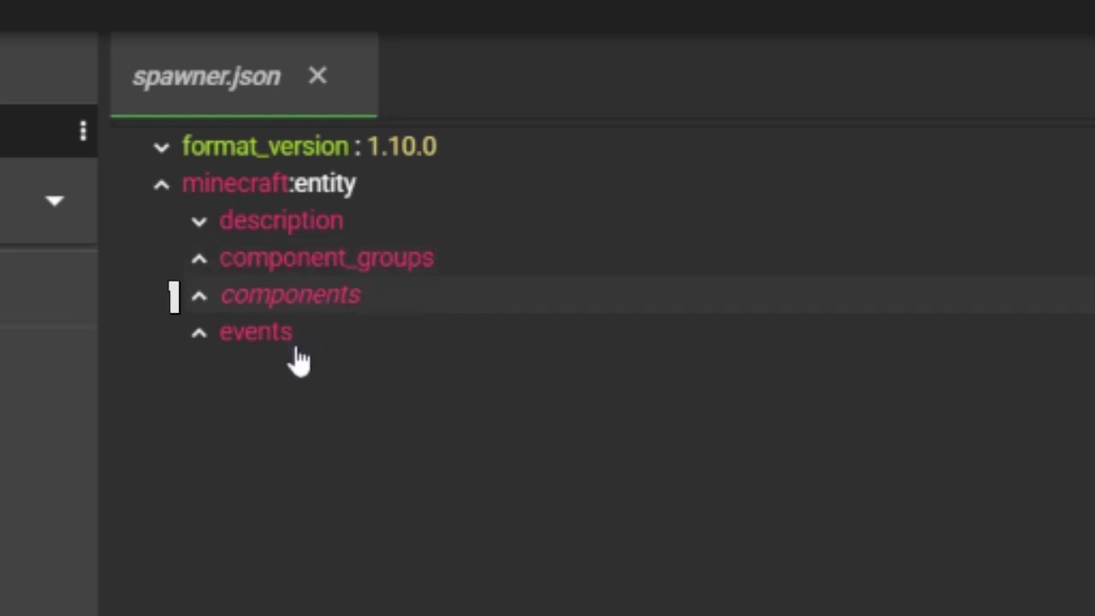
left_click(299, 338)
left_click(325, 274)
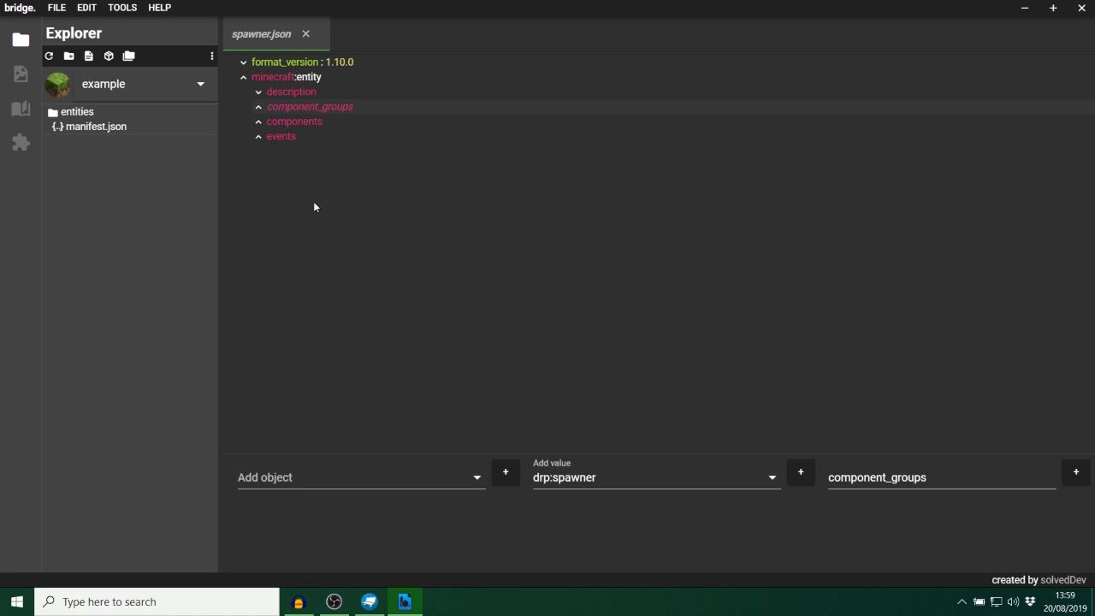
From the Resource Pack panel, create pack 'example.res' described as 'adds stuff'.
left_click(20, 73)
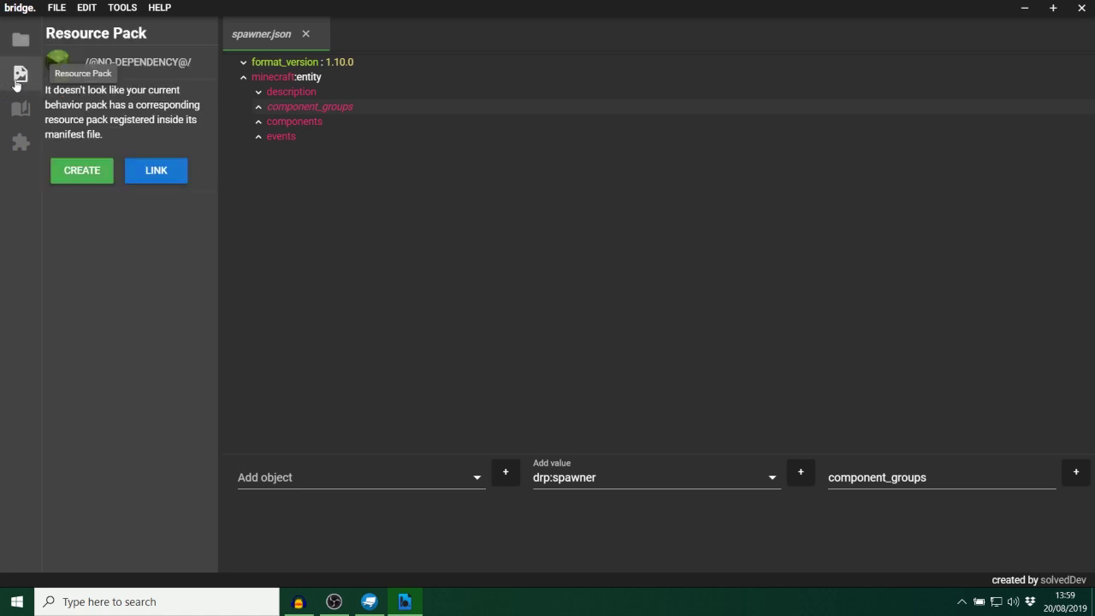
left_click(76, 169)
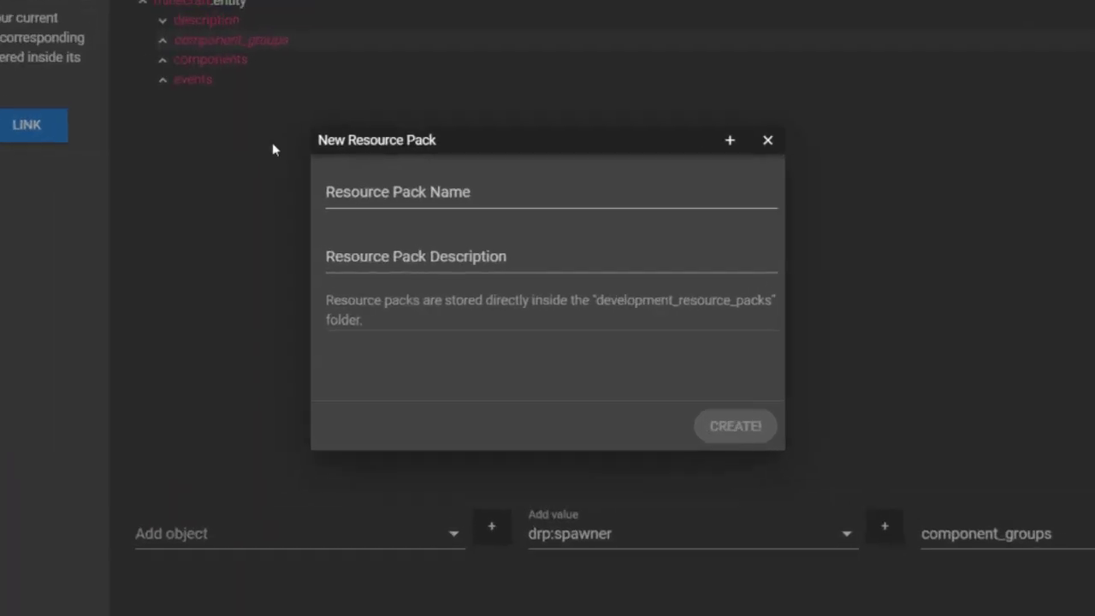
left_click(365, 184)
type("exa")
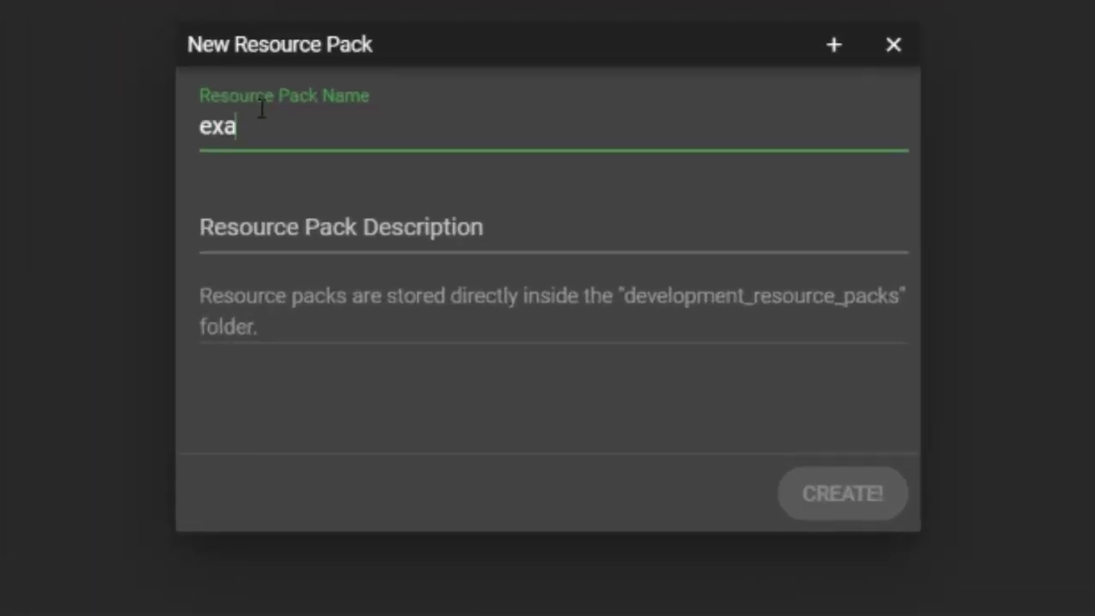
type("mple")
key("BackSpace")
type("le")
left_click(274, 214)
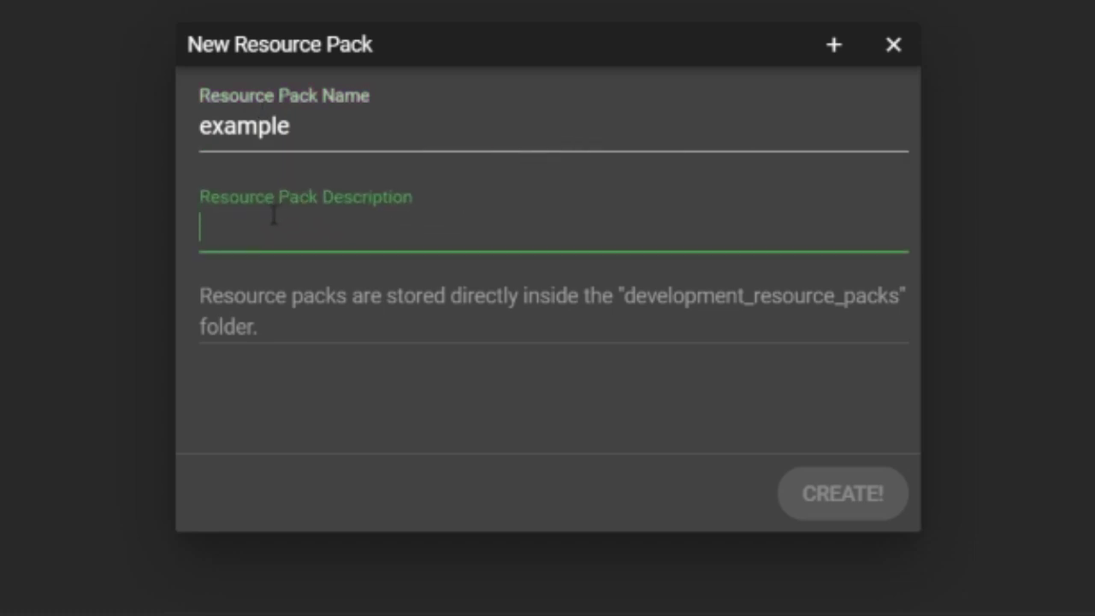
type("adds s")
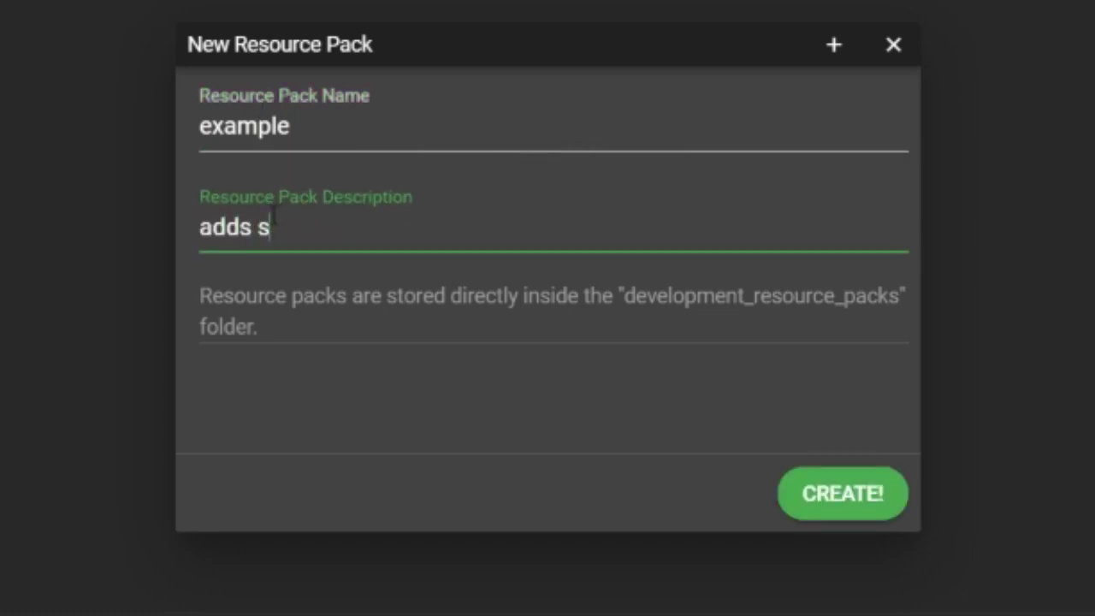
type("tuff")
left_click(352, 145)
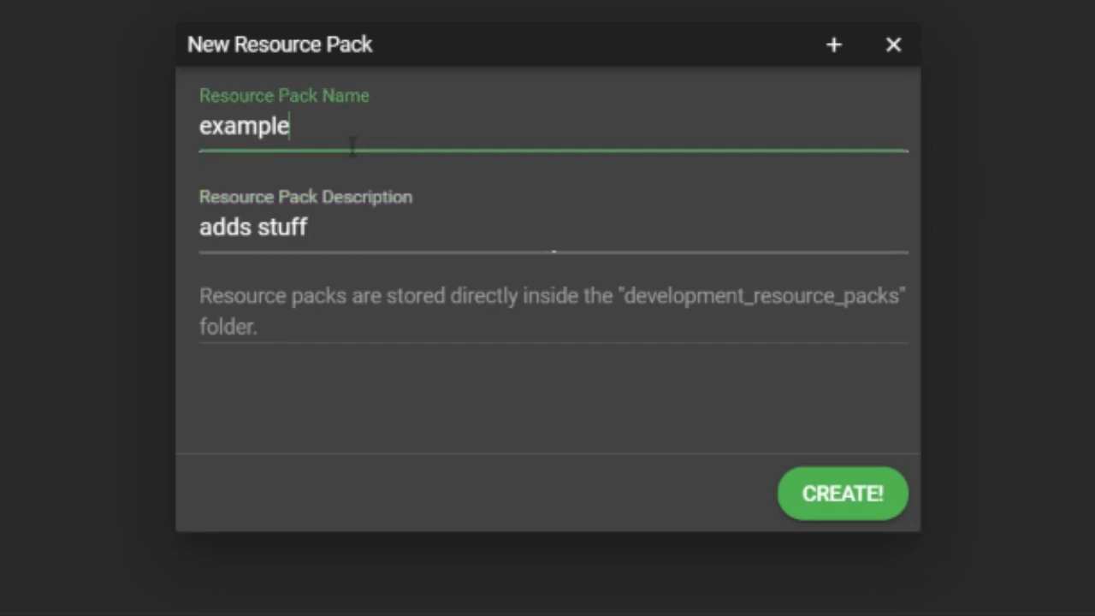
type(".res")
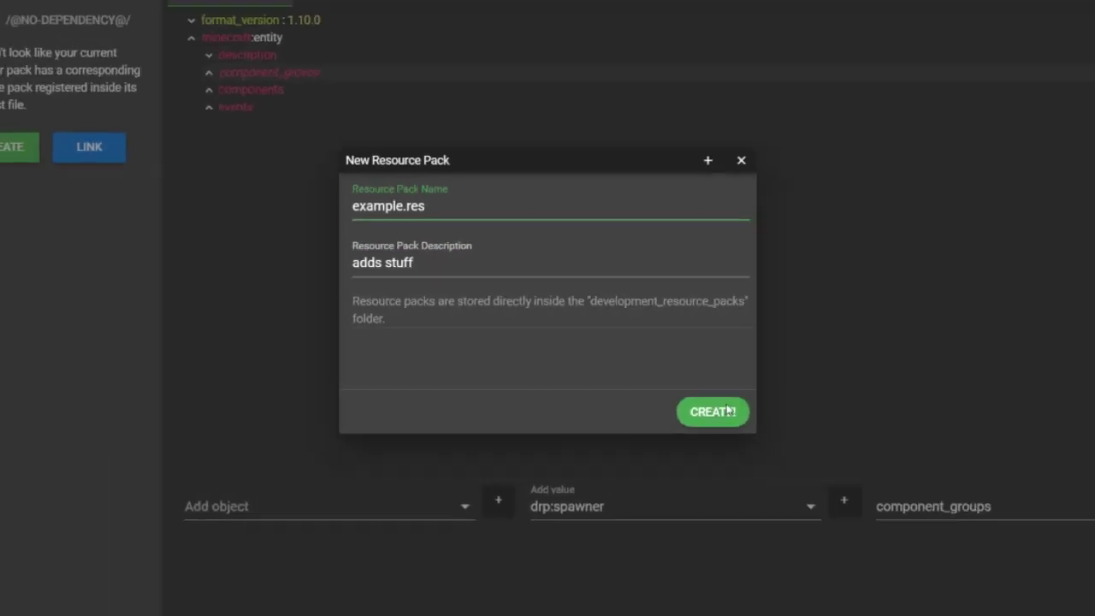
left_click(728, 411)
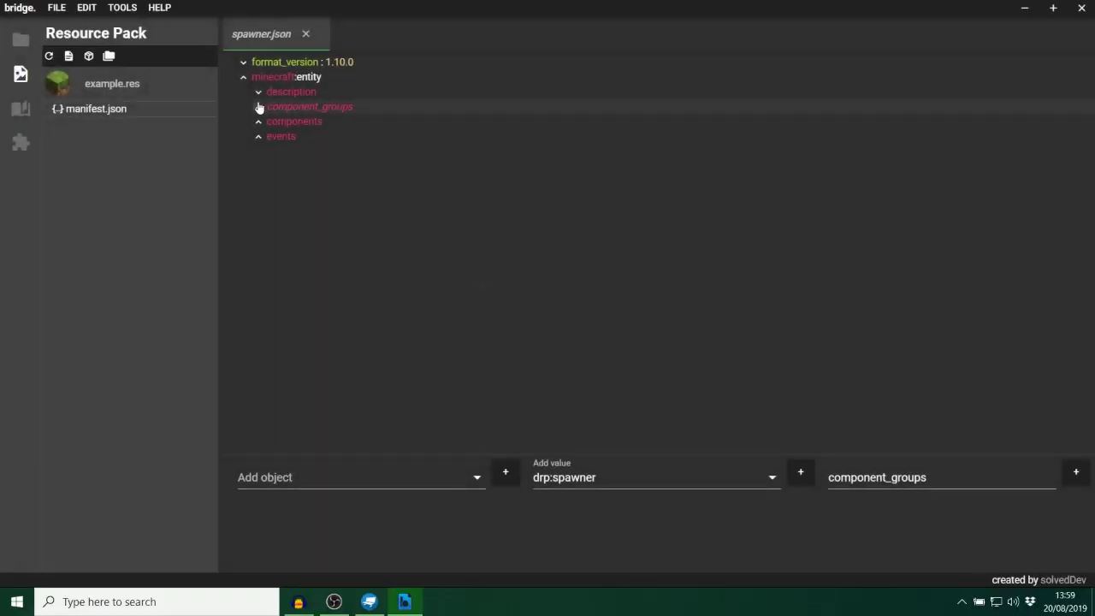
Close spawner.json discarding changes and open the resource pack's manifest.json.
left_click(310, 34)
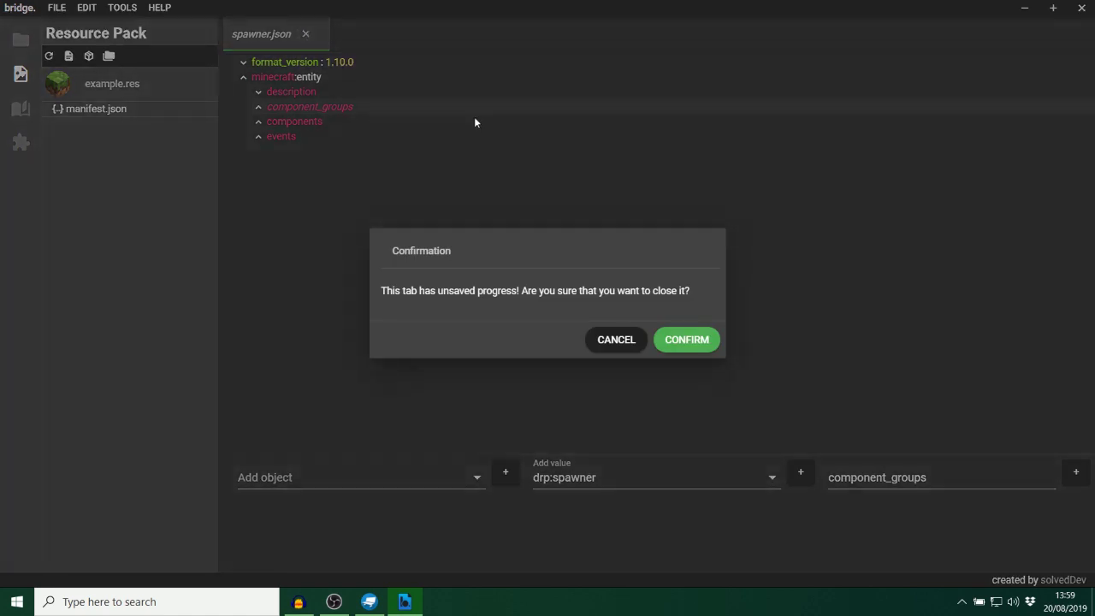
left_click(682, 340)
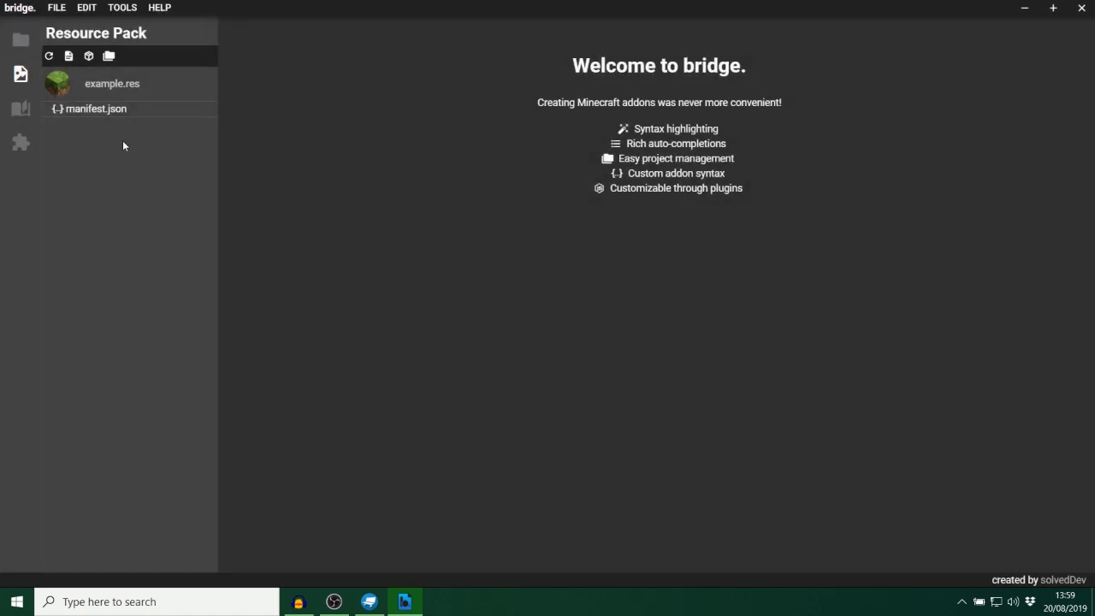
left_click(83, 112)
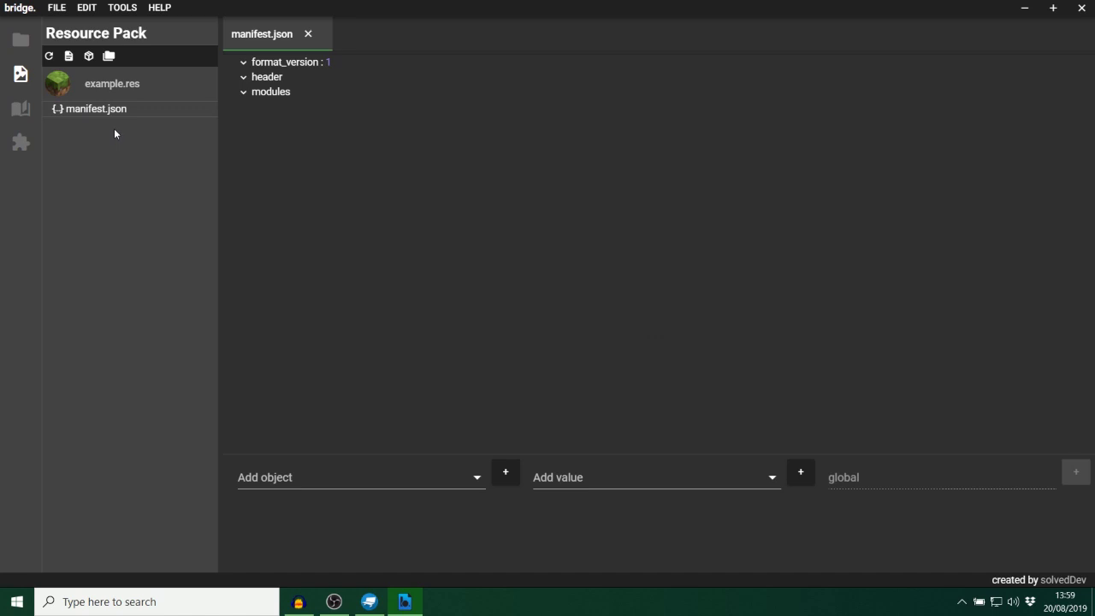
left_click(68, 55)
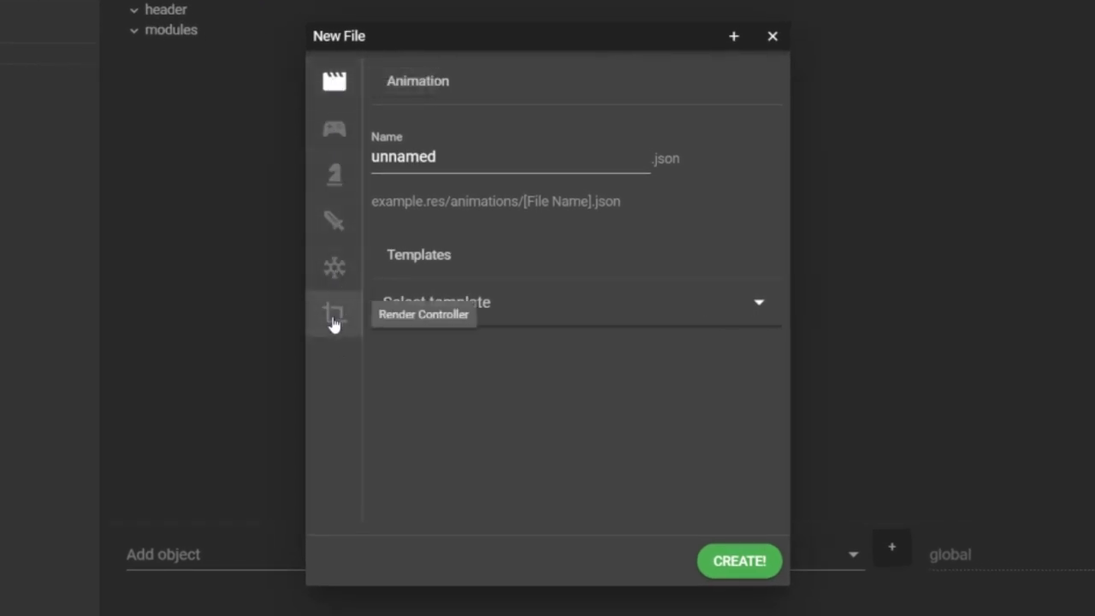
Try Render Controller, Particle and Client Item types, then choose Client Entity as the file type.
left_click(333, 319)
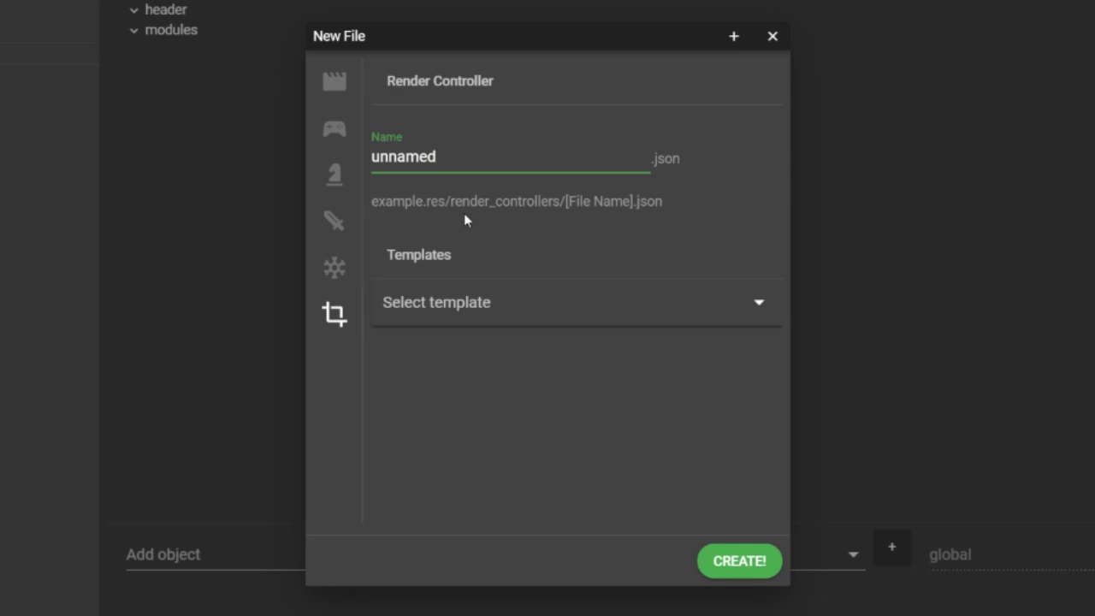
left_click(456, 328)
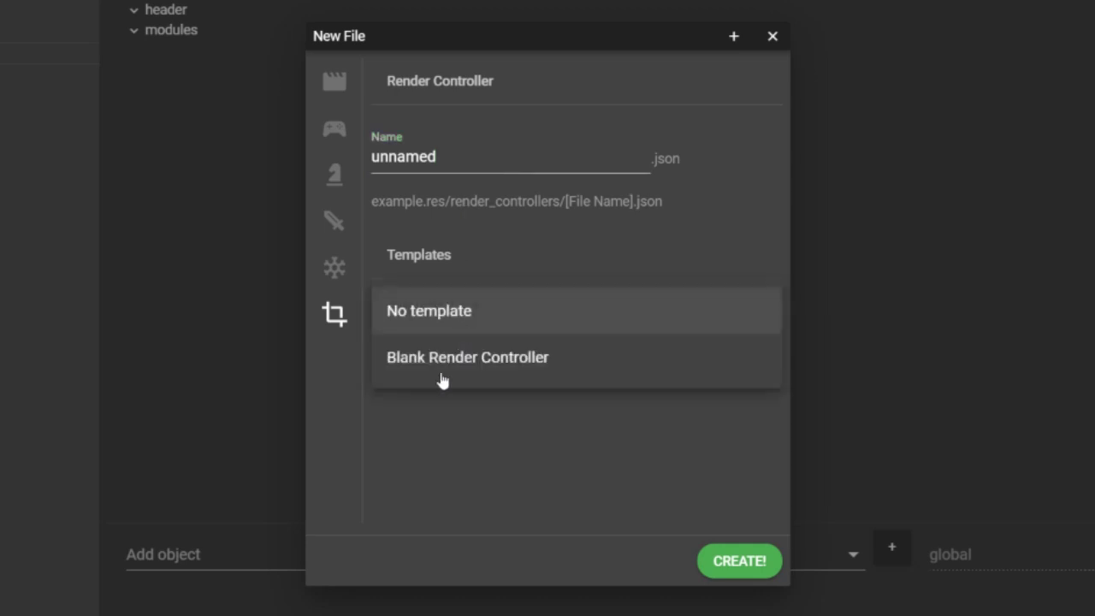
left_click(453, 452)
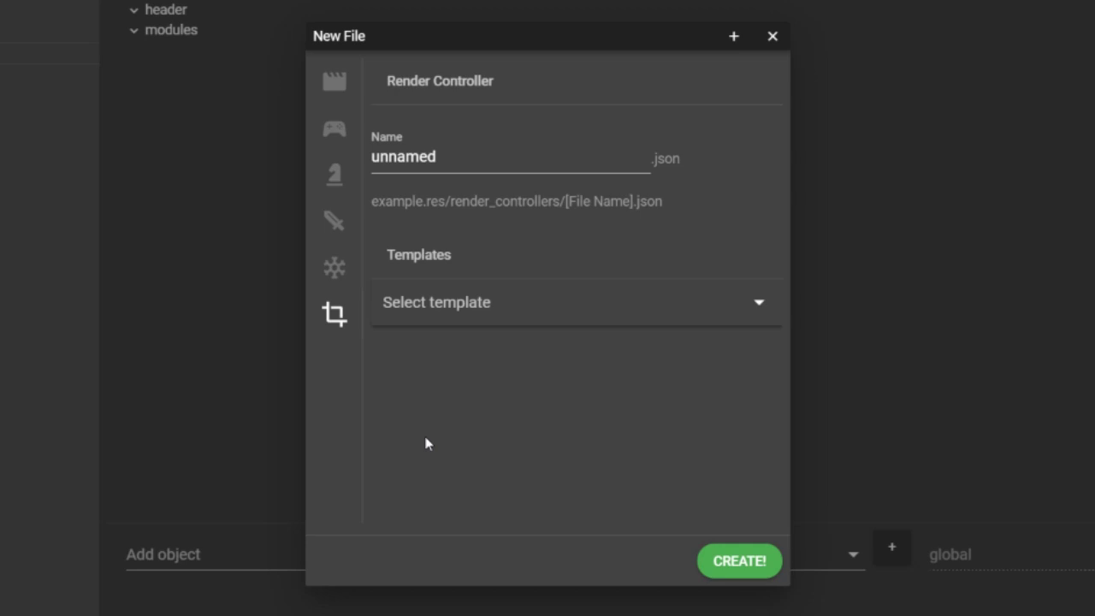
left_click(339, 279)
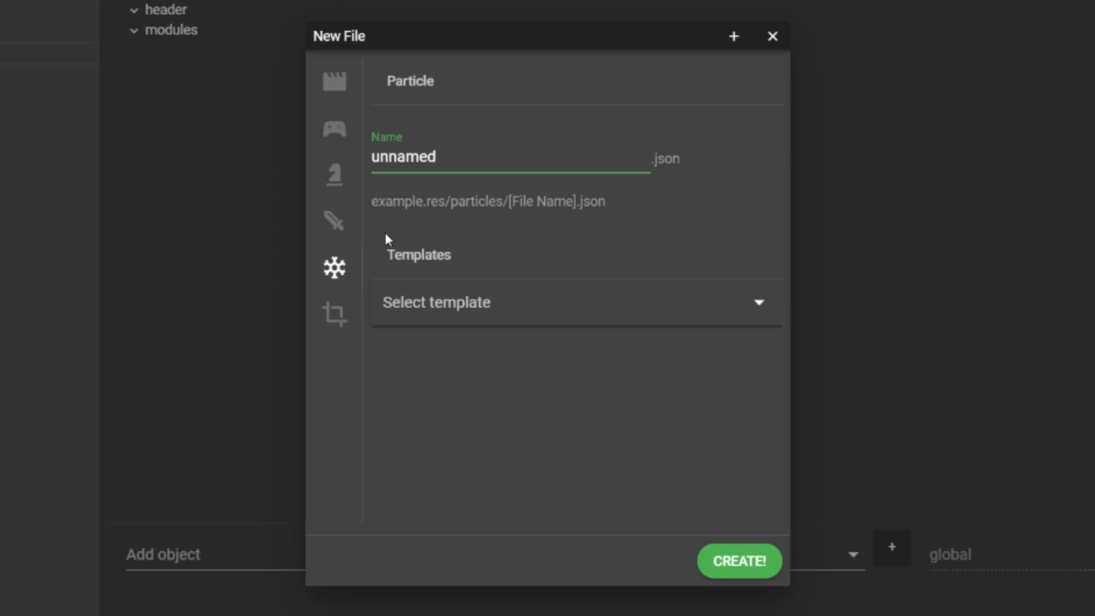
left_click(338, 233)
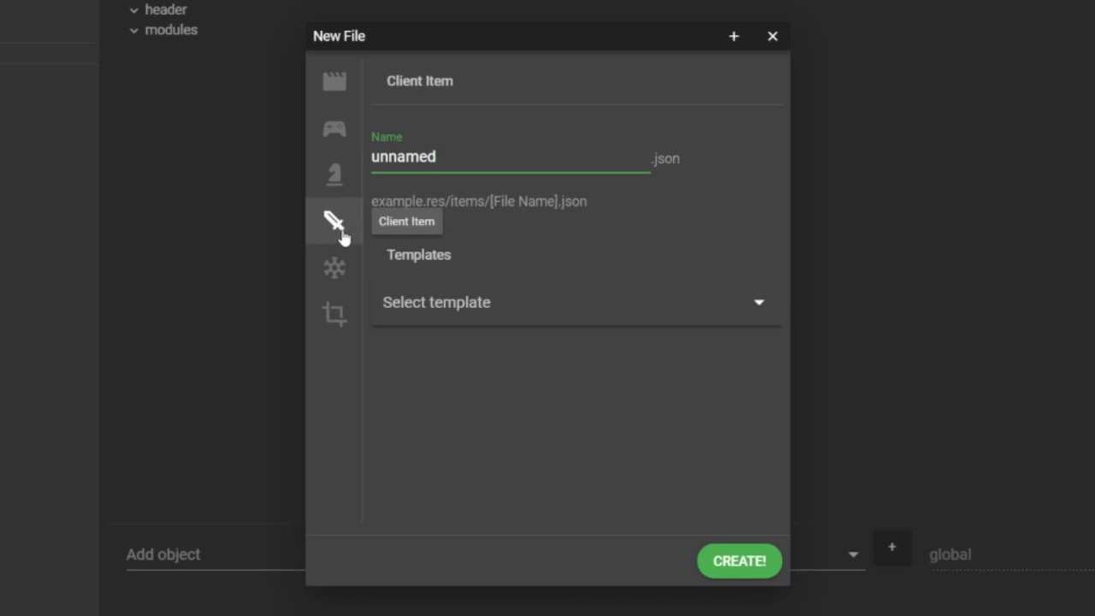
left_click(346, 195)
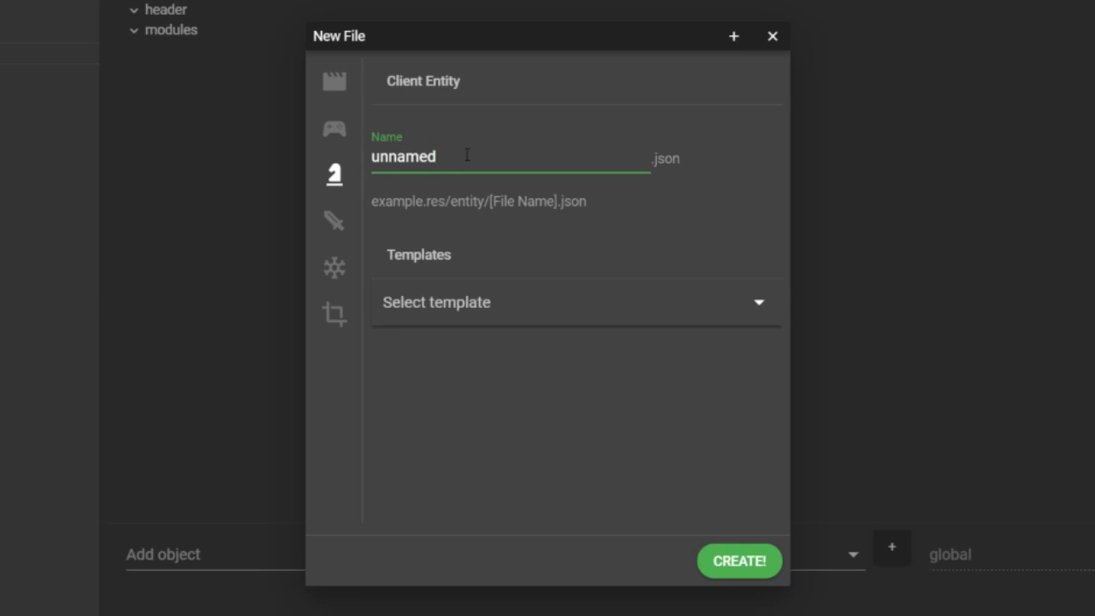
Create a client entity file named spawner from the Blank Entity template.
left_click_drag(468, 154, 372, 160)
key("BackSpace")
type("spa")
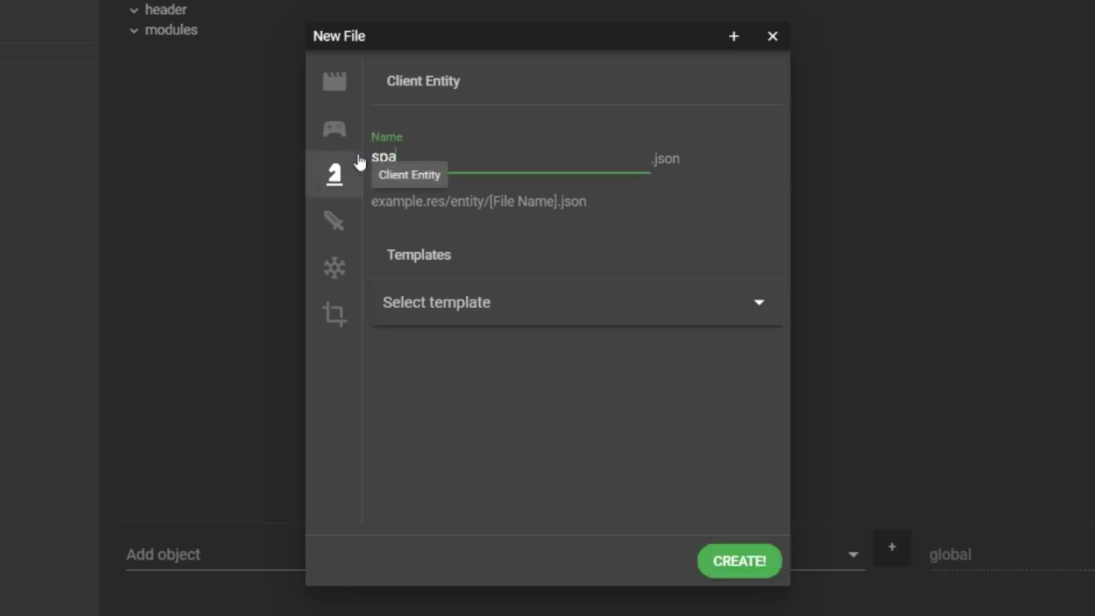
type("wner")
left_click(479, 302)
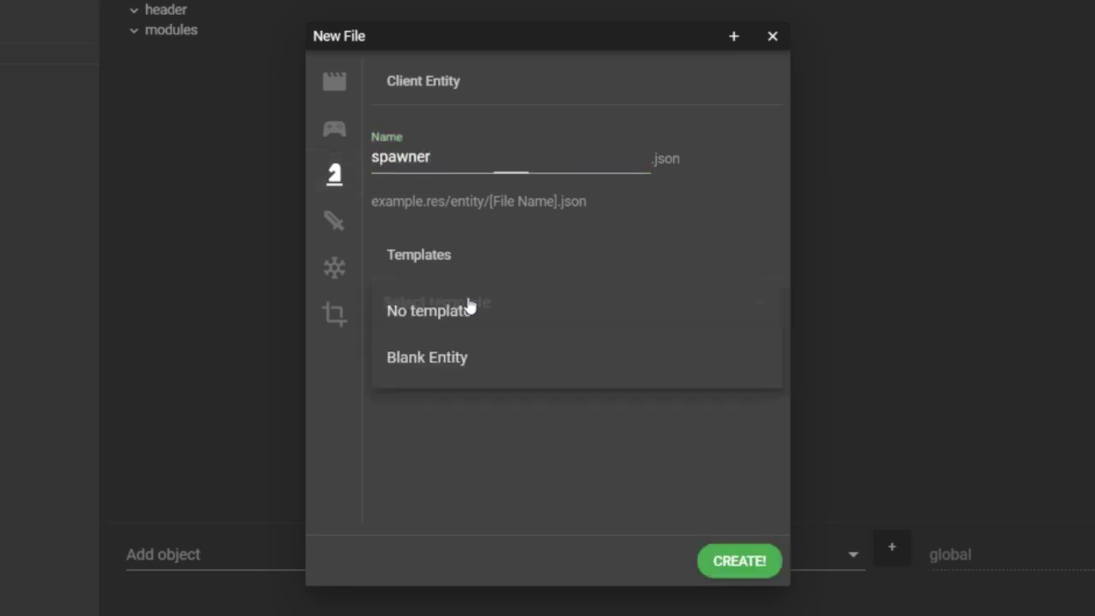
left_click(446, 359)
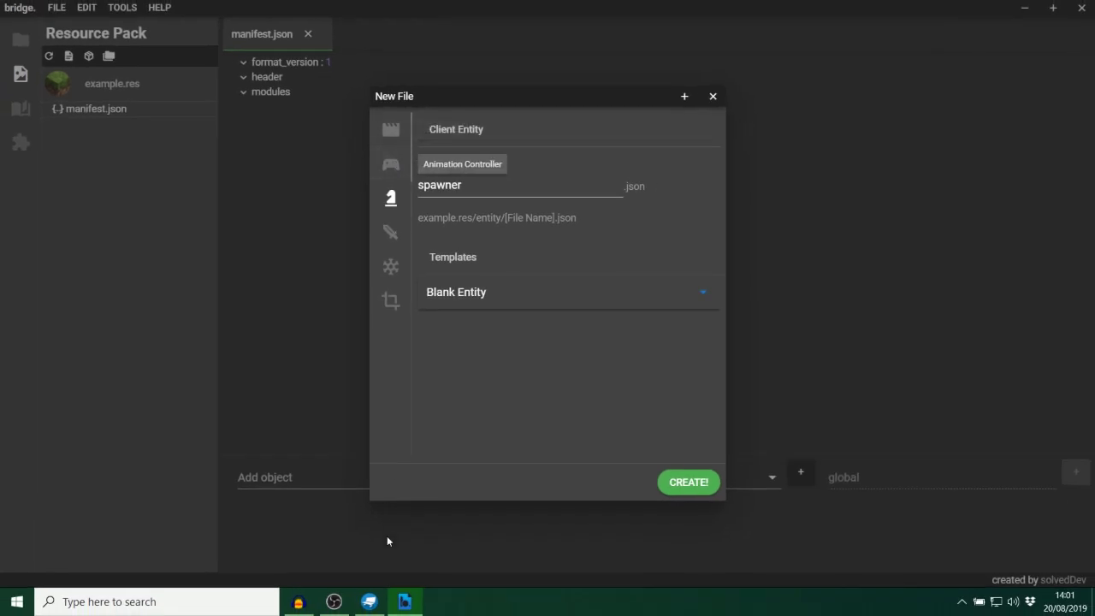
mouse_move(370, 602)
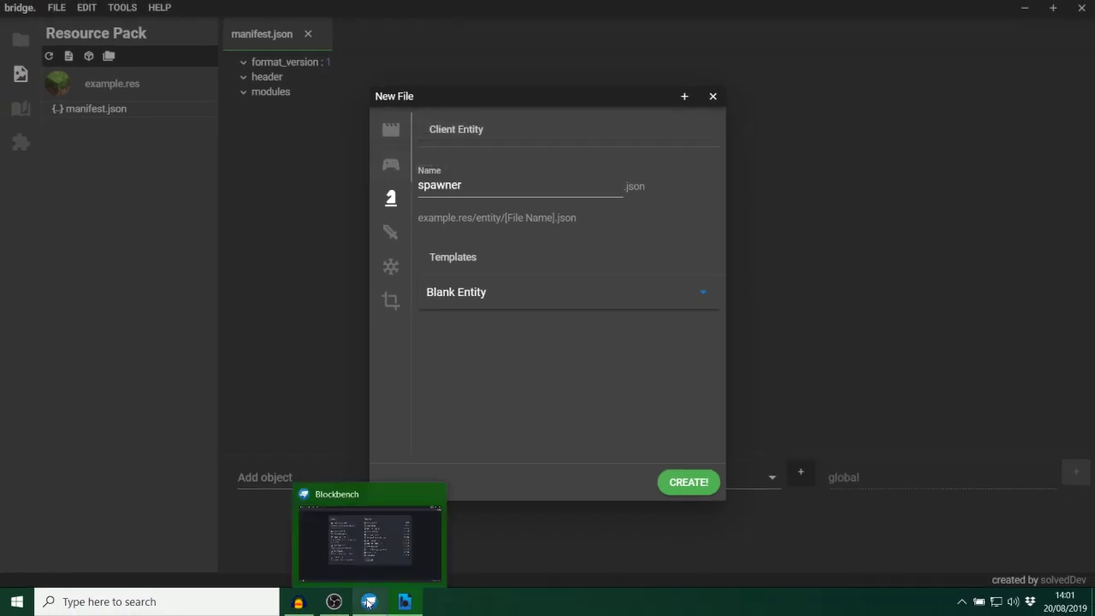
left_click(689, 483)
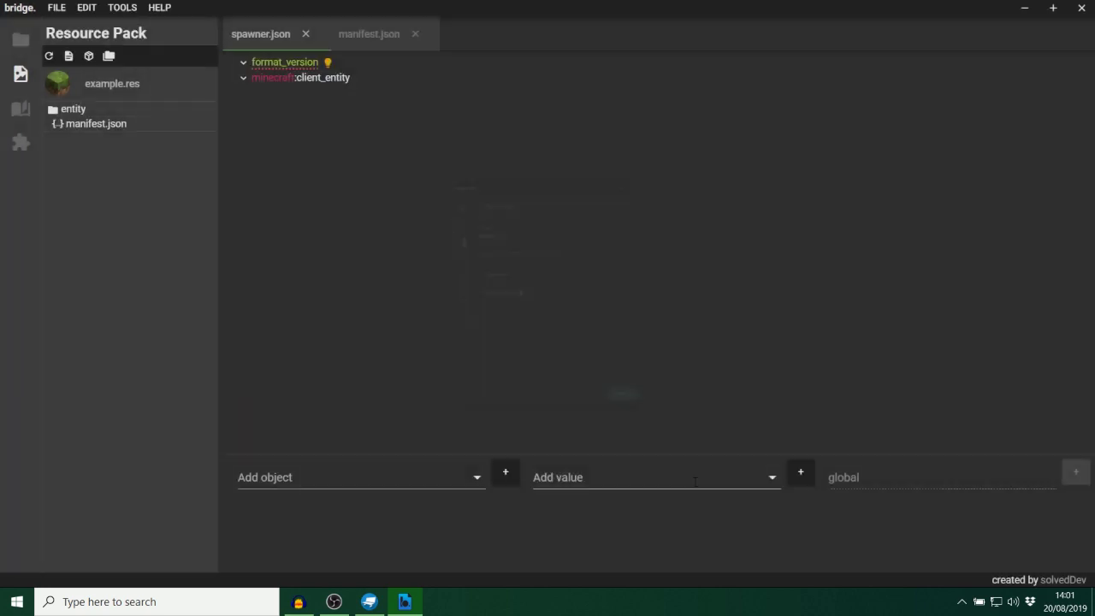
Close manifest.json, correct format_version to 1.10.0, and expand client_entity's description.
left_click(414, 34)
left_click(327, 64)
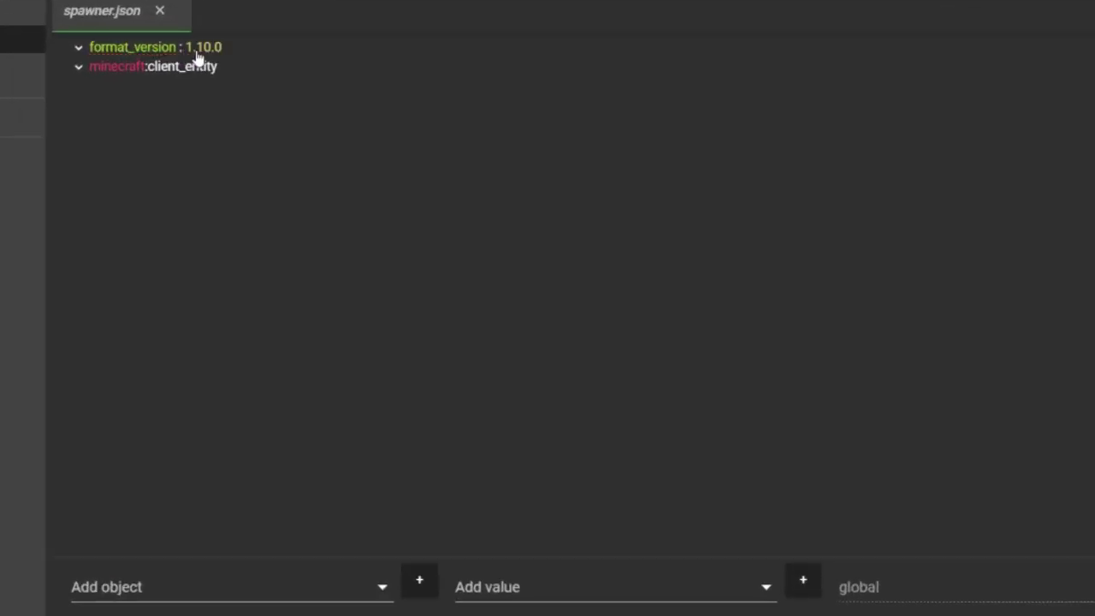
left_click(79, 66)
left_click(98, 86)
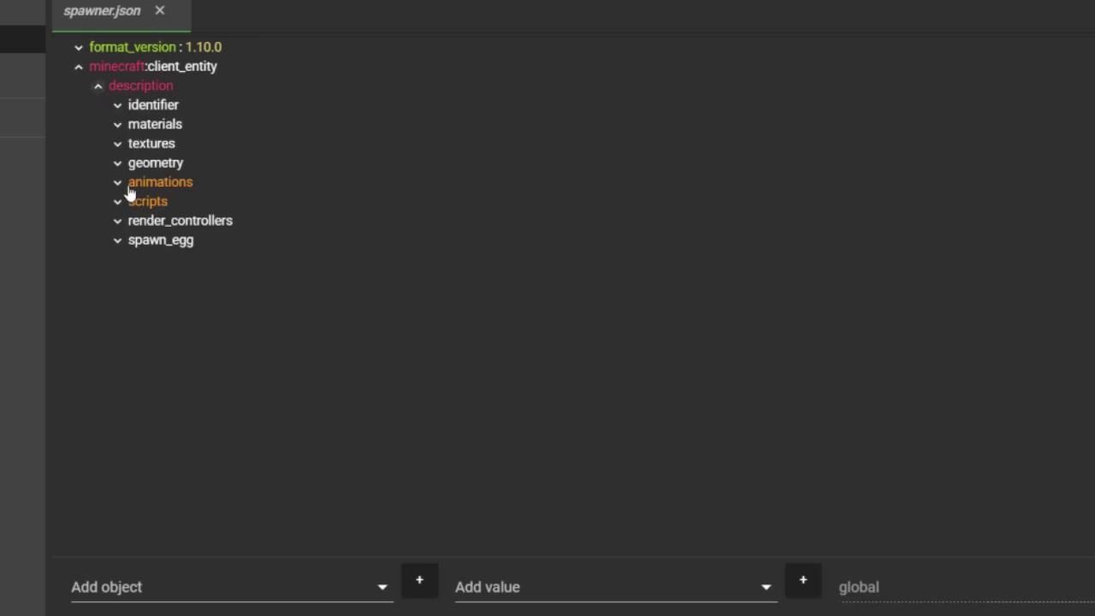
Give the description's identifier the value drp:spawner.
left_click(139, 109)
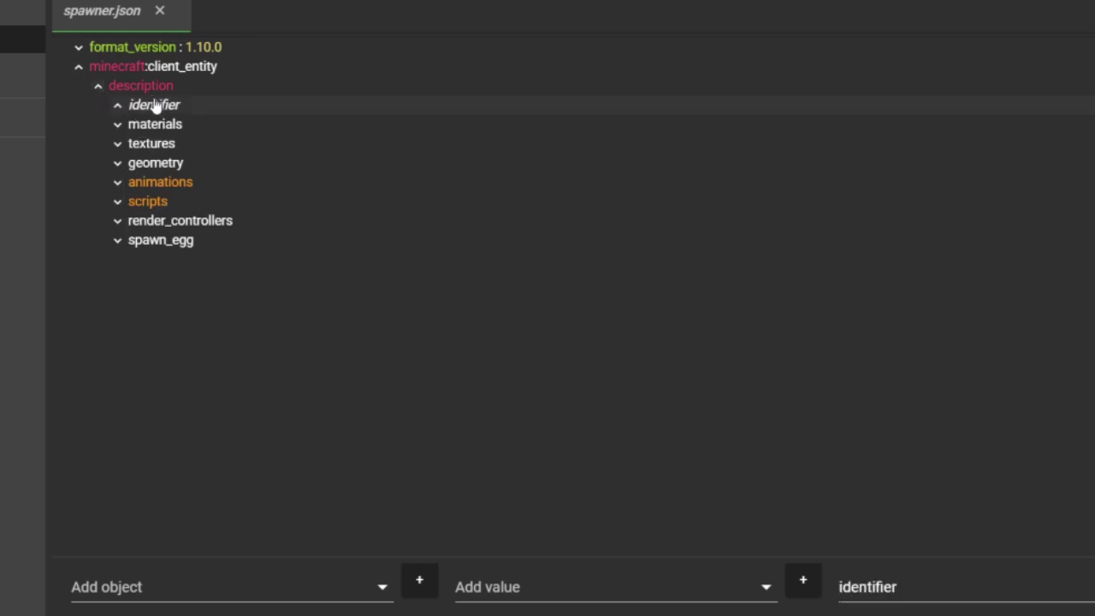
left_click(482, 569)
type("drp")
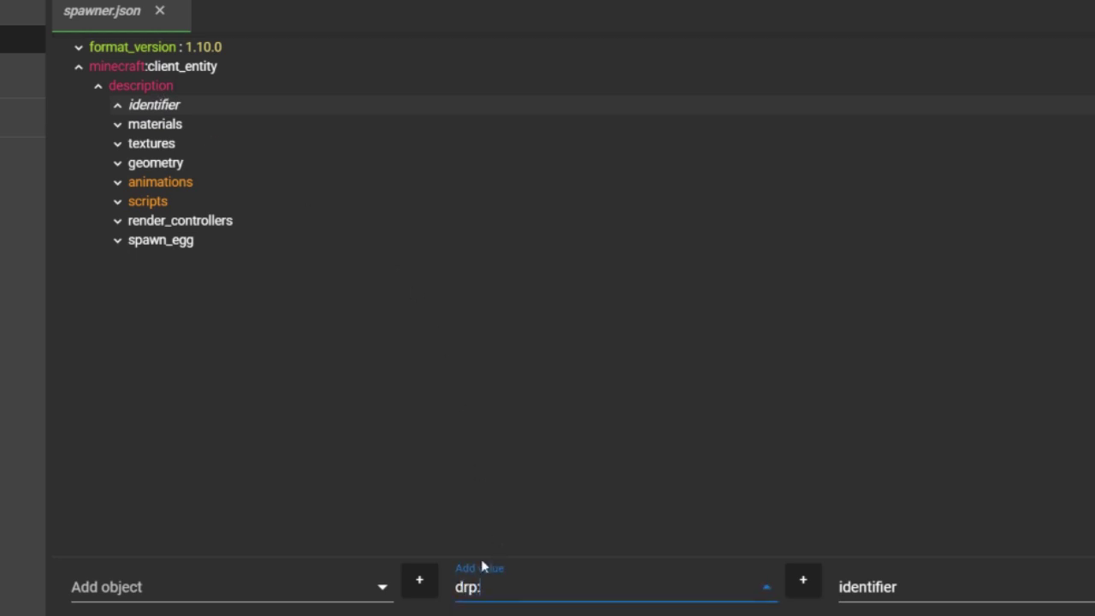
type(":spawner")
left_click(149, 124)
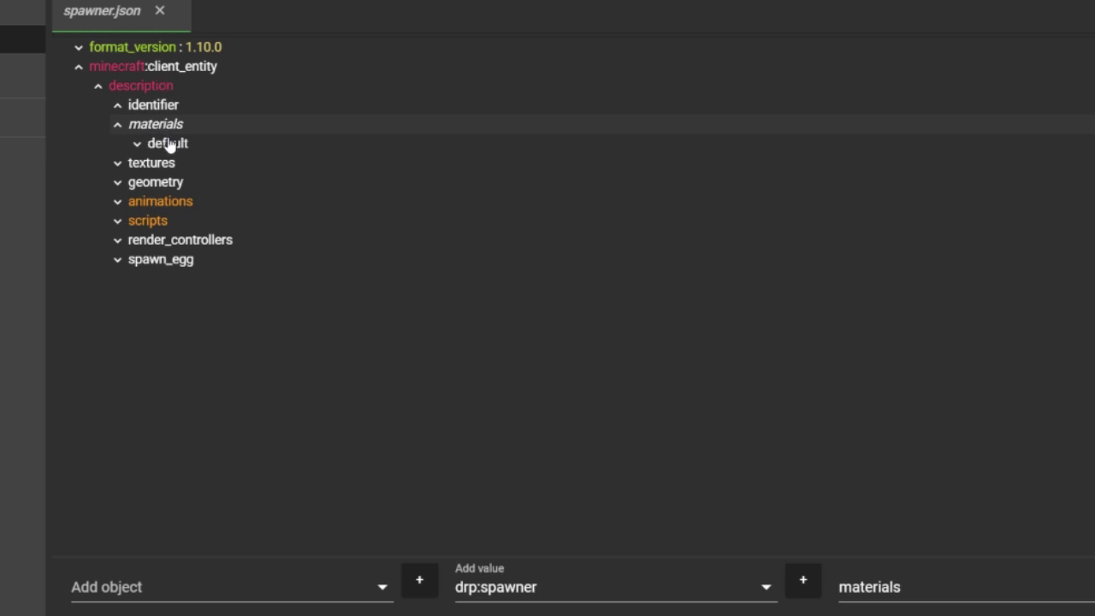
Set materials' default value to skeleton, picked from the 'skel' autocomplete suggestion.
left_click(168, 143)
left_click(597, 591)
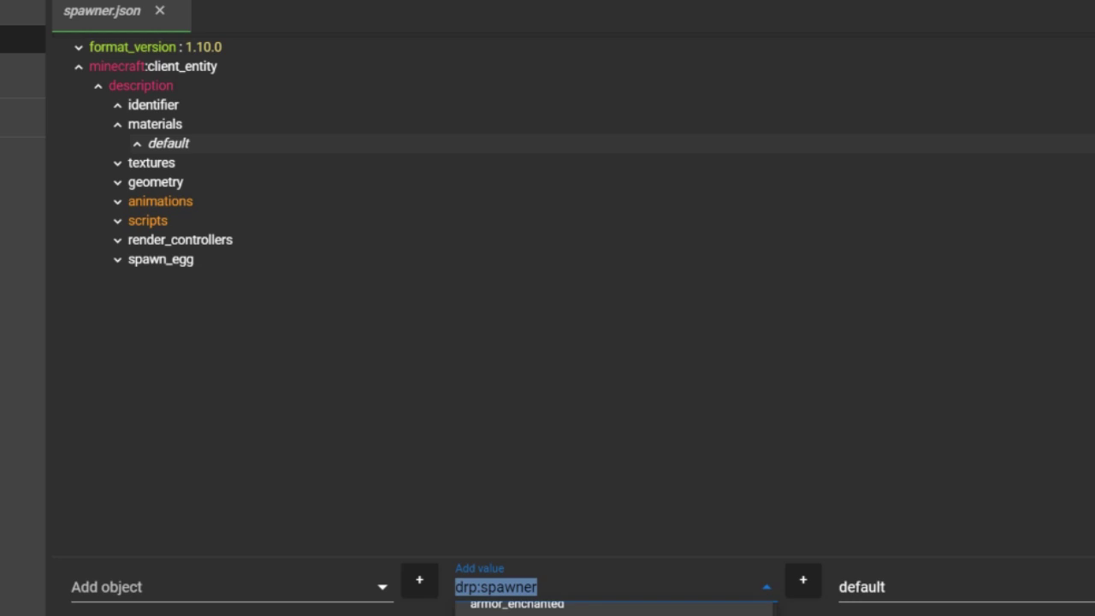
type("skel")
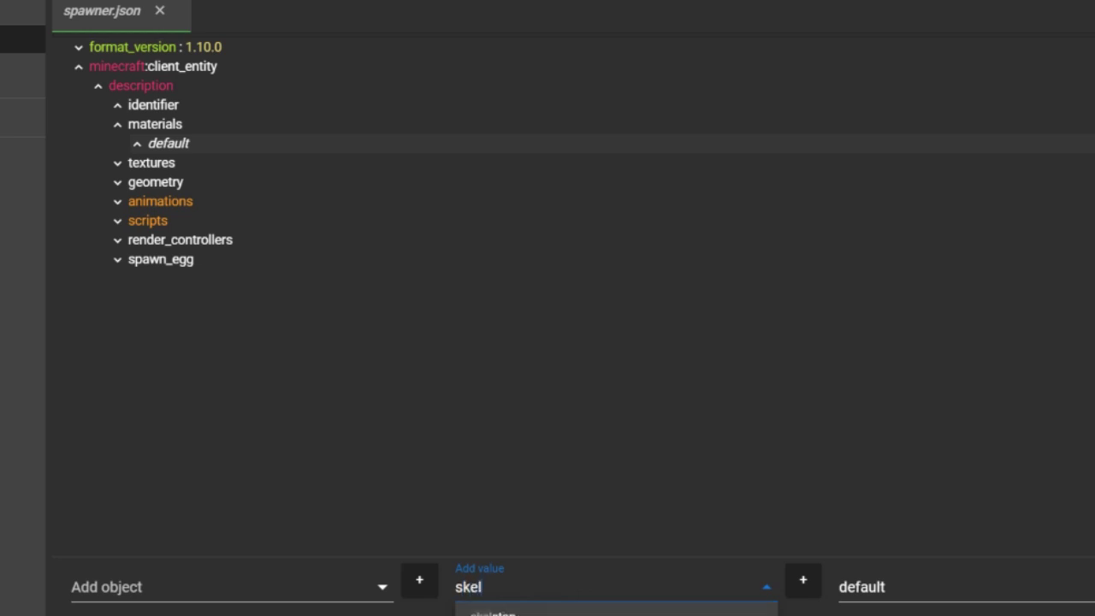
key("Down")
key("Return")
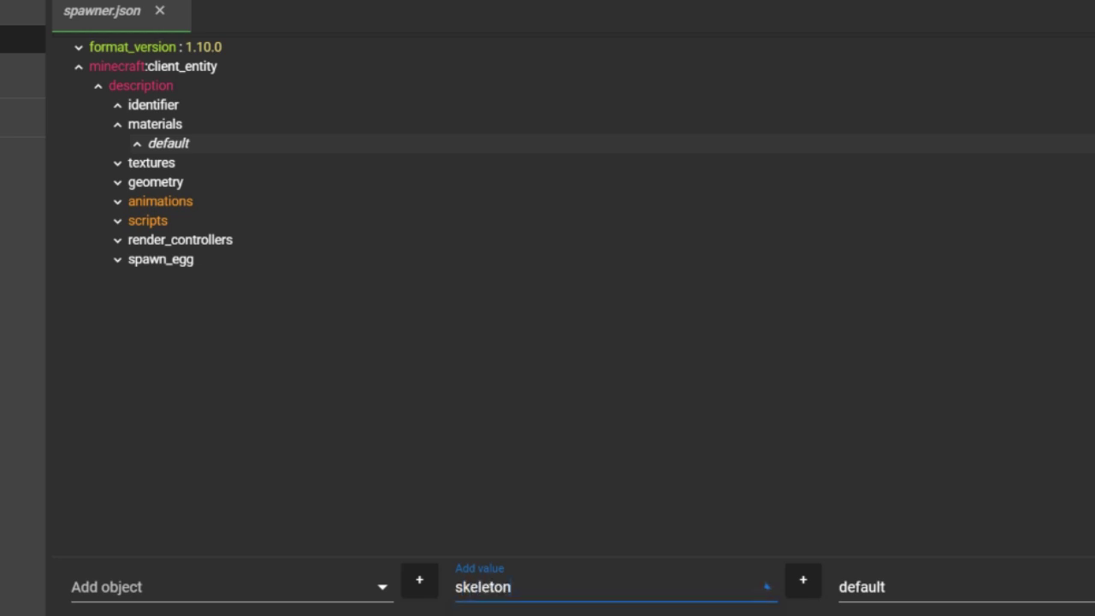
key("Return")
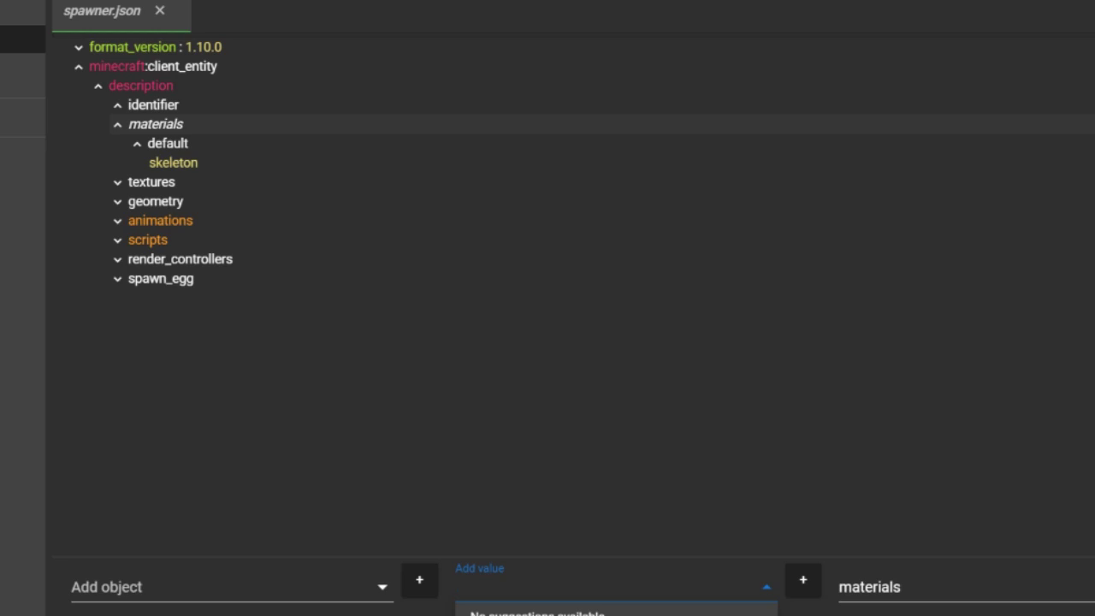
left_click(160, 168)
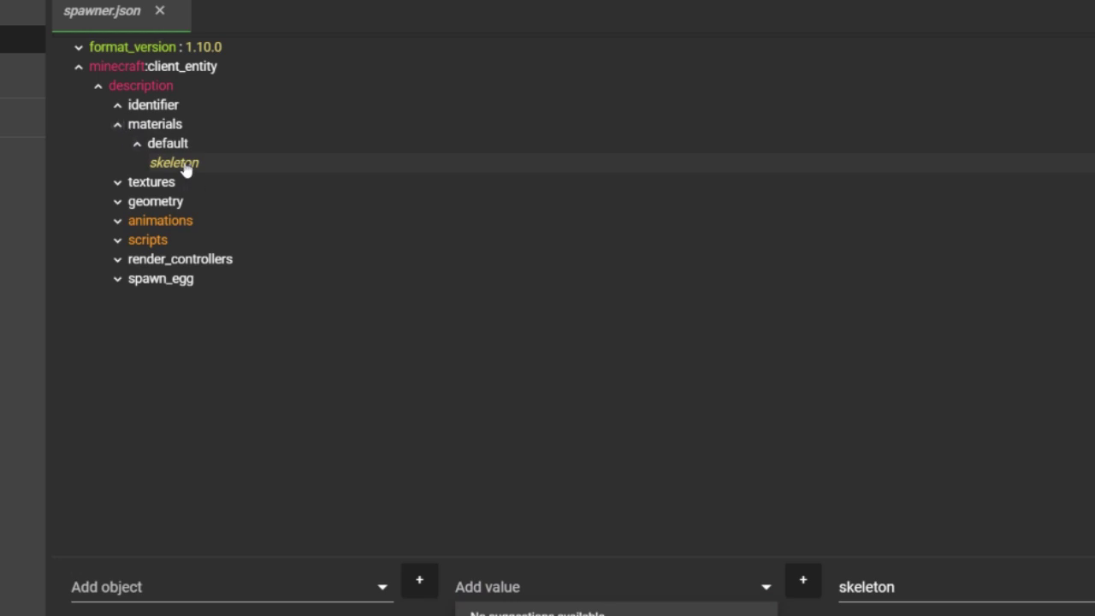
left_click(118, 124)
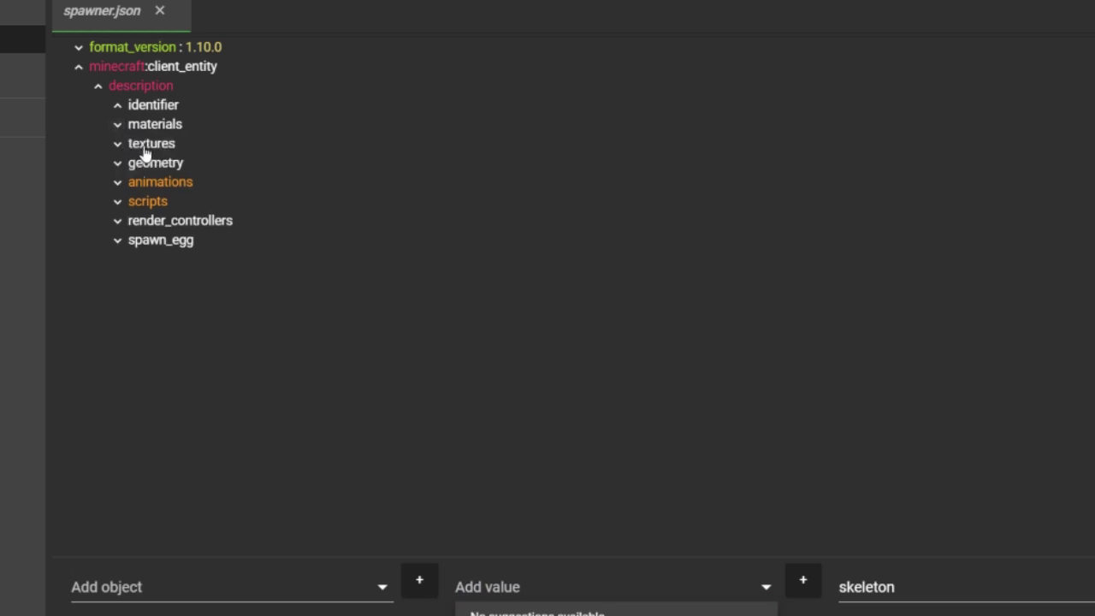
Under textures, set the default value to textures/entity/machines/iron_gent.
left_click(133, 145)
left_click(152, 167)
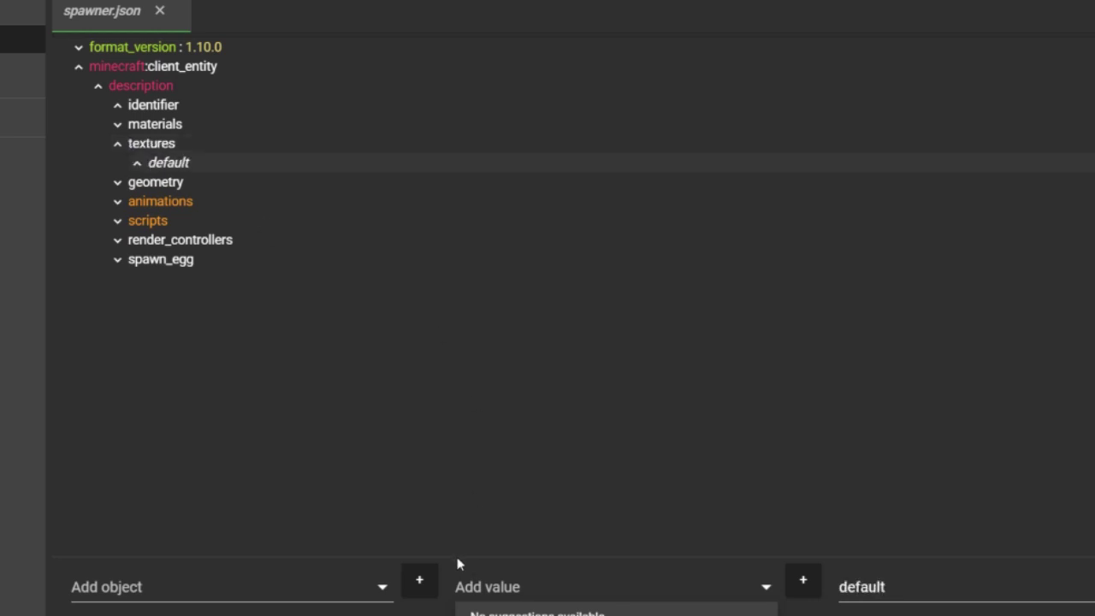
left_click(487, 590)
type("te")
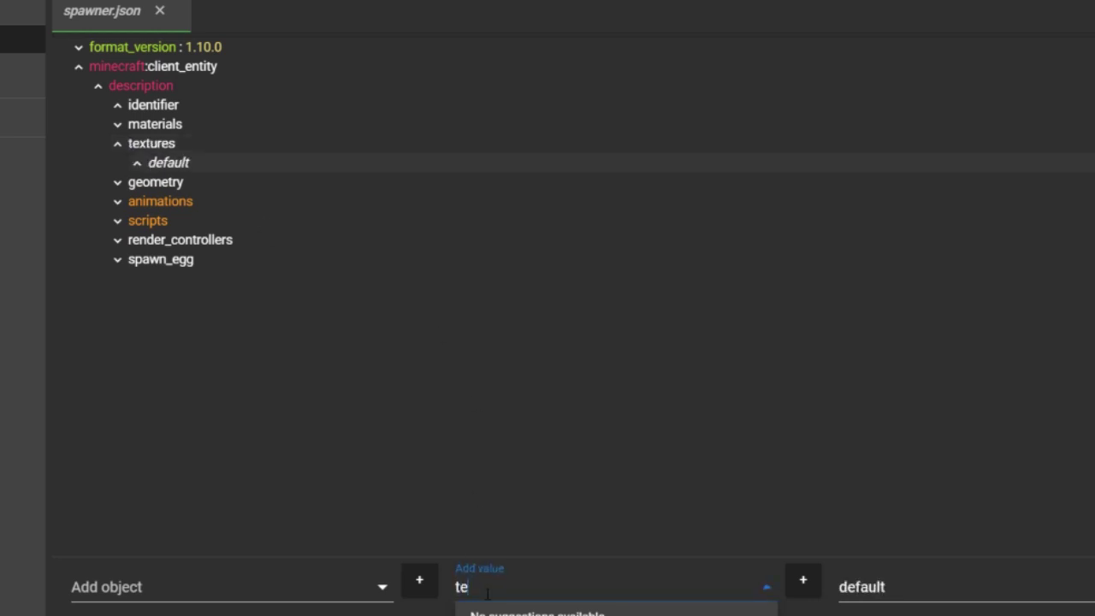
type("xtures/entity")
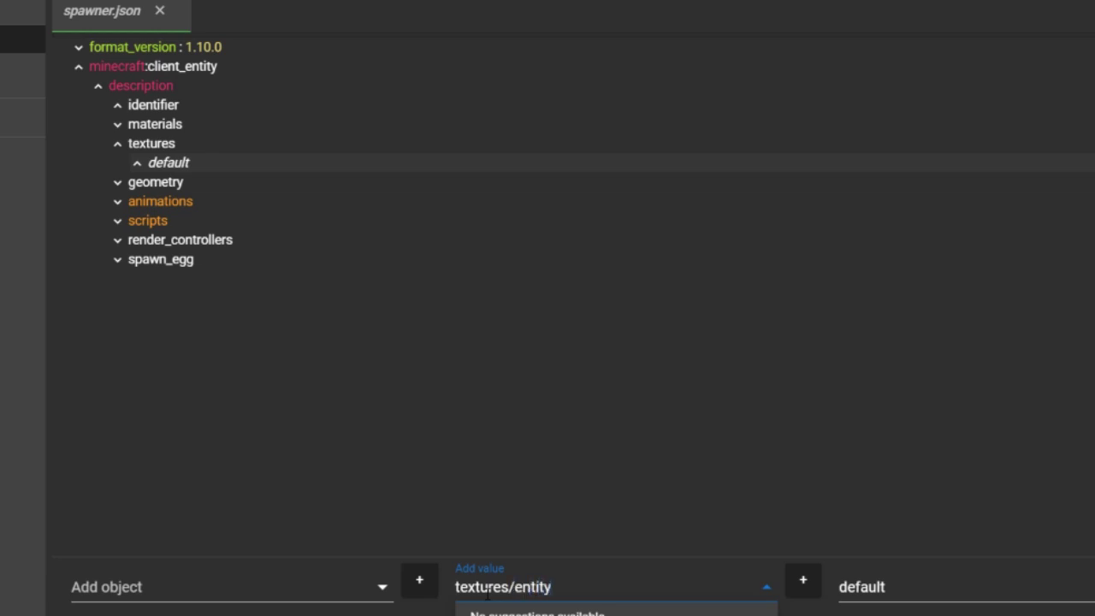
type(",")
key("BackSpace")
type("/machines/")
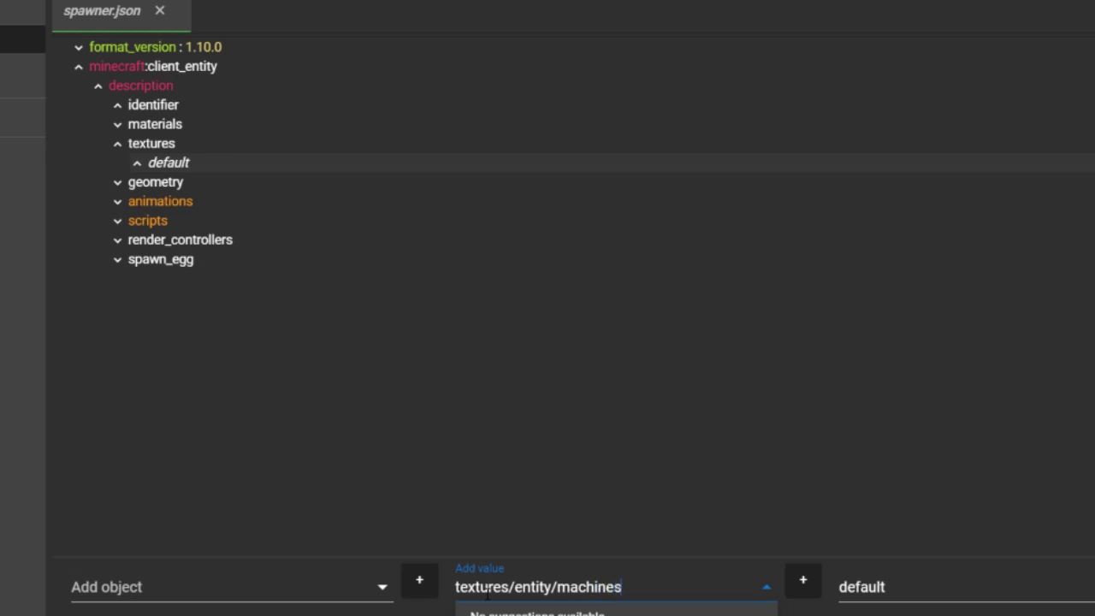
type("iron_gent")
key("Return")
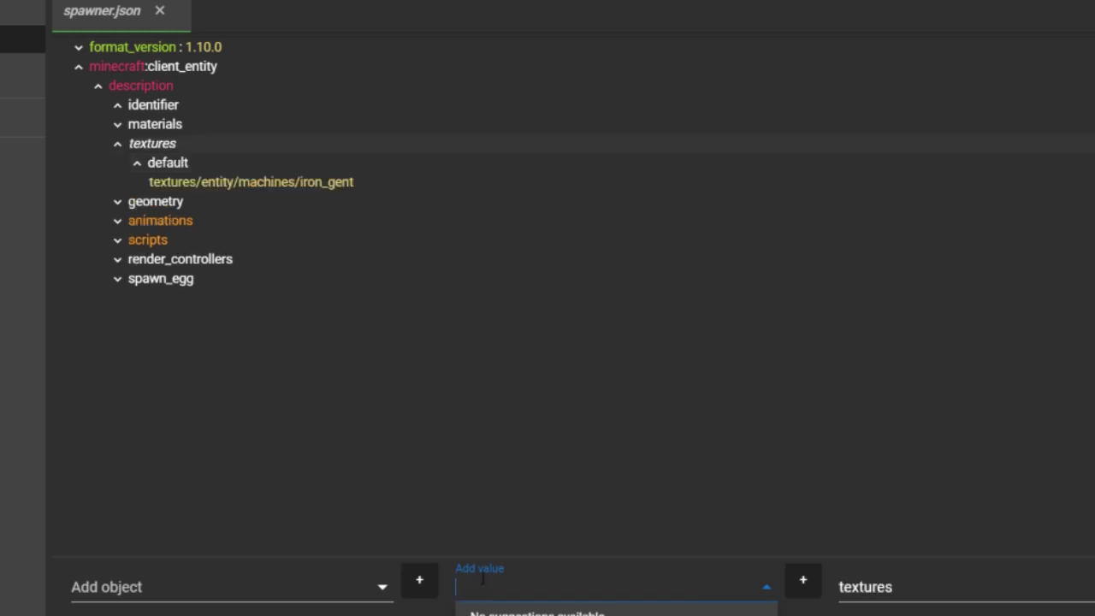
right_click(172, 149)
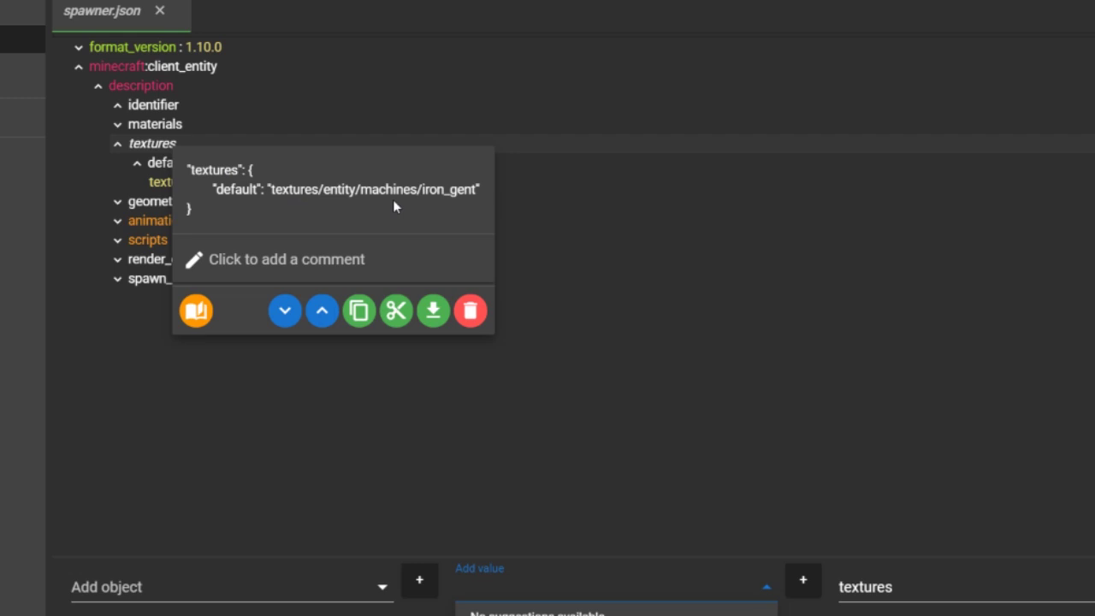
left_click(655, 246)
left_click(122, 148)
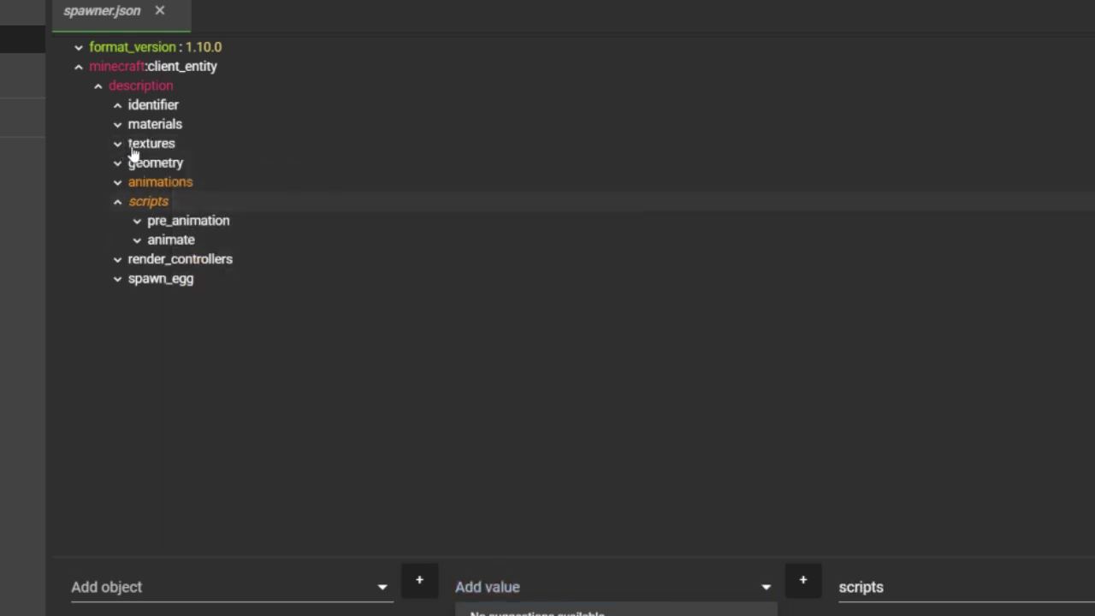
left_click(144, 167)
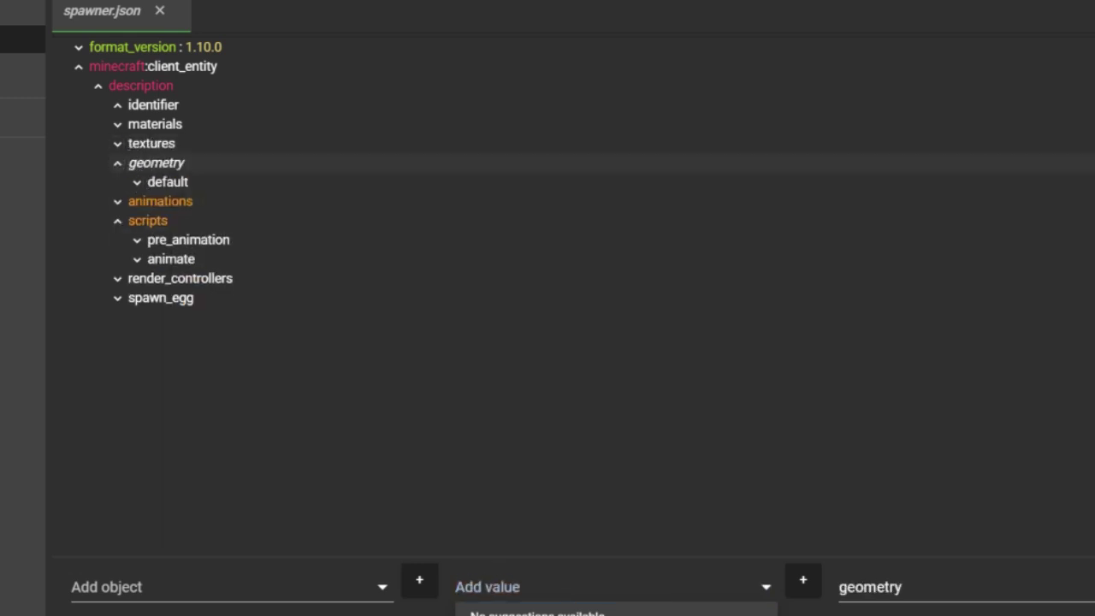
left_click(119, 163)
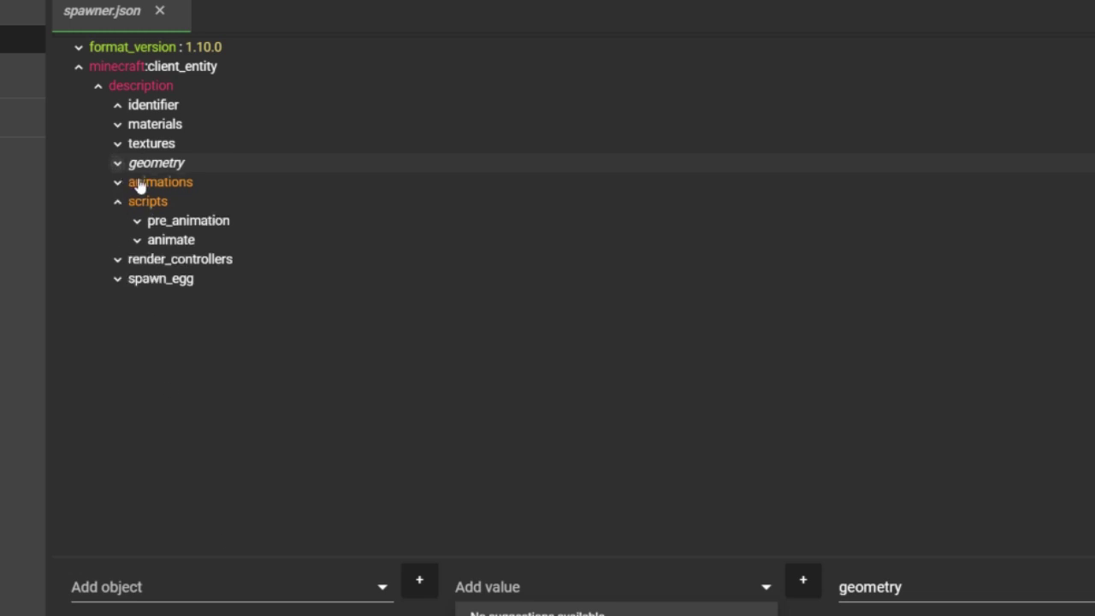
left_click(137, 190)
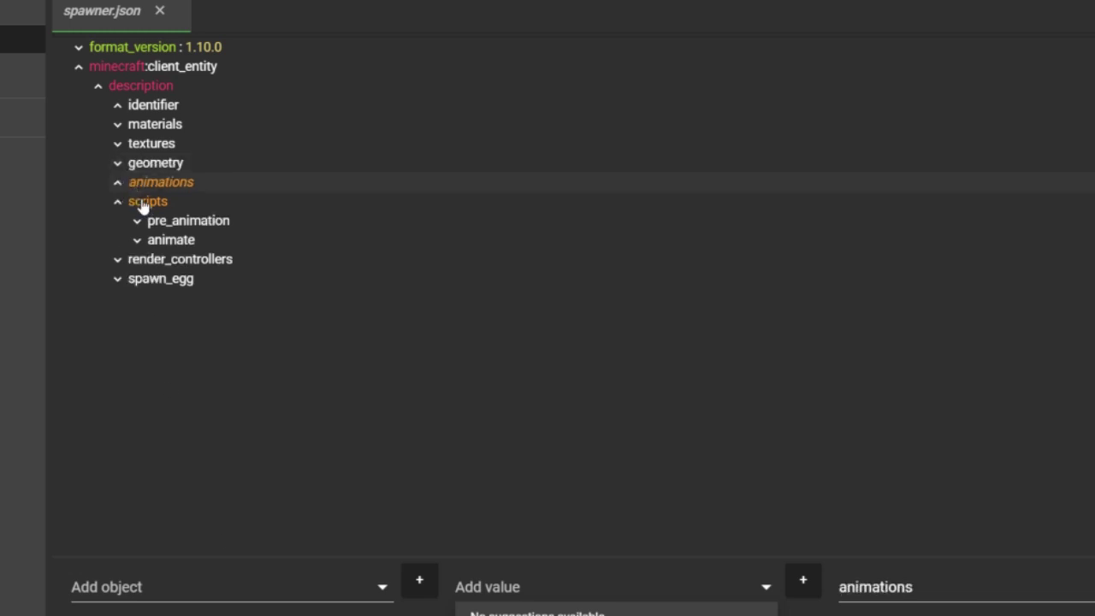
left_click(144, 206)
left_click(118, 203)
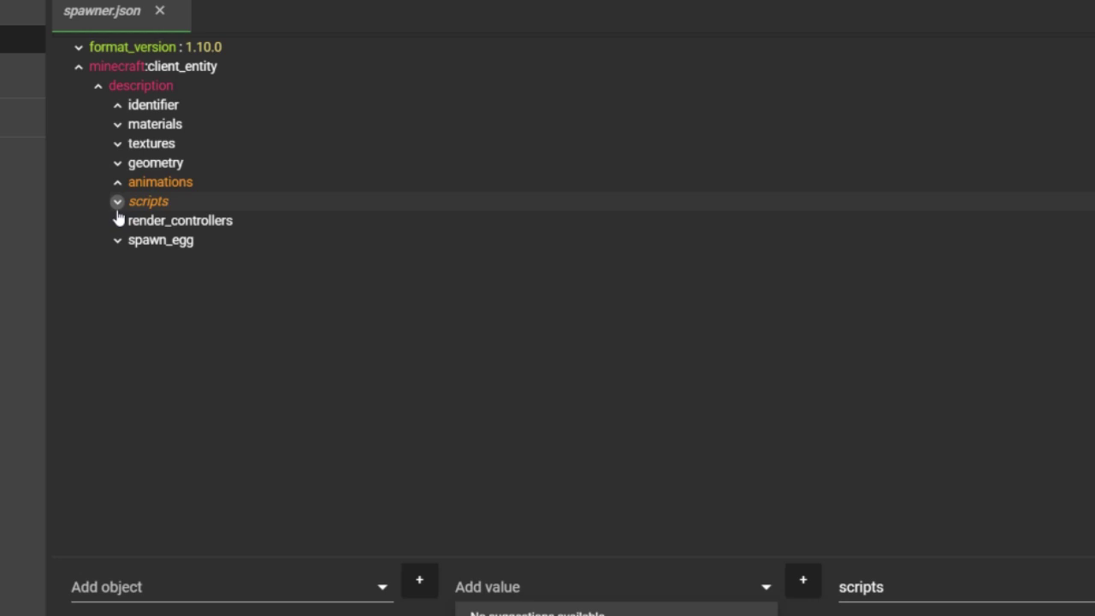
left_click(139, 222)
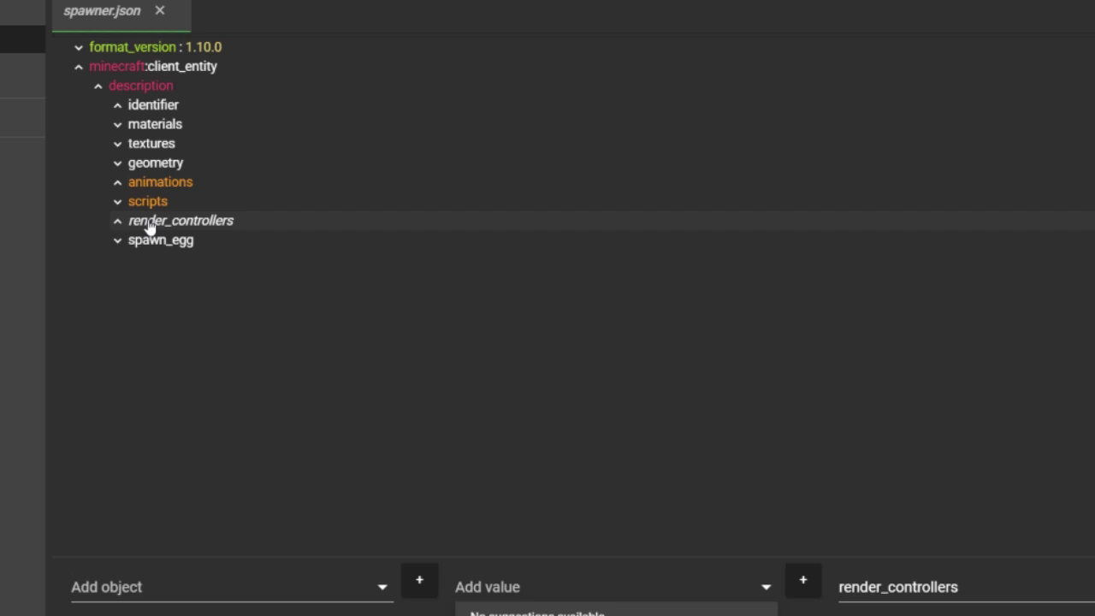
left_click(116, 221)
Add a texture key under spawn_egg with the value spawn_egg.
left_click(147, 244)
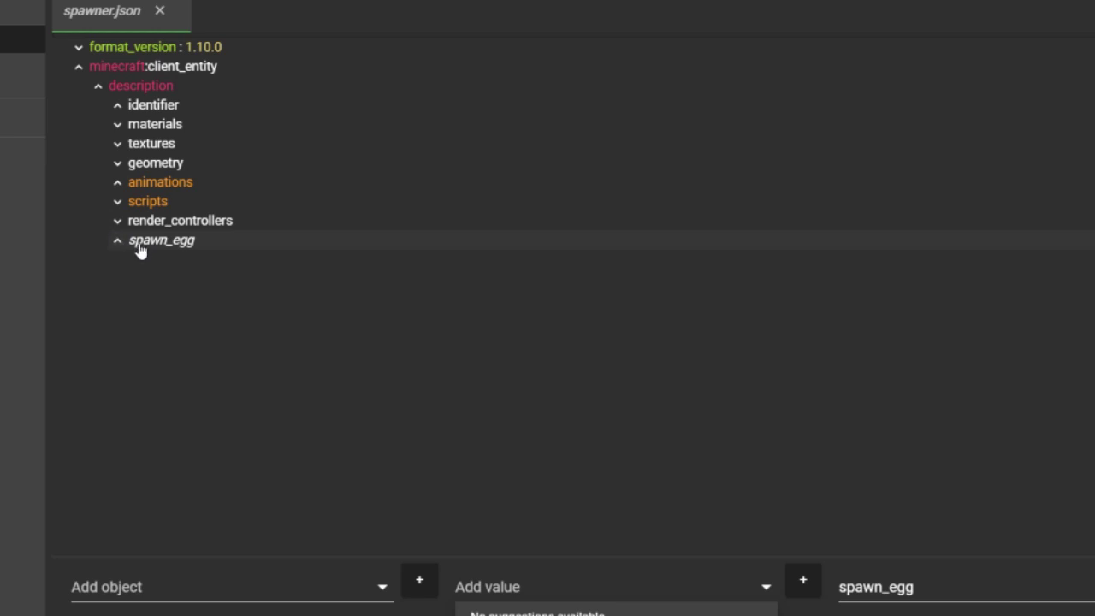
left_click(118, 241)
left_click(152, 586)
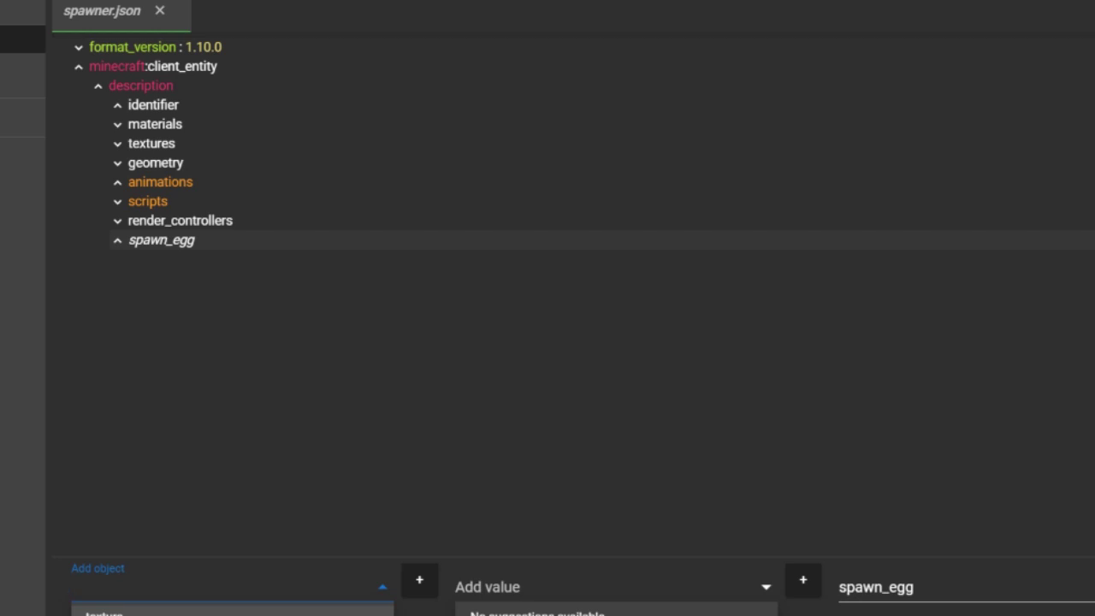
key("Down")
key("Return")
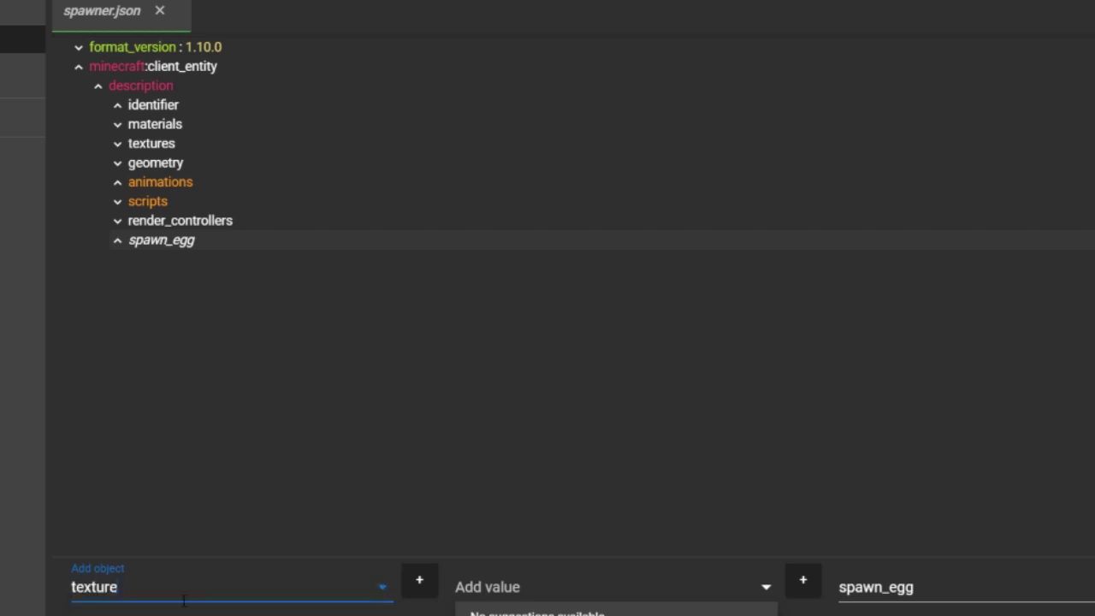
key("Return")
key("Tab")
key("Tab")
type("s")
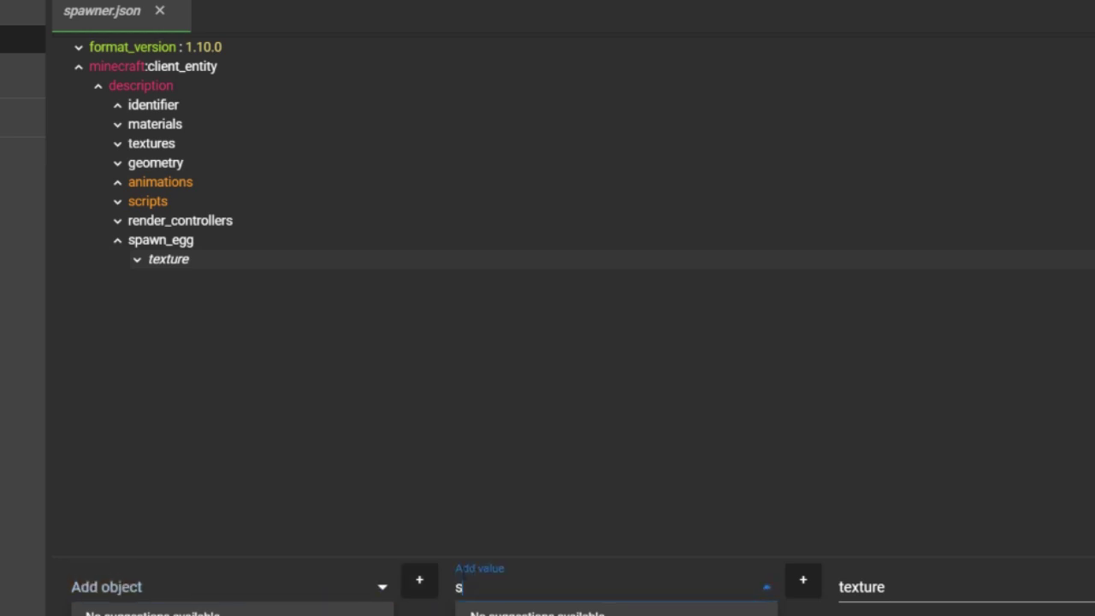
type("pawn_egg")
key("Return")
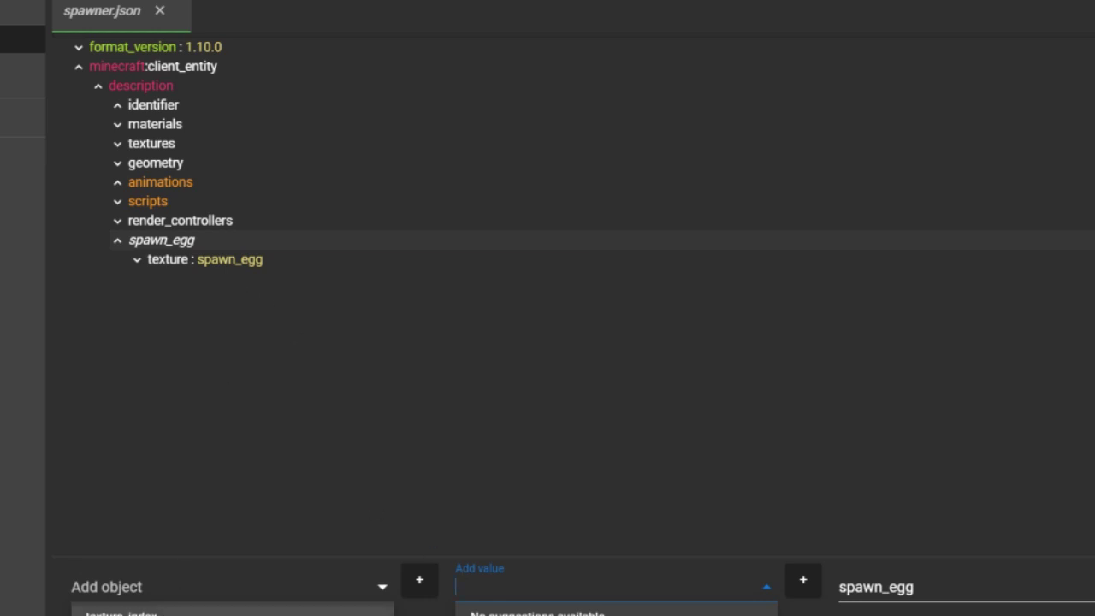
Start a base_color key under spawn_egg and preview the section's JSON.
left_click(120, 612)
left_click(247, 592)
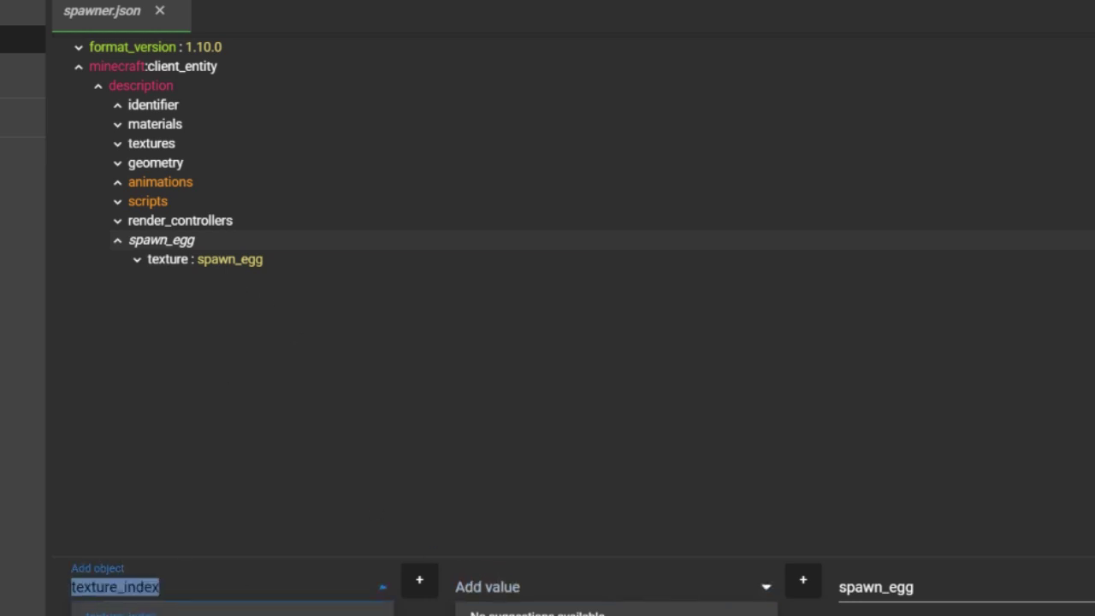
type("base_color")
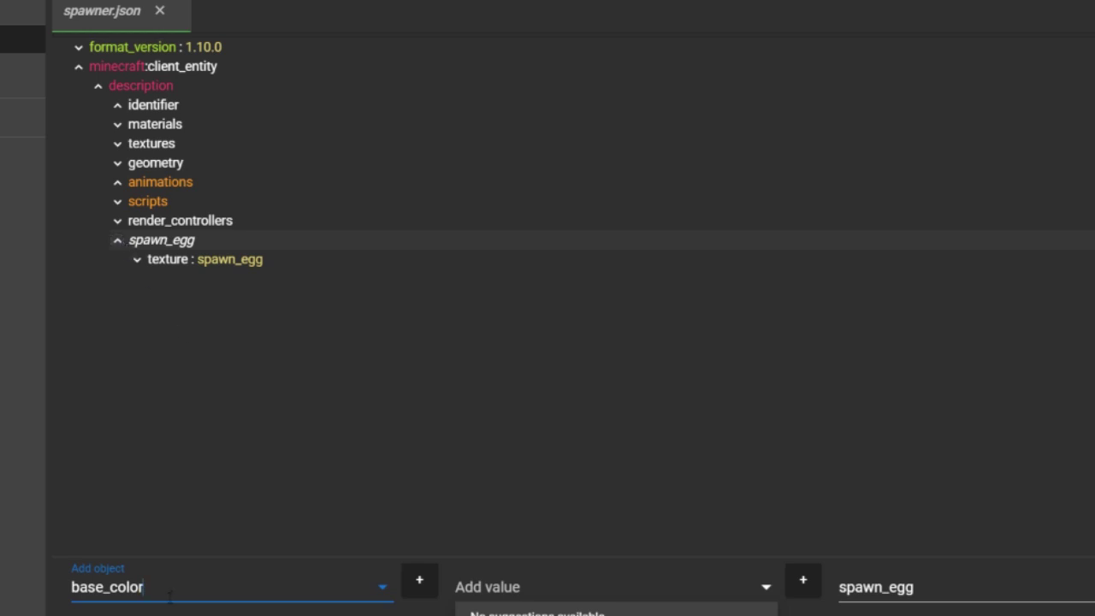
left_click(140, 247)
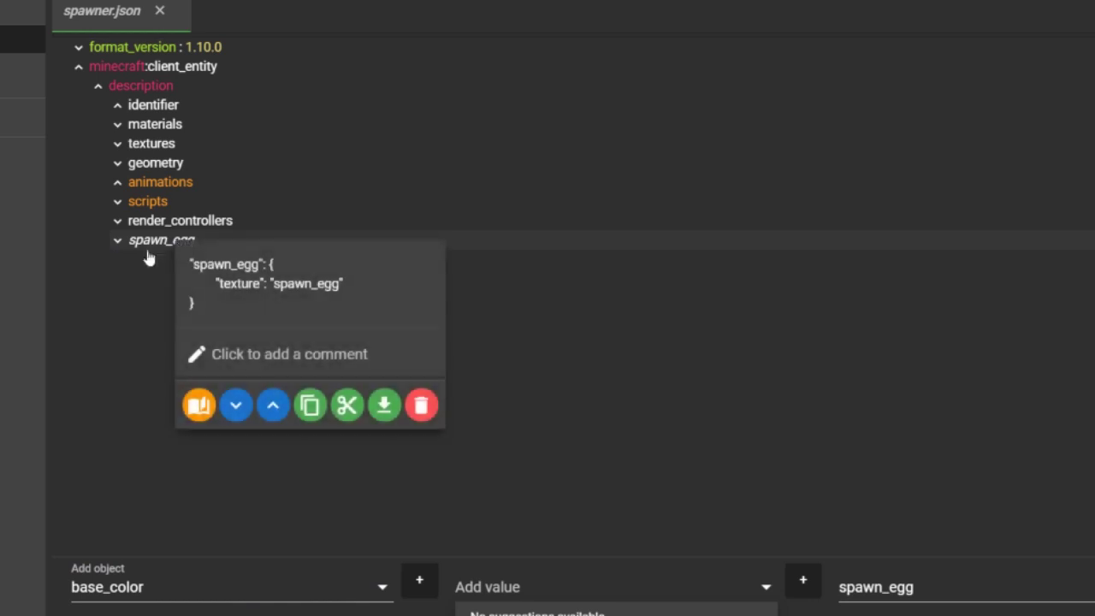
left_click(140, 247)
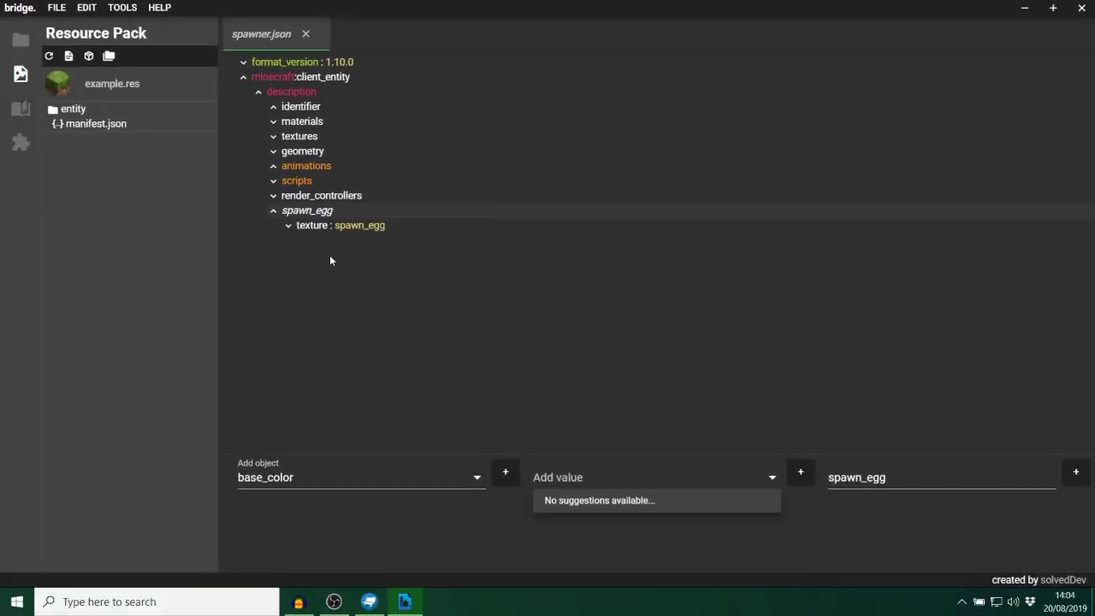
left_click(369, 601)
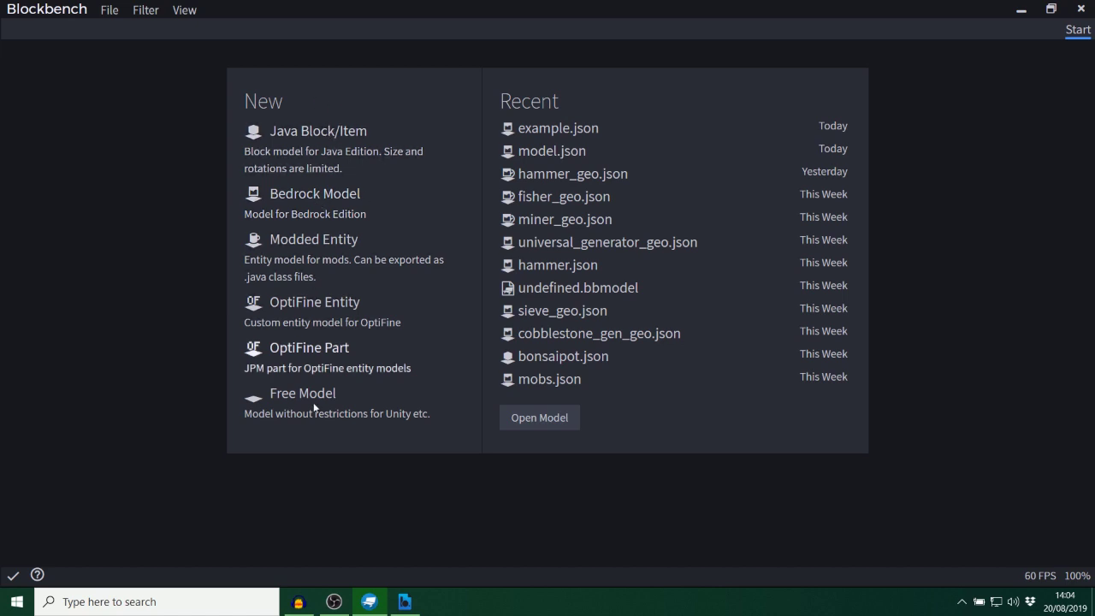
Create a new Bedrock Model project with 16×16 texture size.
left_click(291, 211)
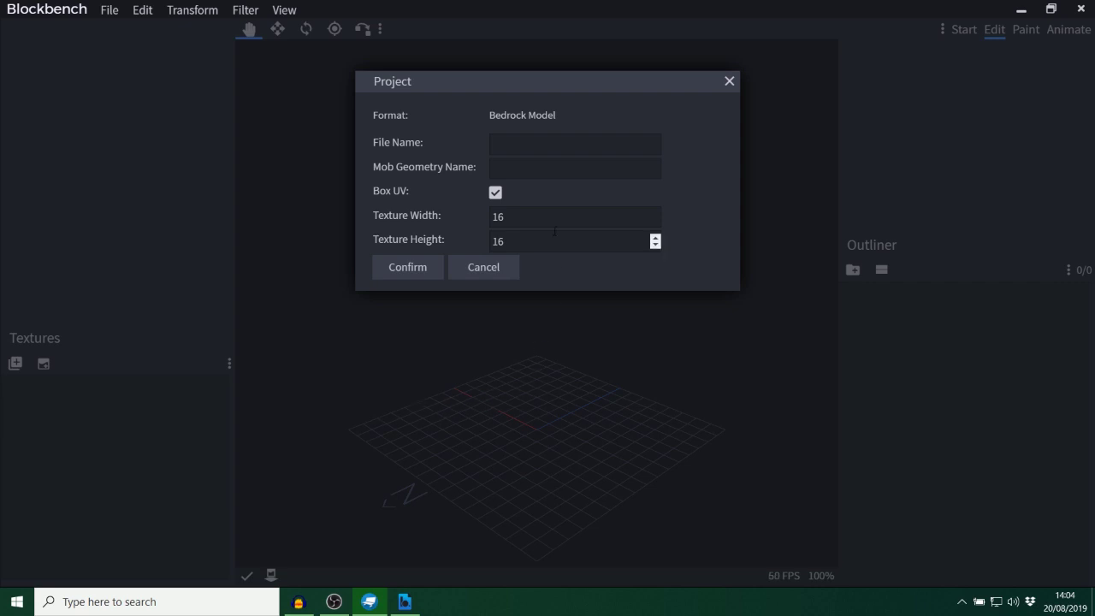
left_click(423, 271)
Add a new group to the model and rename it body.
left_click_drag(424, 272, 690, 369)
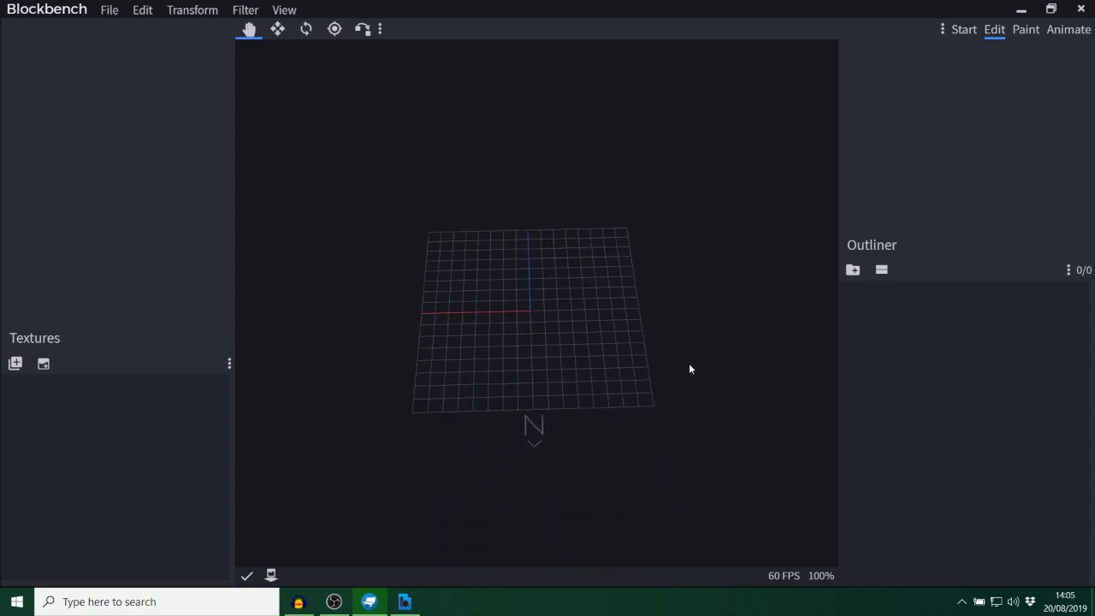
left_click(853, 269)
right_click(901, 297)
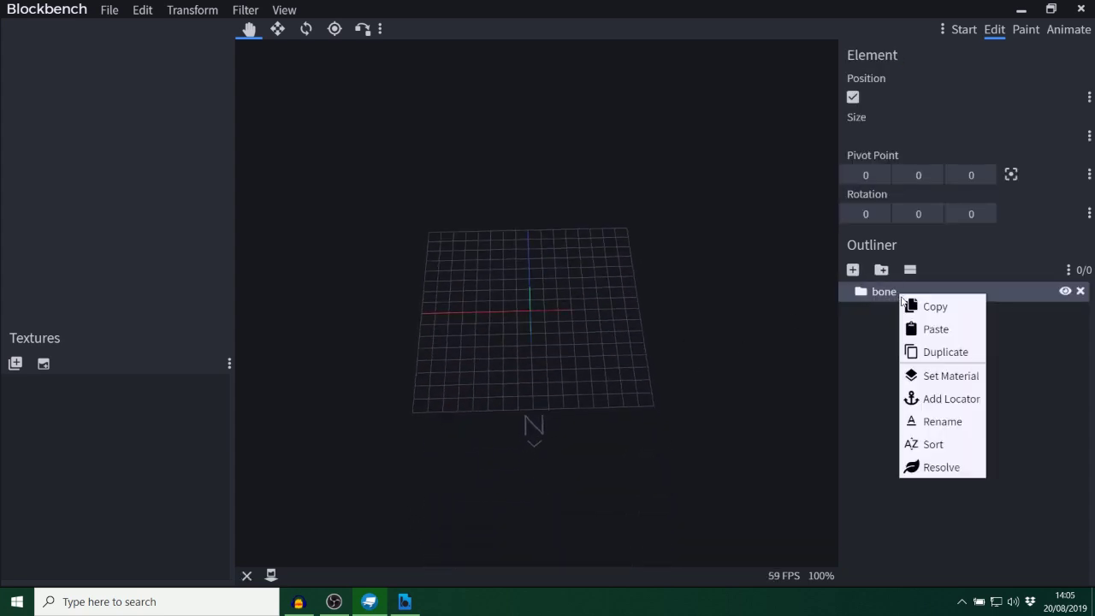
left_click(967, 422)
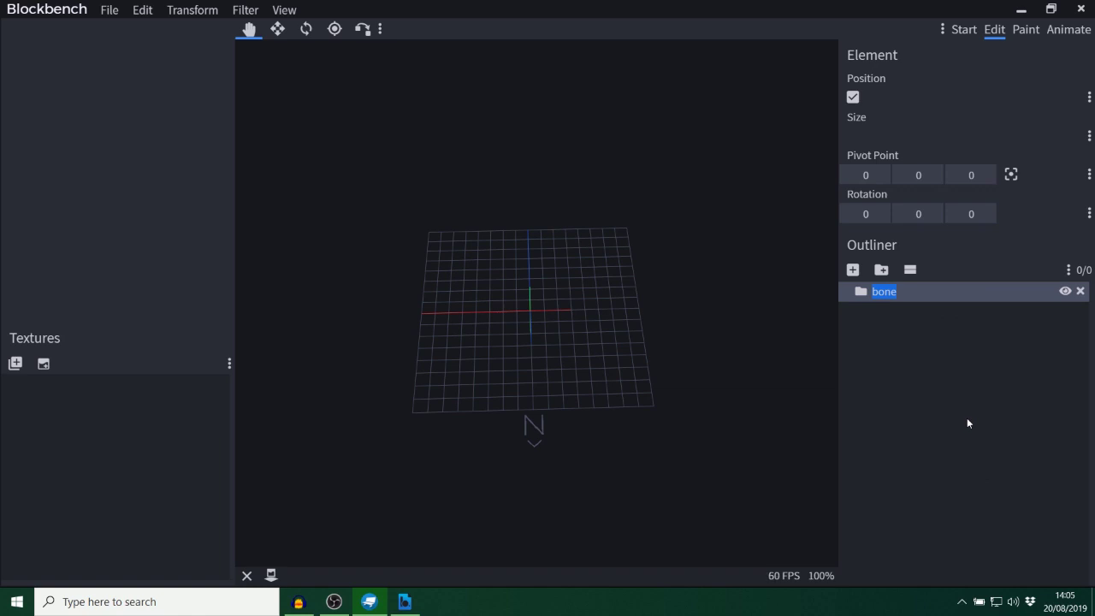
type("body")
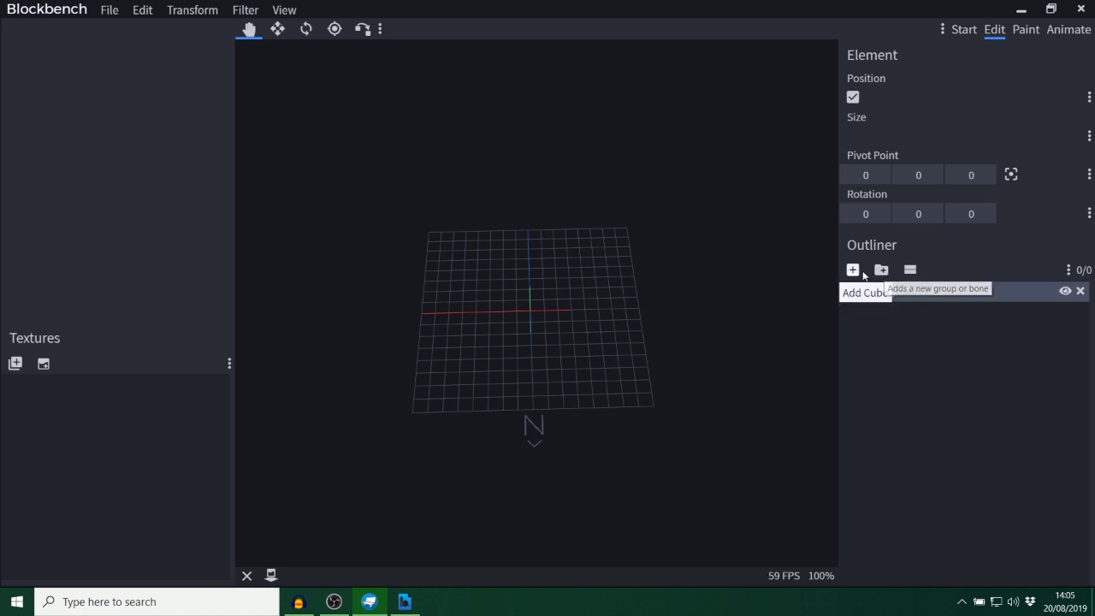
Add a cube inside body and size it to 8×8×8.
left_click(863, 273)
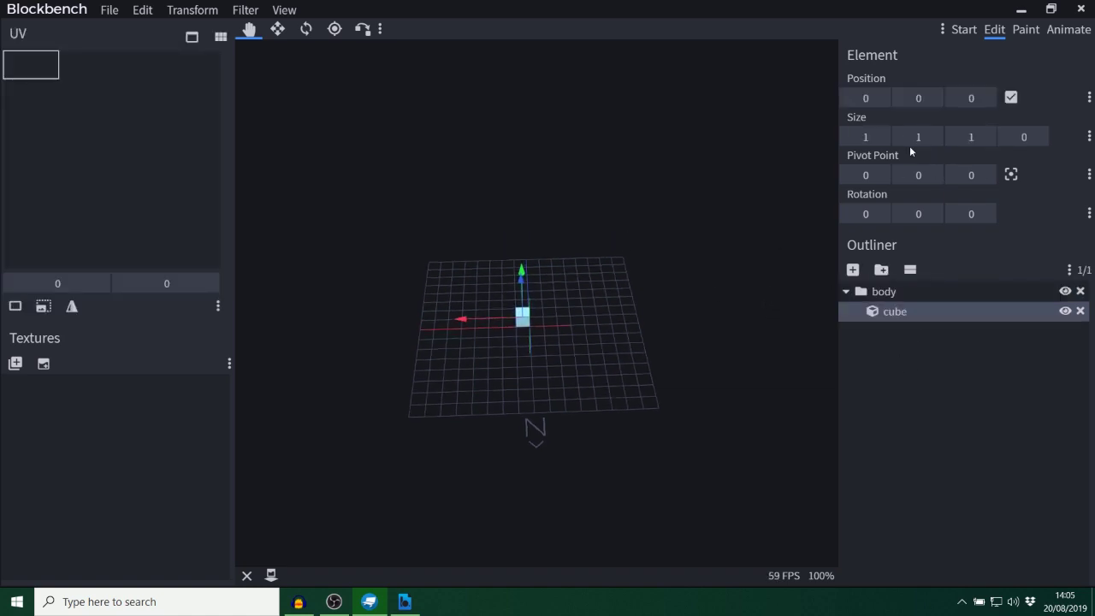
left_click(880, 137)
left_click(880, 137)
left_click(880, 137)
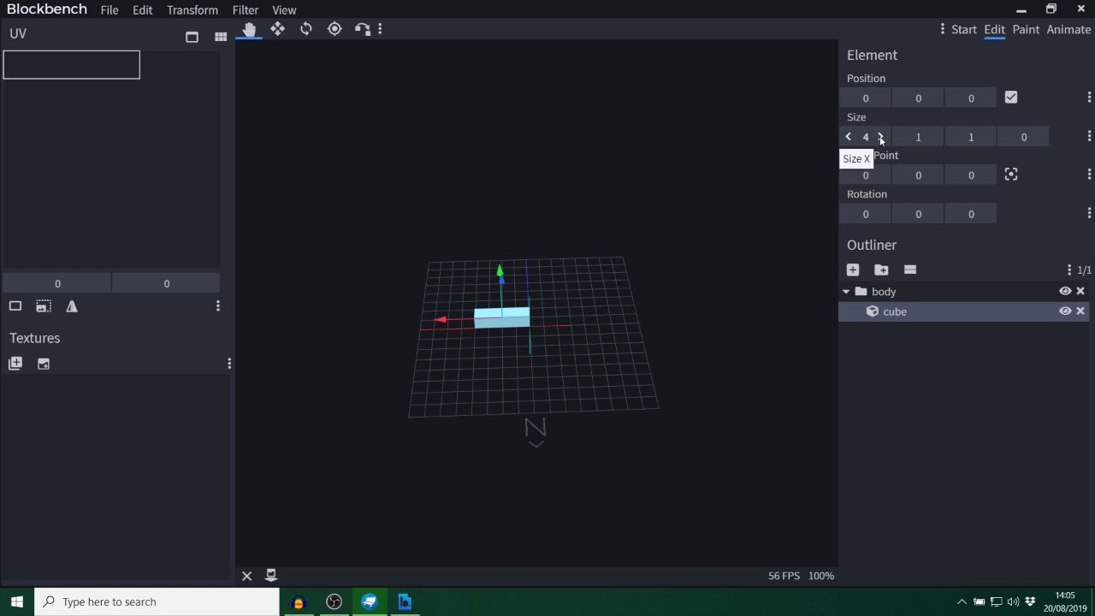
left_click(881, 136)
left_click(880, 137)
left_click(881, 137)
left_click(880, 137)
left_click(932, 137)
left_click(933, 137)
left_click(932, 137)
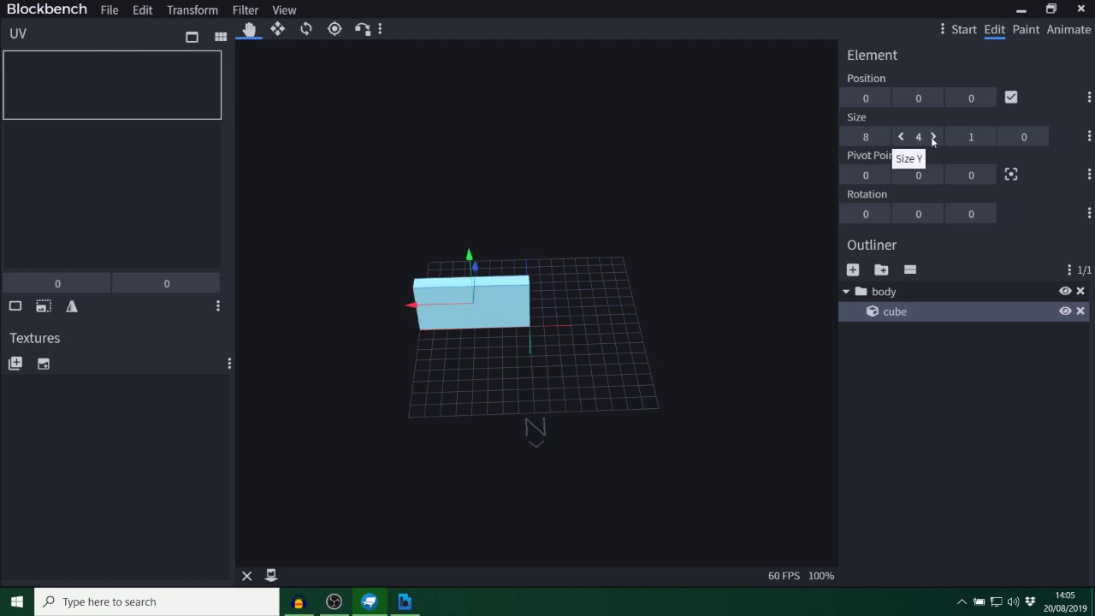
left_click(932, 137)
left_click(932, 137)
left_click(932, 136)
left_click(932, 137)
left_click(988, 138)
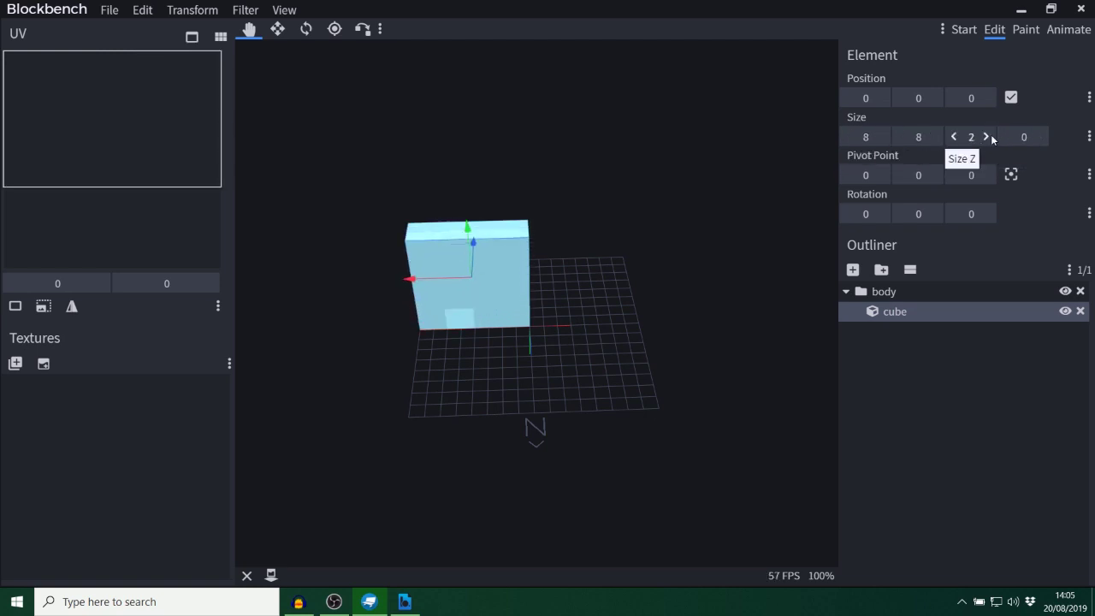
left_click(988, 137)
left_click(988, 138)
left_click(987, 137)
left_click(988, 138)
left_click(988, 138)
left_click(988, 138)
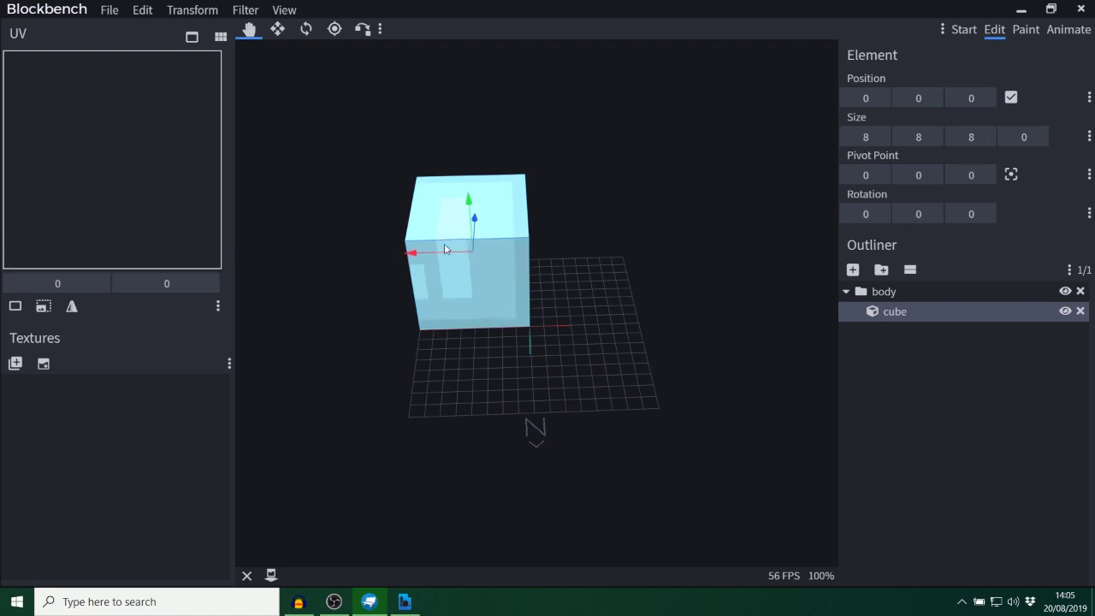
Move the cube to position -4, 0, -4 so it's centred on the grid.
left_click_drag(448, 251, 497, 263)
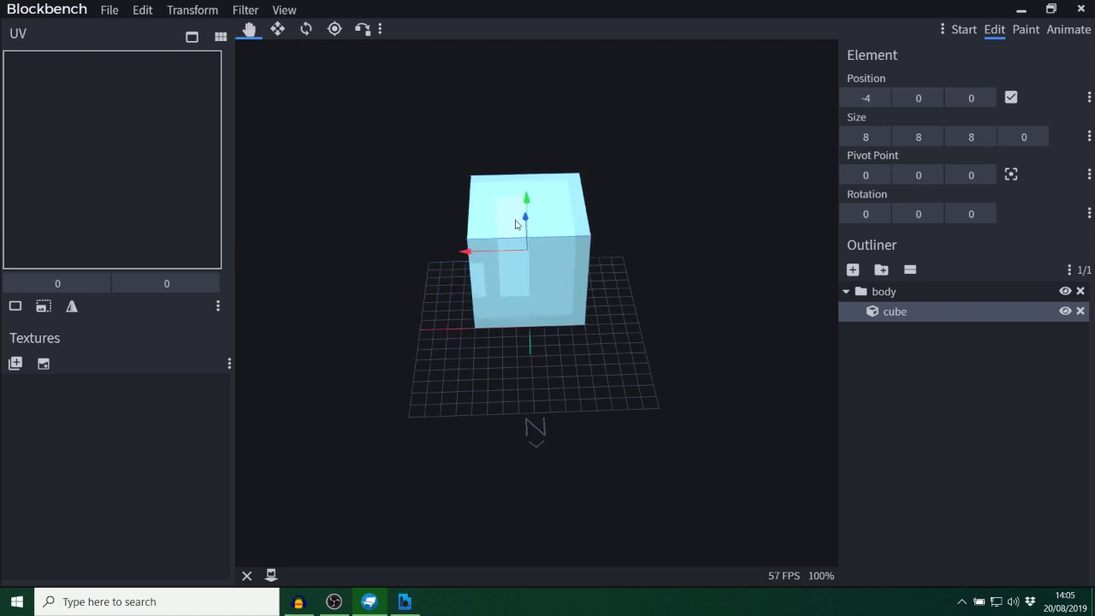
left_click_drag(516, 224, 516, 257)
left_click_drag(677, 290, 653, 293)
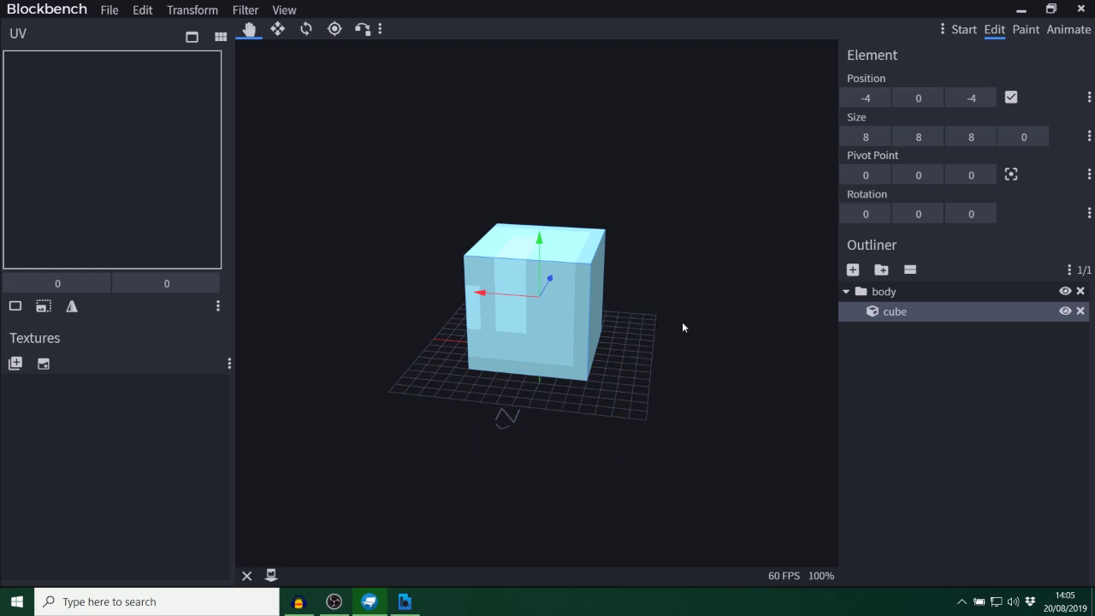
scroll(681, 321, "up", 4)
scroll(682, 321, "down", 2)
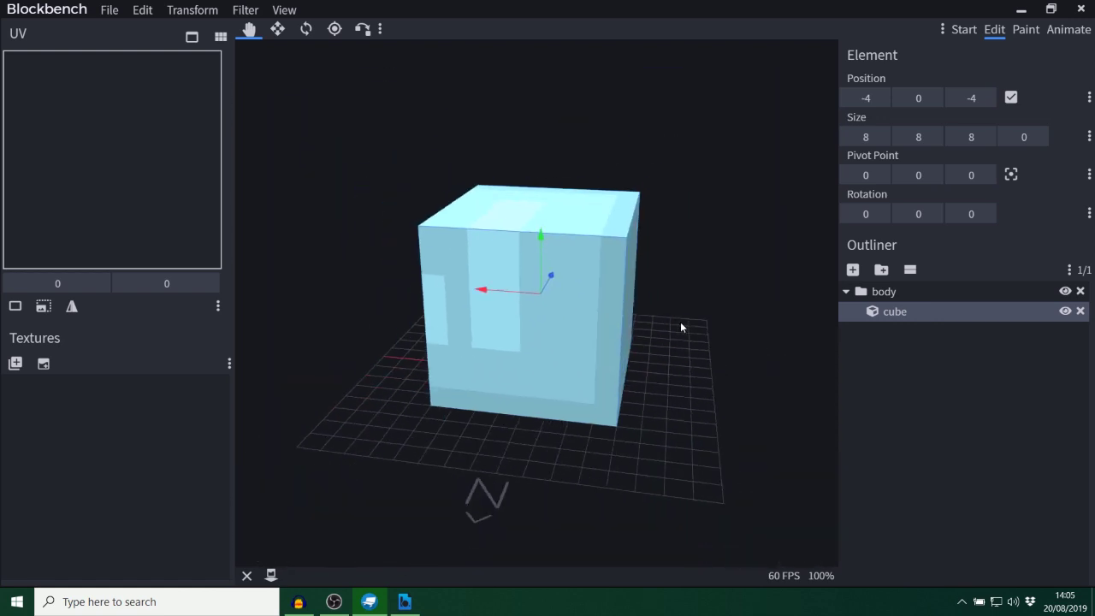
scroll(680, 327, "down", 2)
left_click_drag(678, 328, 634, 303)
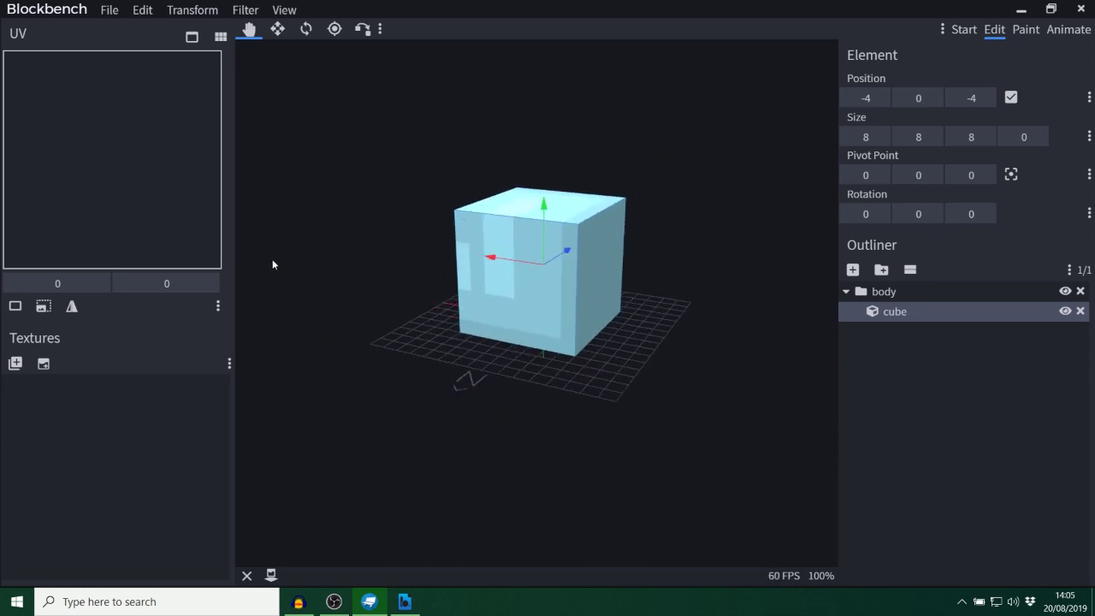
Create a 32×32 template texture named texture with a transparent background.
left_click(43, 364)
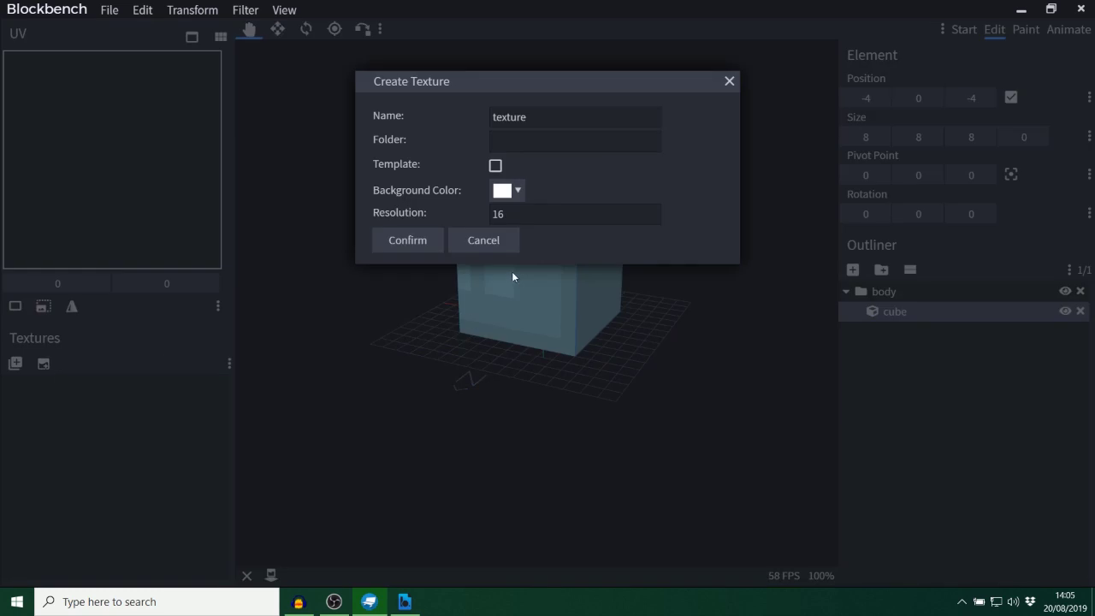
left_click(495, 165)
left_click(517, 190)
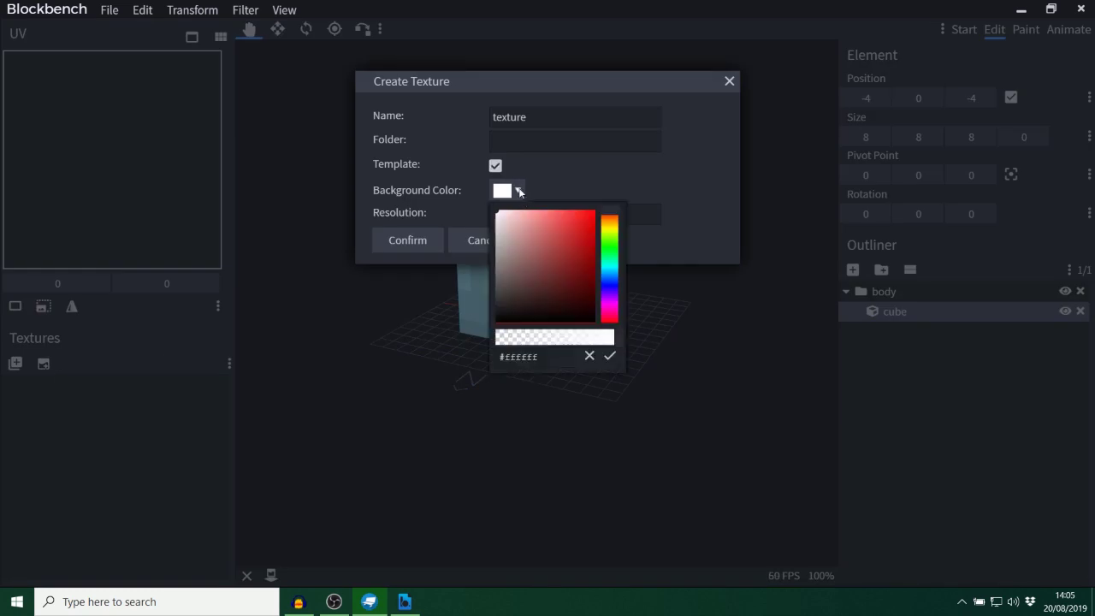
mouse_move(524, 279)
left_mouse_down()
mouse_move(431, 358)
mouse_move(439, 222)
mouse_move(503, 271)
mouse_move(554, 207)
mouse_move(539, 291)
mouse_move(496, 210)
left_mouse_up()
left_click_drag(576, 342, 369, 343)
left_click(610, 355)
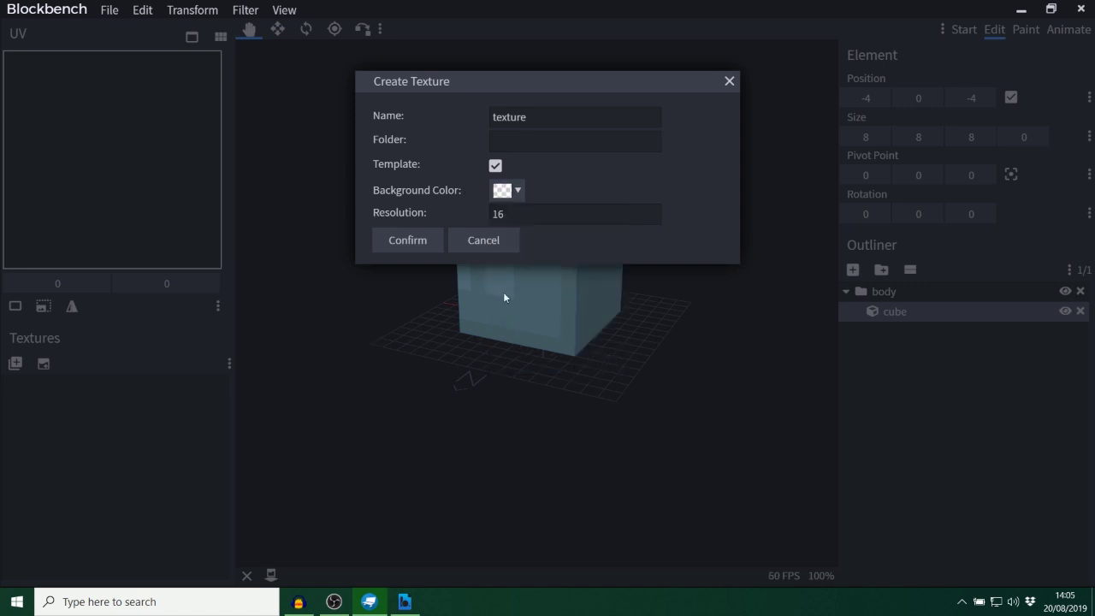
left_click(405, 243)
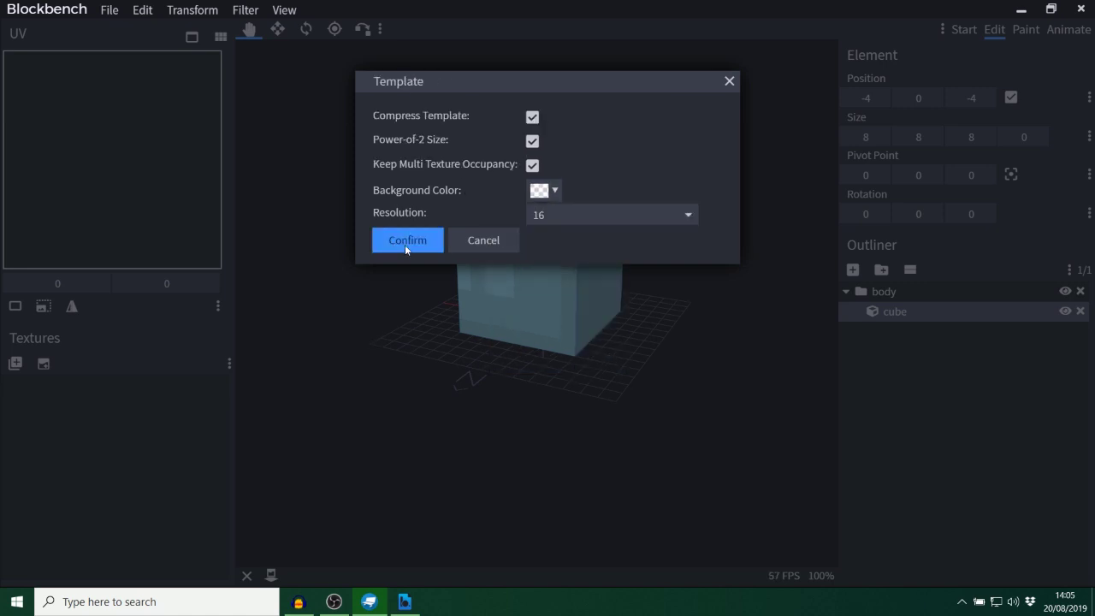
left_click(404, 244)
Orbit and zoom to inspect the cube's newly textured green face.
left_click_drag(365, 243, 431, 280)
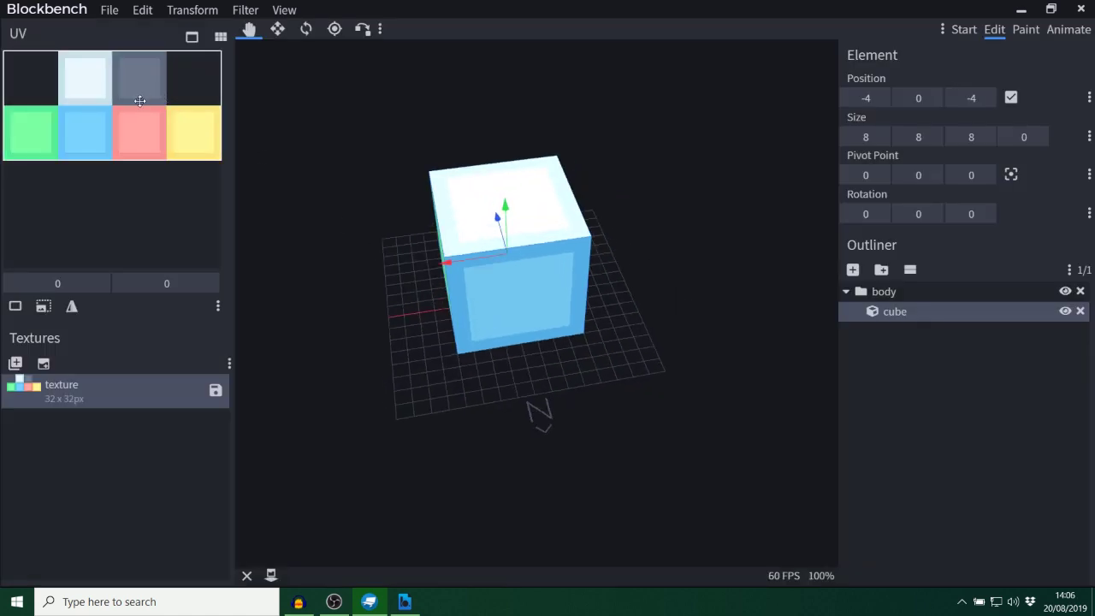
left_click_drag(294, 186, 414, 153)
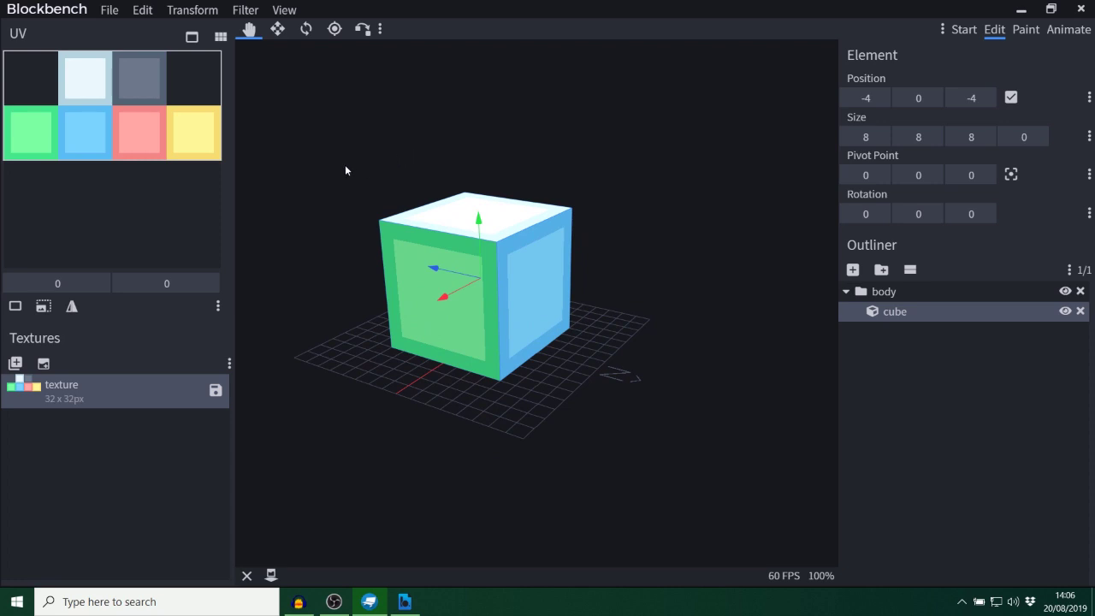
left_click_drag(346, 170, 409, 170)
scroll(403, 165, "up", 2)
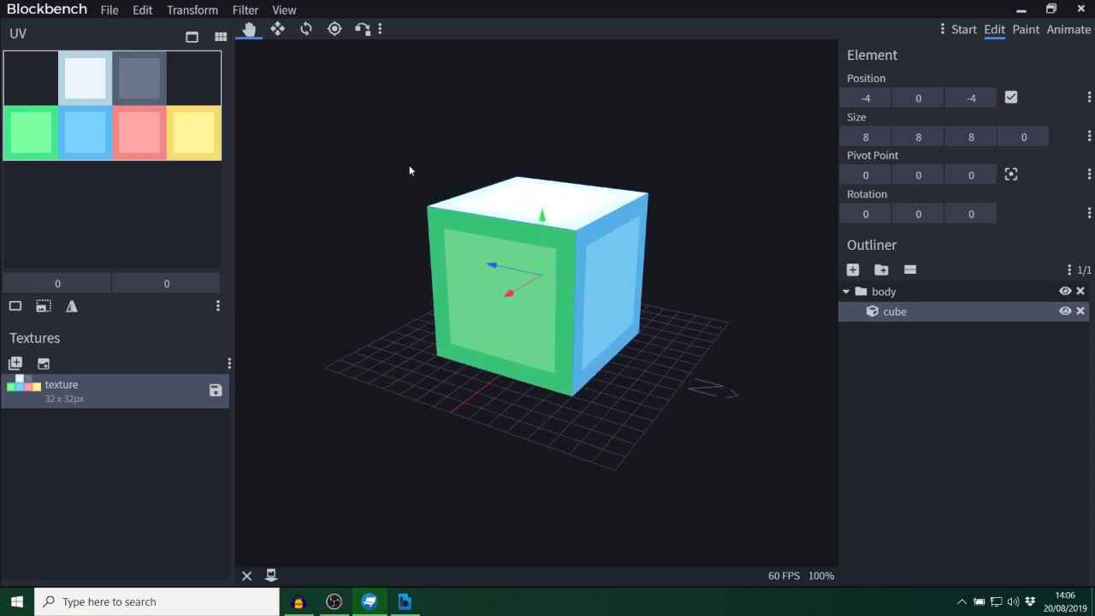
left_click(1026, 29)
Brush red onto the front, then fill the right and front faces solid red.
mouse_move(547, 233)
left_mouse_down()
mouse_move(471, 257)
mouse_move(473, 313)
mouse_move(543, 359)
left_mouse_up()
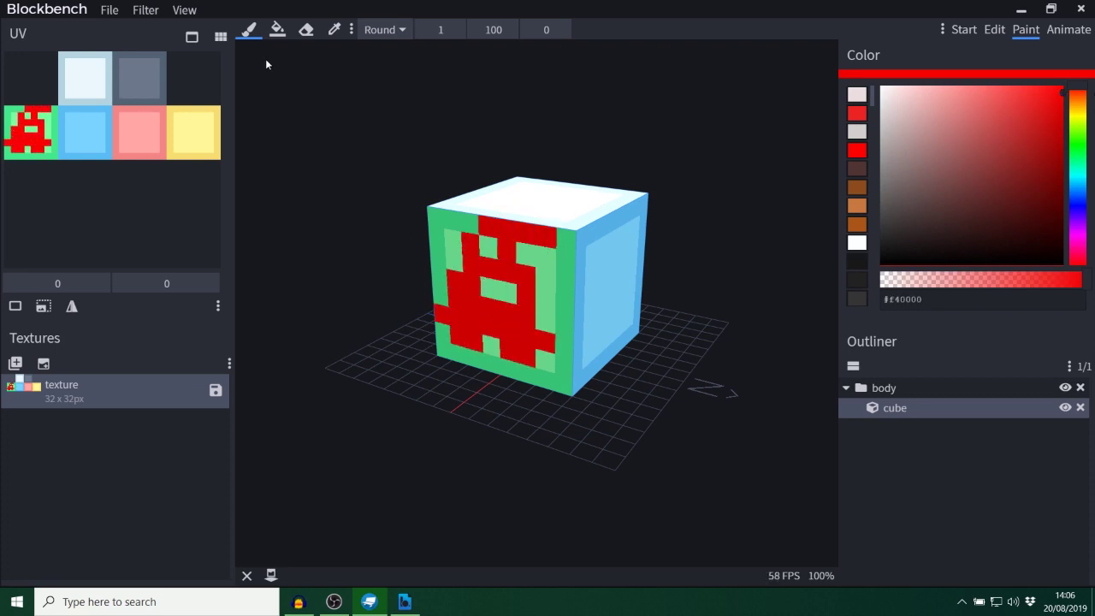
left_click(277, 30)
left_click(627, 228)
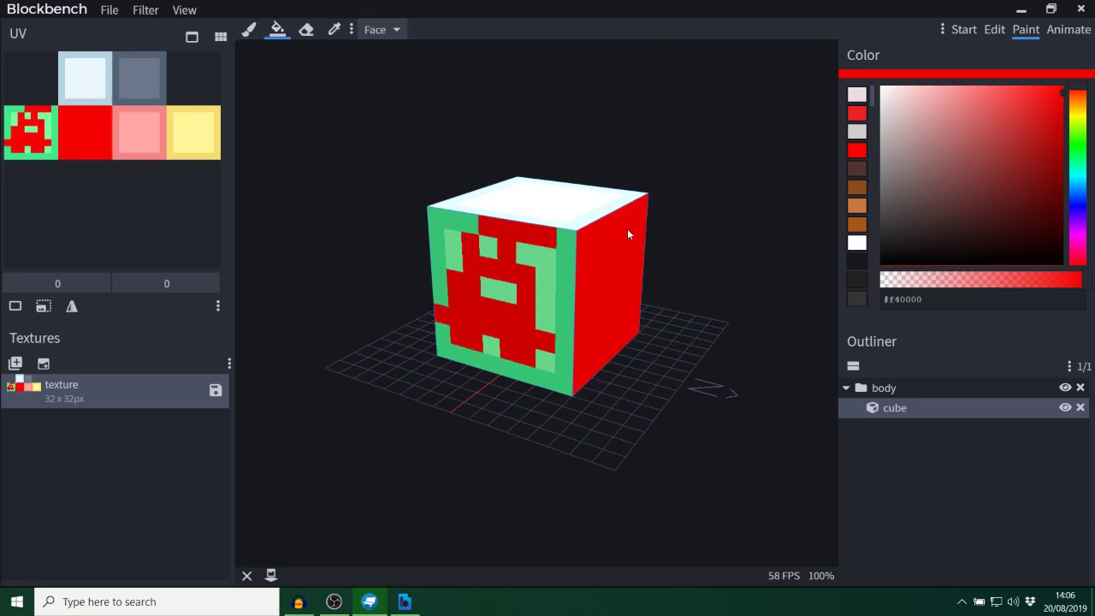
left_click(184, 9)
left_click(209, 76)
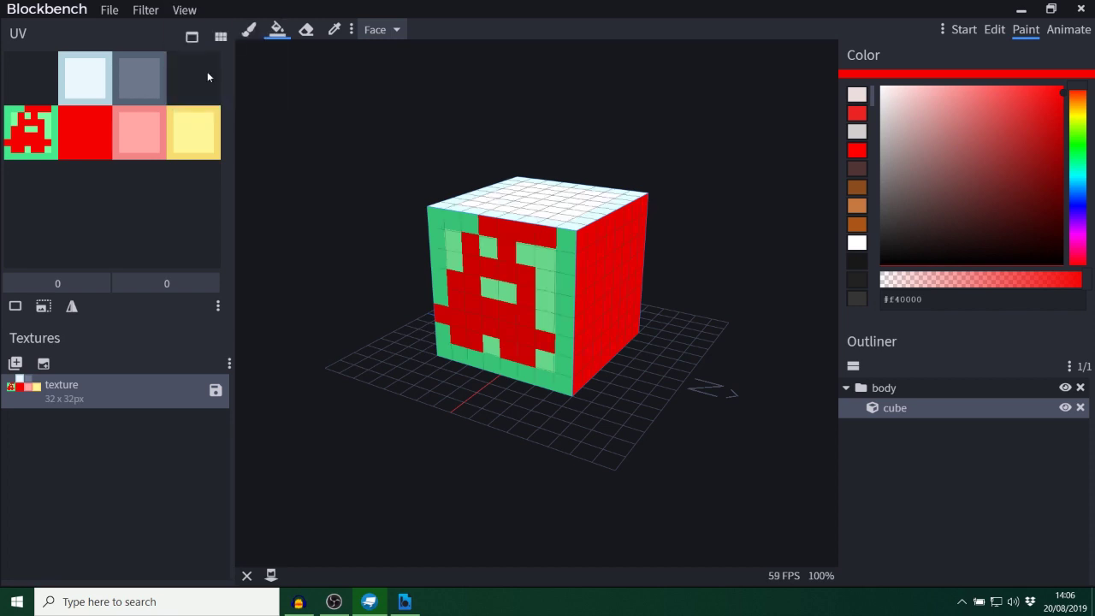
left_click(568, 252)
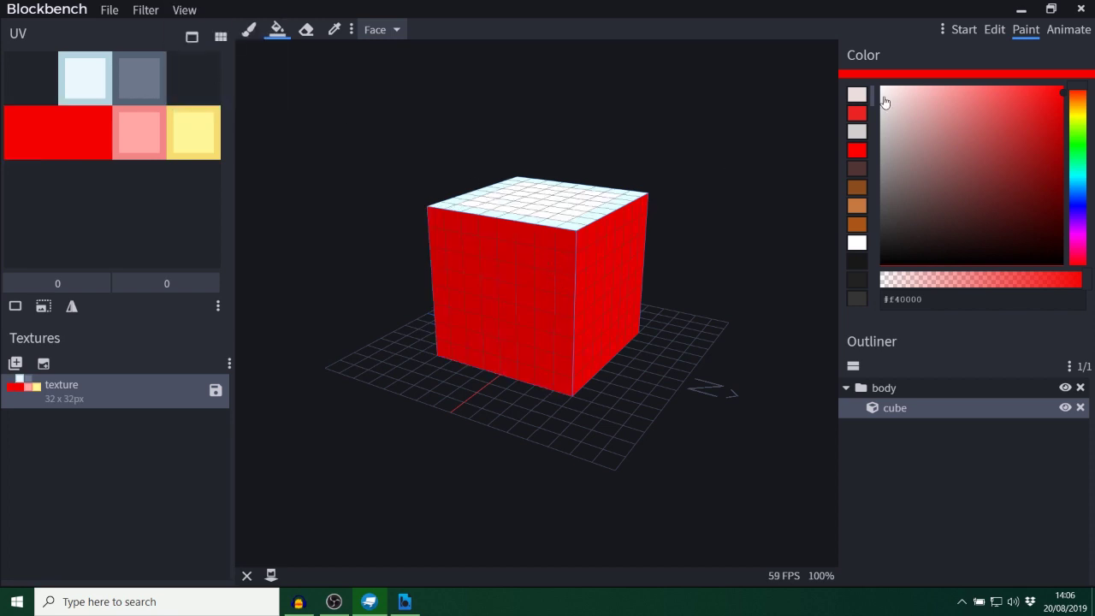
Erase a jagged patch out of the front face, then hide the grid and review.
left_click(306, 29)
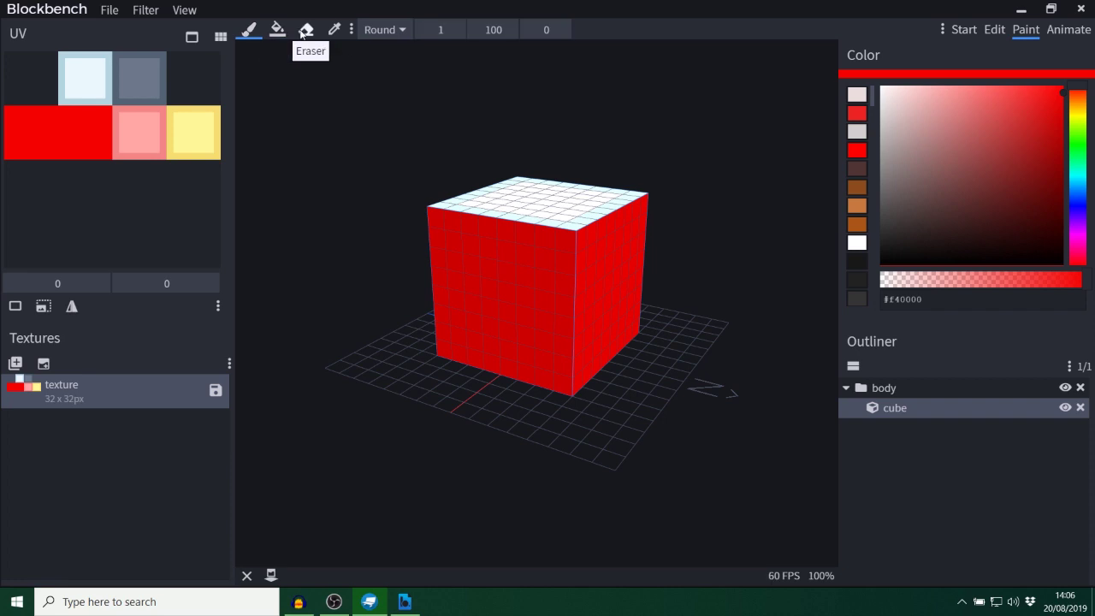
mouse_move(517, 253)
left_mouse_down()
mouse_move(506, 288)
mouse_move(453, 279)
mouse_move(477, 328)
mouse_move(552, 339)
mouse_move(522, 278)
mouse_move(485, 265)
mouse_move(460, 274)
mouse_move(455, 335)
mouse_move(535, 344)
left_mouse_up()
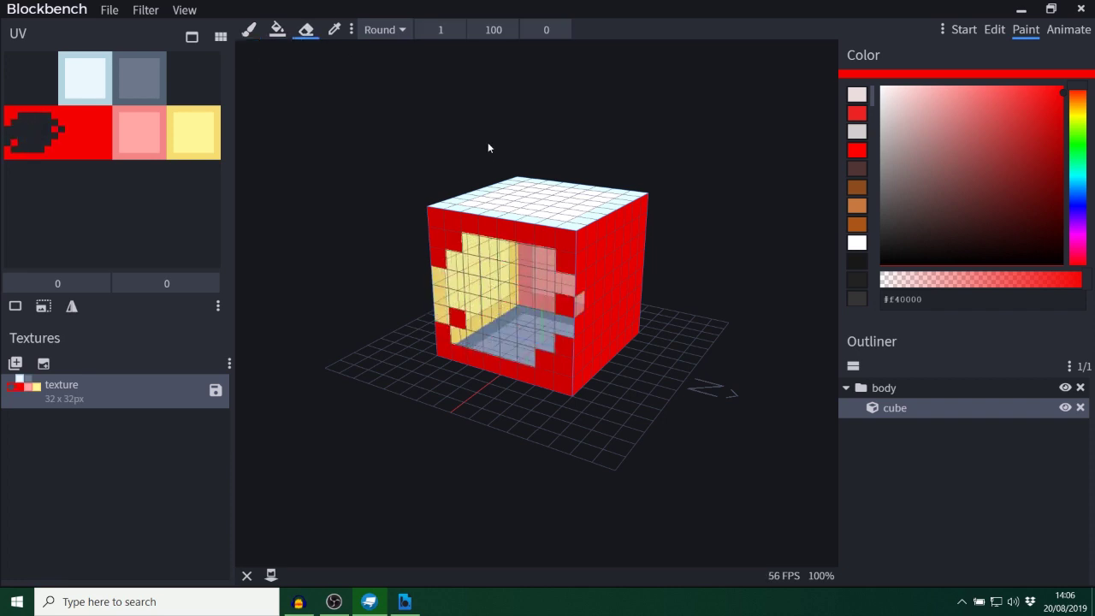
left_click_drag(489, 142, 547, 119)
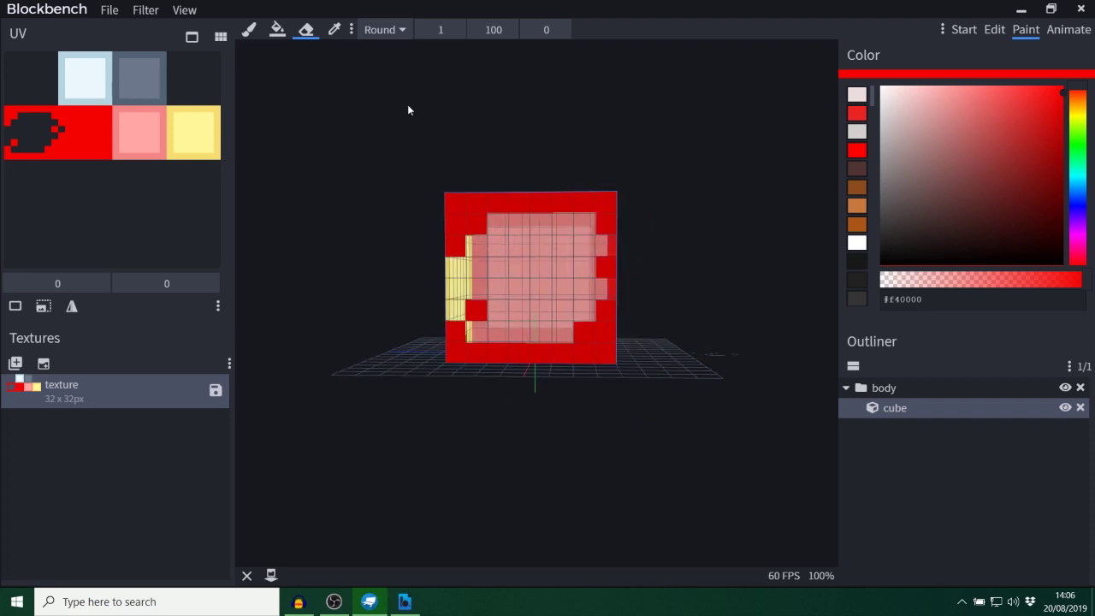
left_click(185, 10)
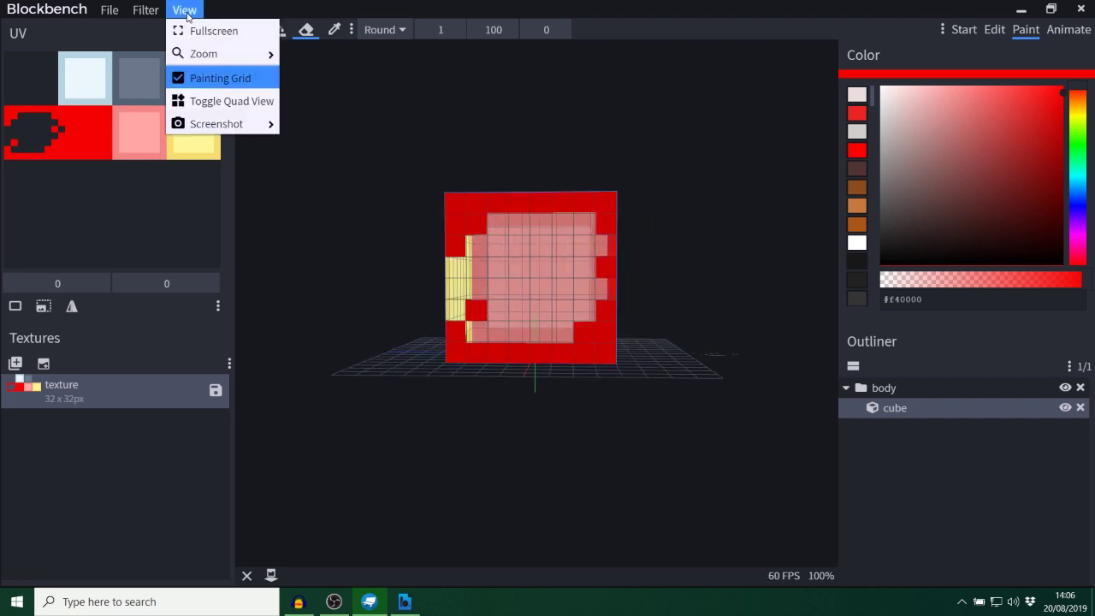
left_click(242, 79)
scroll(401, 136, "up", 5)
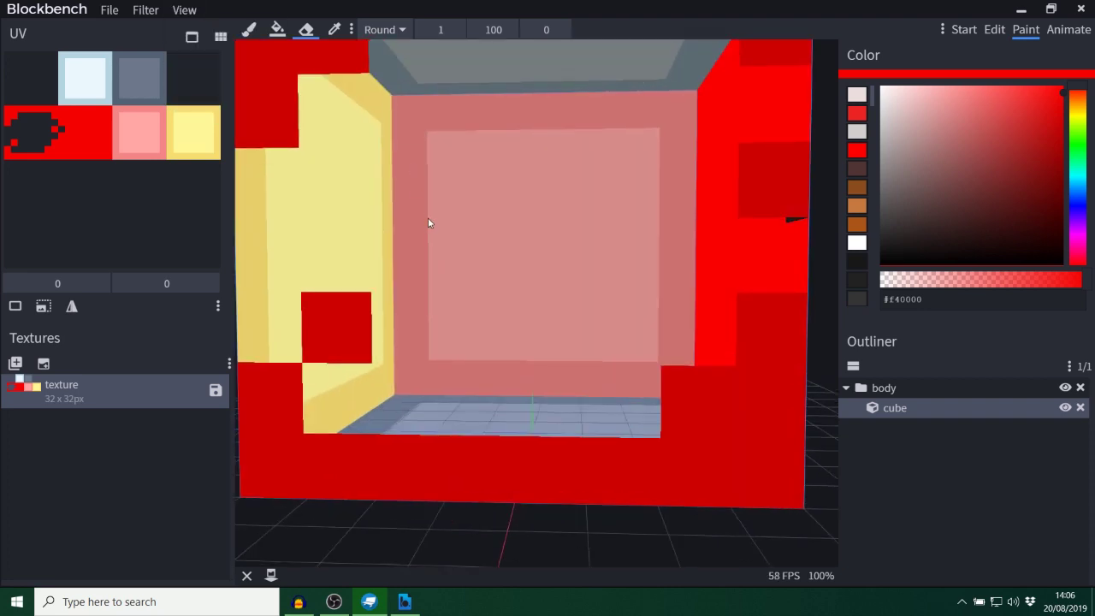
scroll(428, 217, "down", 6)
left_click_drag(470, 123, 406, 143)
scroll(403, 148, "down", 2)
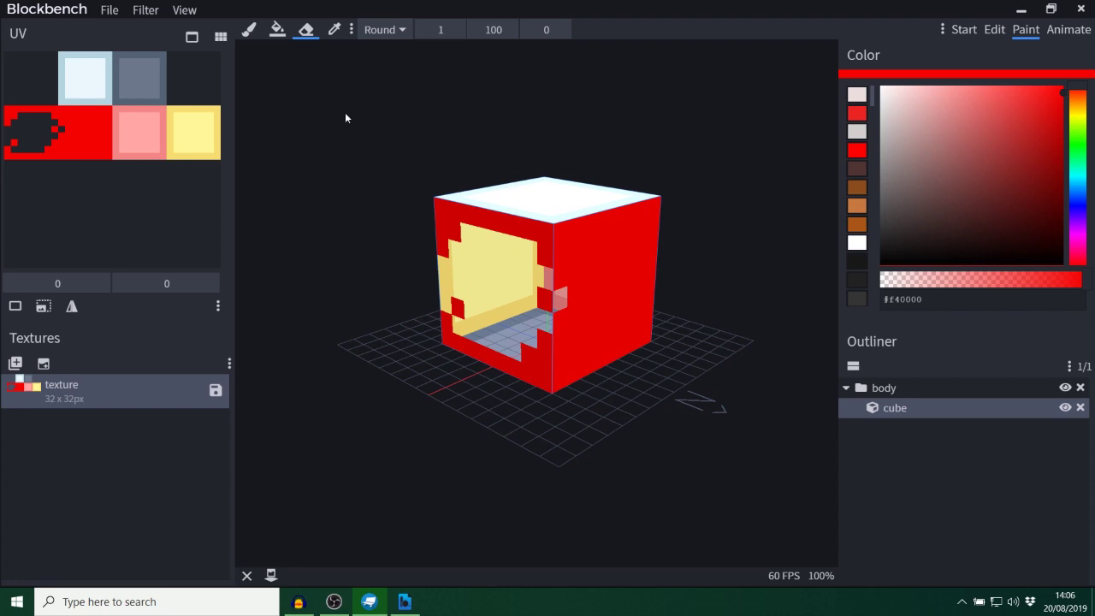
Add a new animation with the default name and select the body group.
left_click(1076, 31)
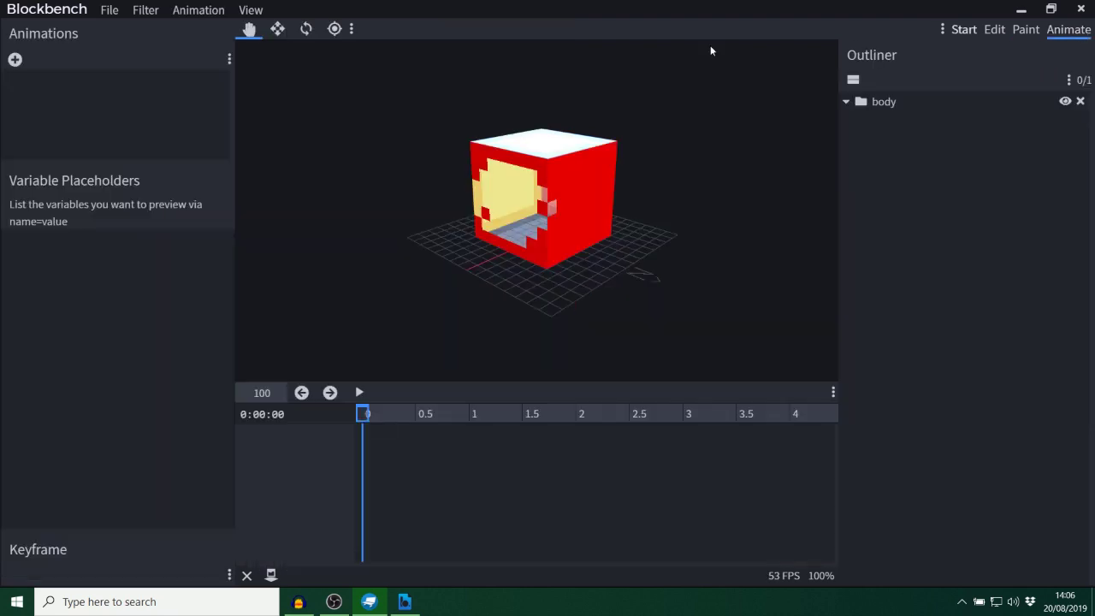
left_click(15, 59)
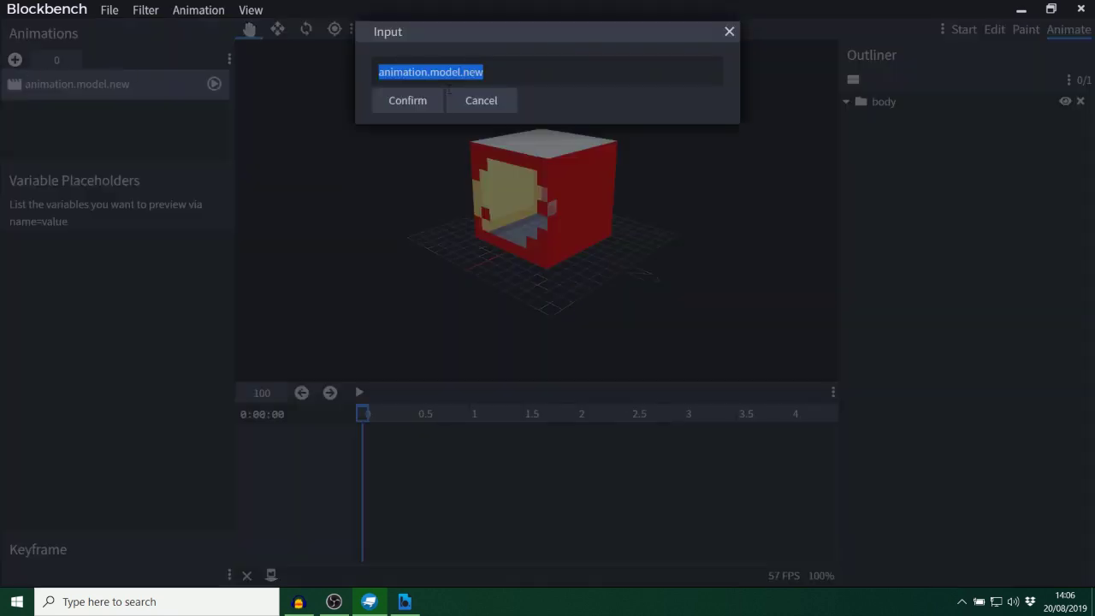
left_click(419, 101)
left_click(56, 59)
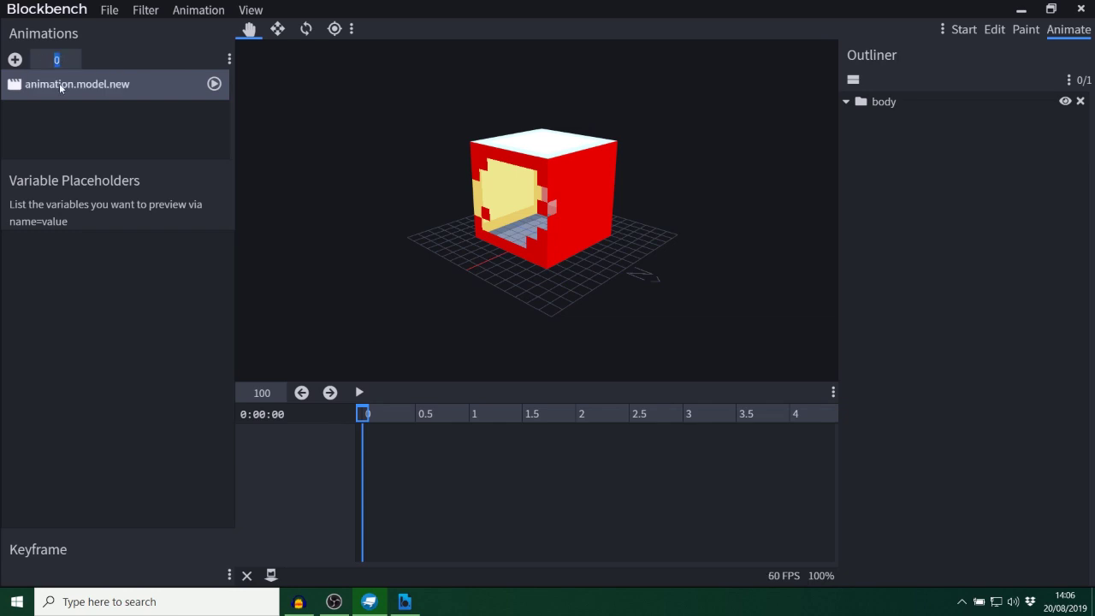
left_click(903, 104)
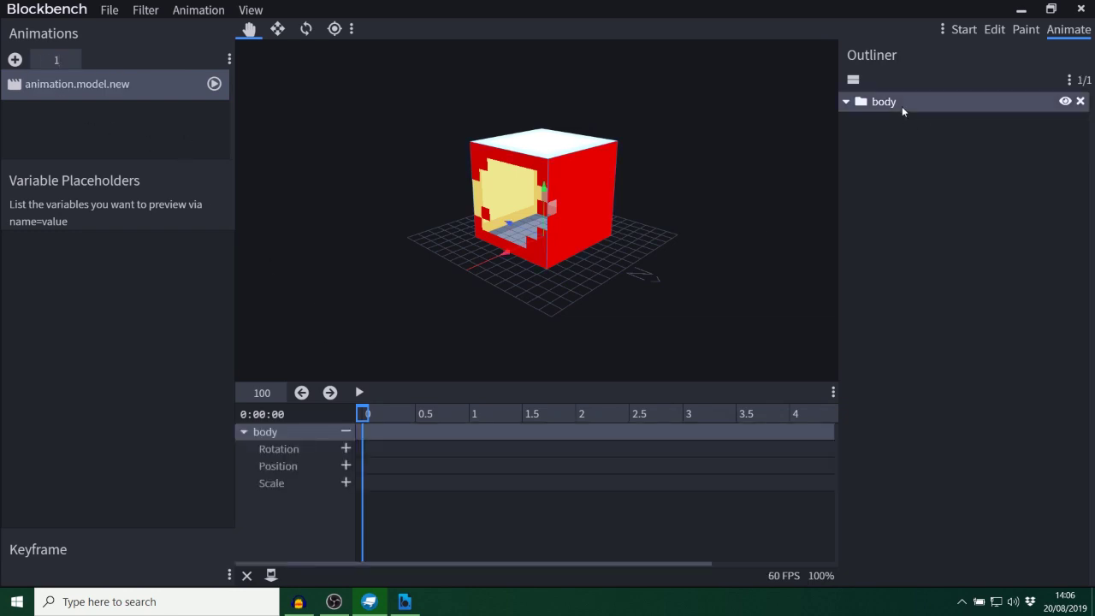
Key body's Y rotation from 0 to -360 between 0 and 1 second, then loop it.
left_click(345, 448)
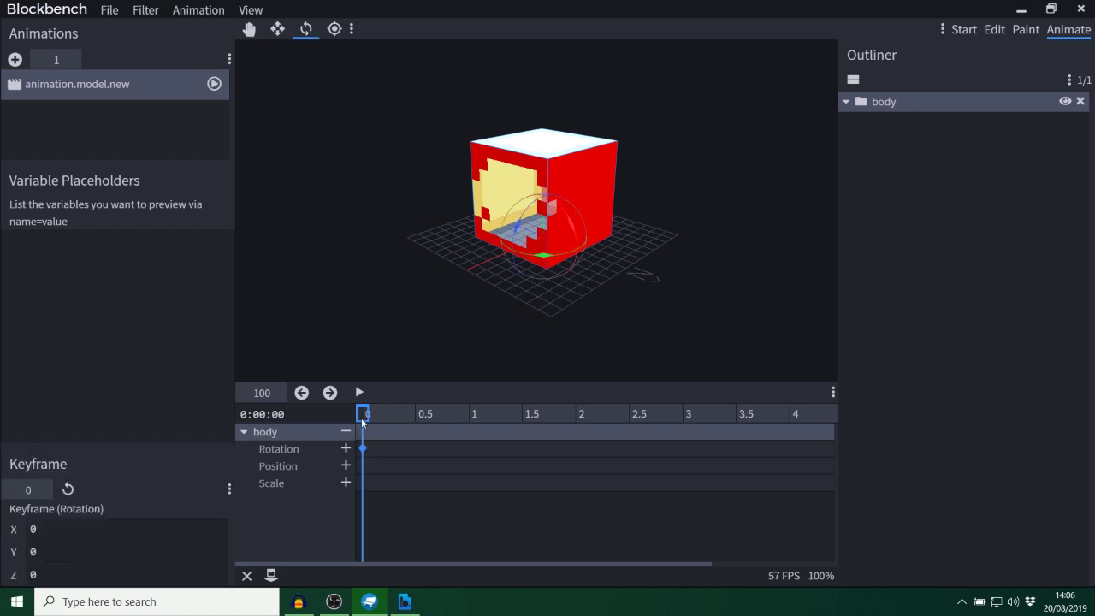
left_click_drag(366, 419, 469, 420)
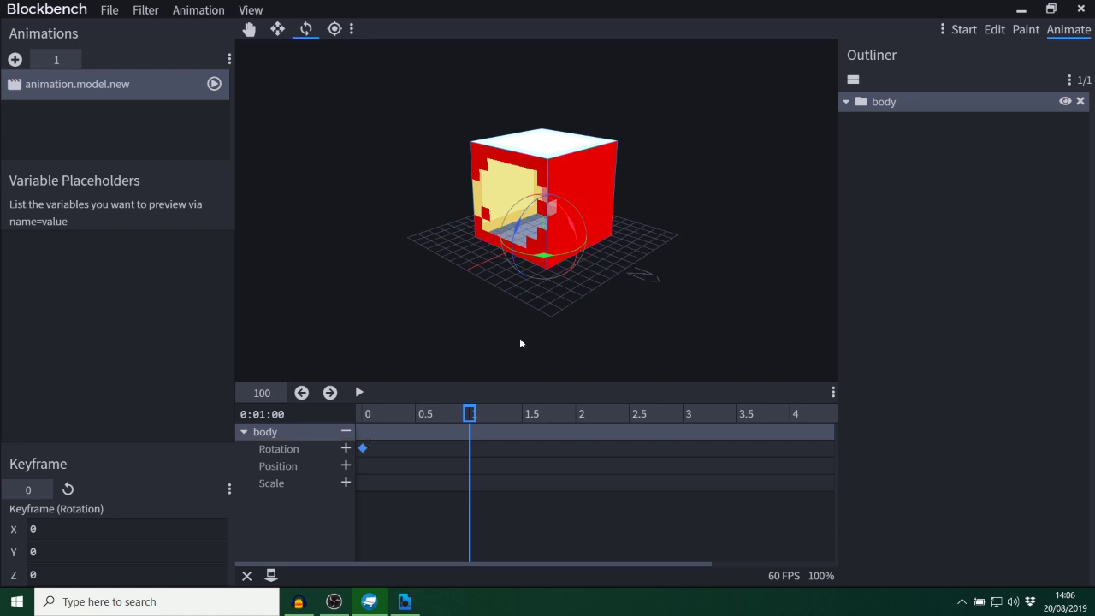
mouse_move(547, 260)
left_mouse_down()
mouse_move(630, 283)
mouse_move(547, 289)
mouse_move(550, 269)
mouse_move(559, 272)
left_mouse_up()
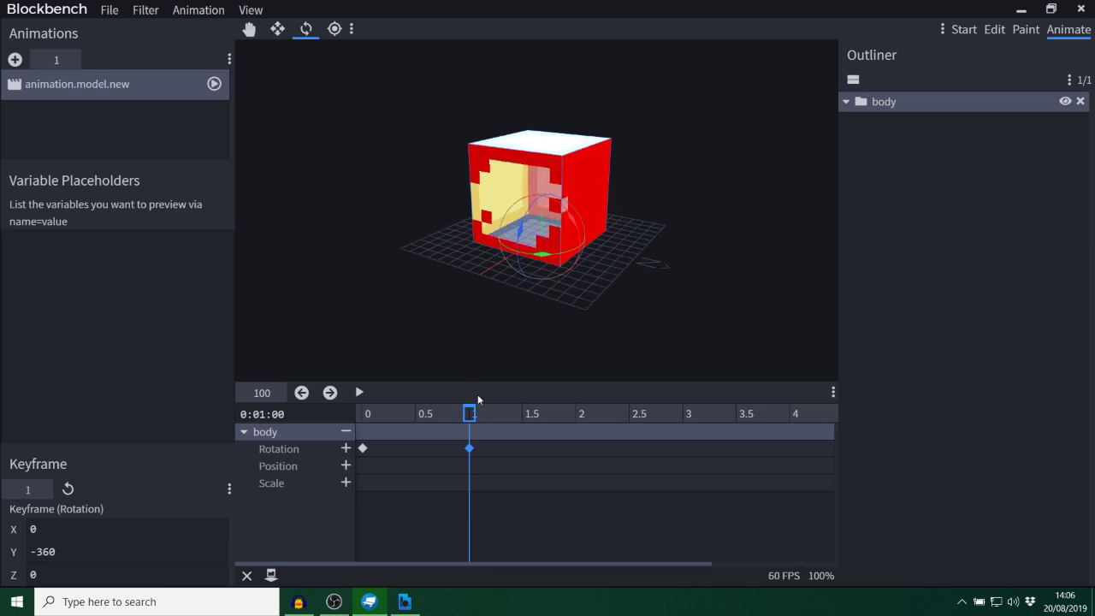
left_click_drag(469, 414, 246, 417)
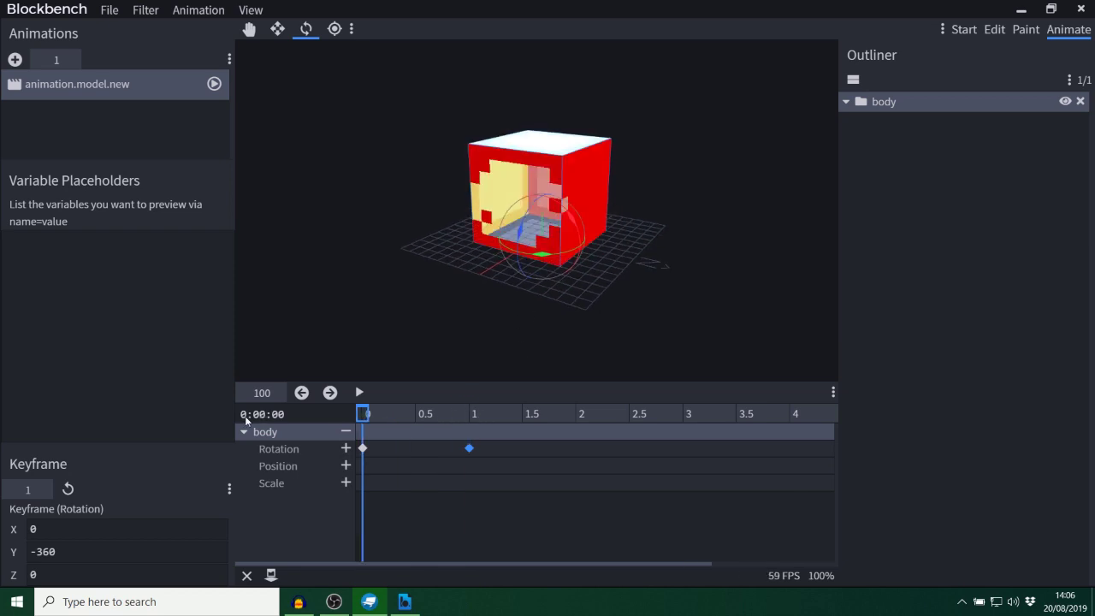
right_click(76, 80)
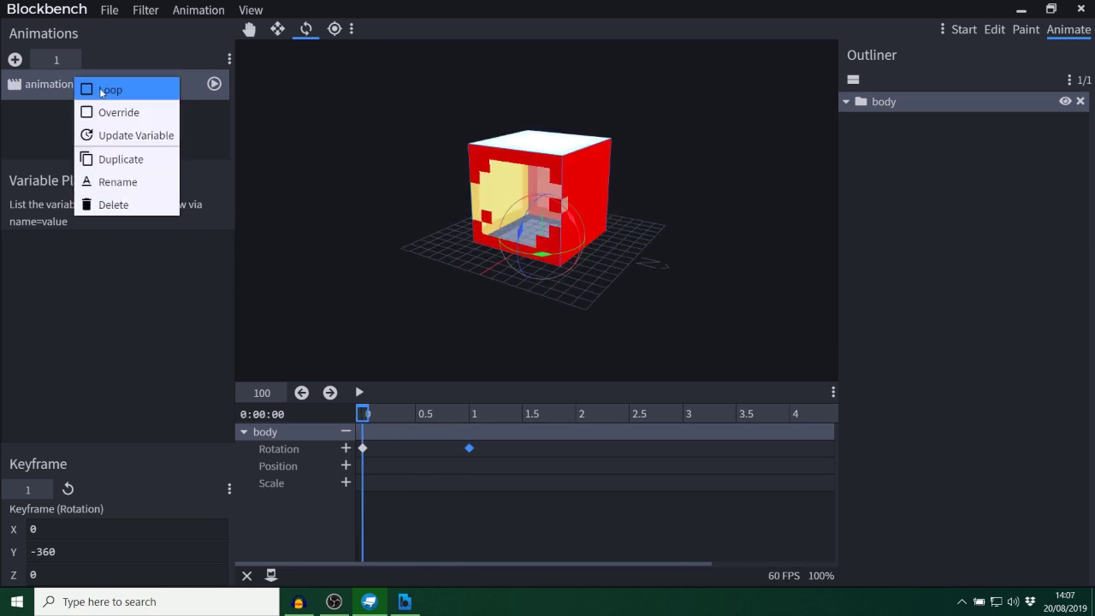
left_click(101, 91)
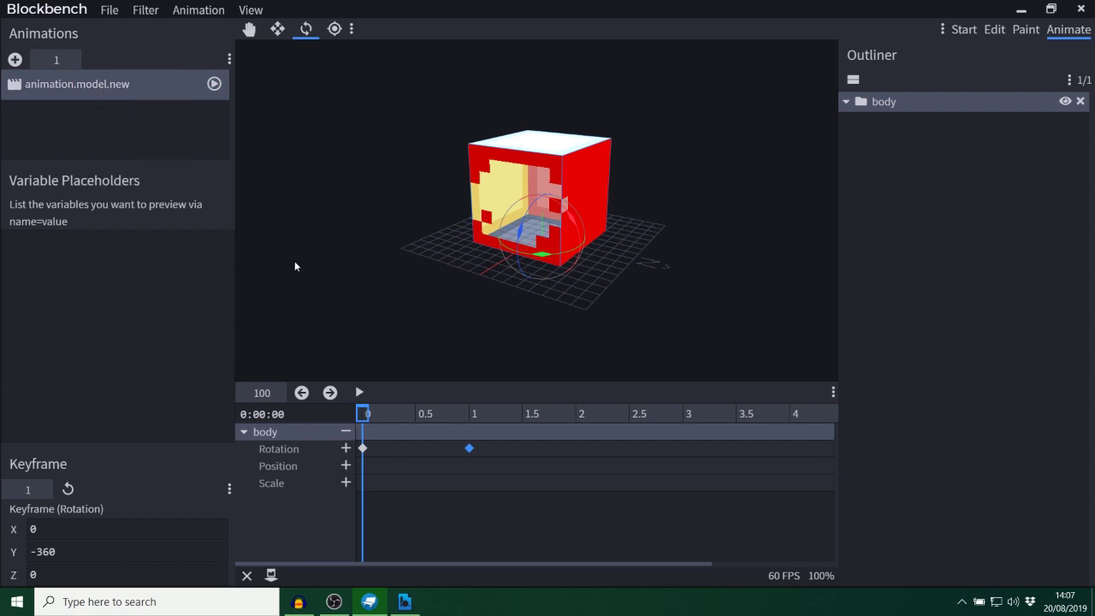
key("space")
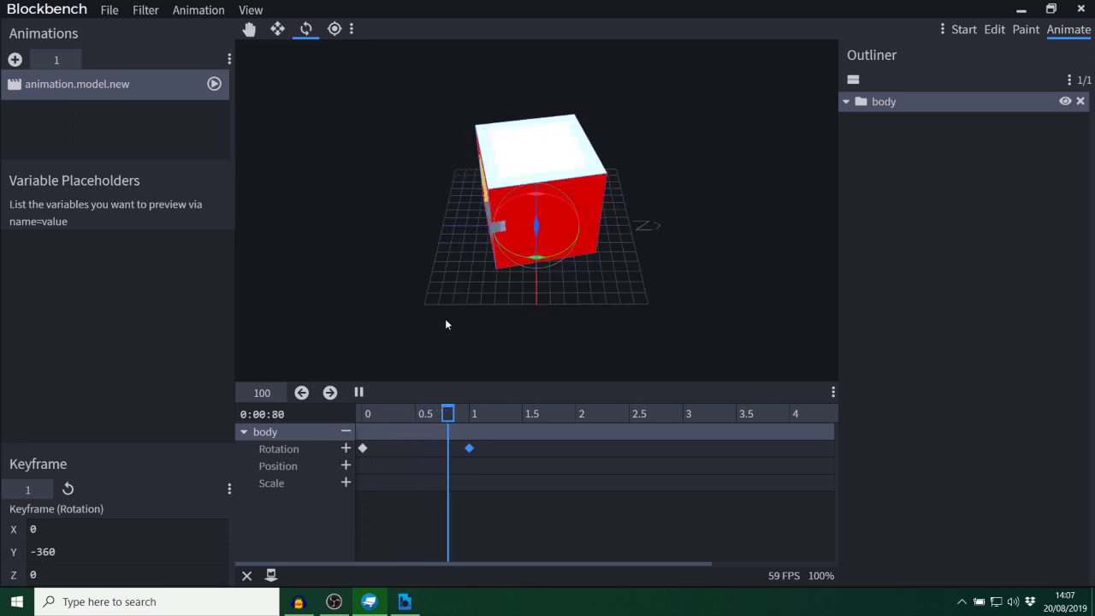
left_click_drag(487, 272, 463, 321)
left_click(1065, 101)
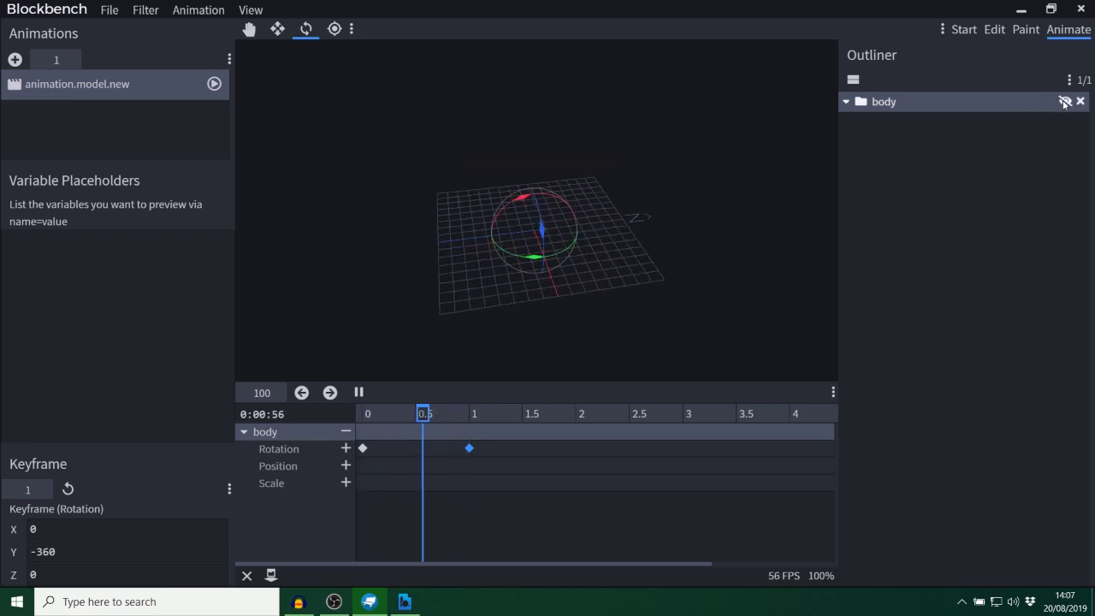
left_click(1065, 101)
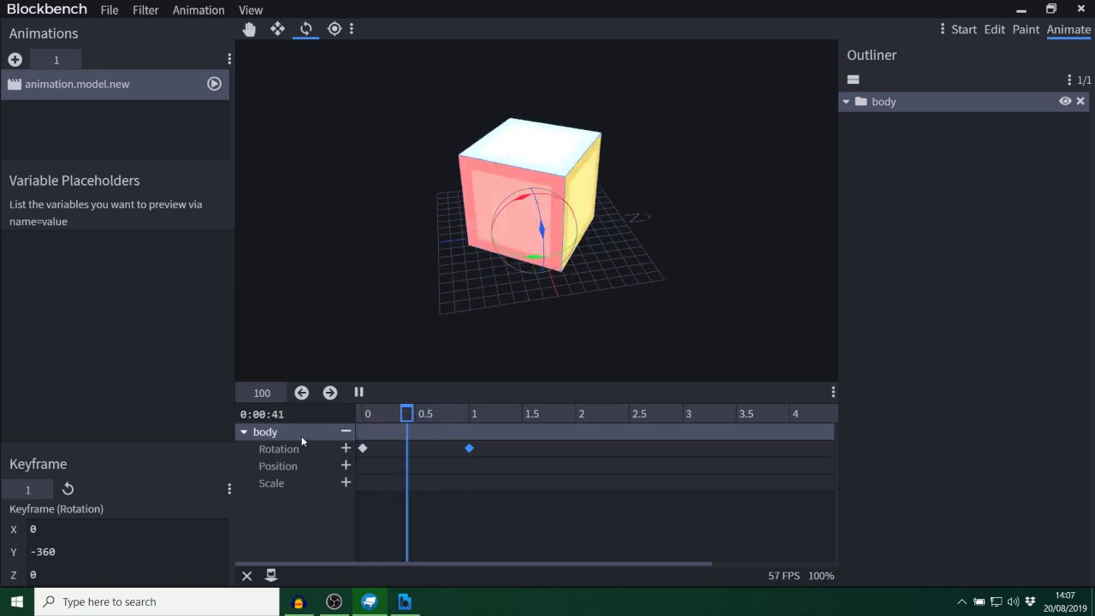
key("space")
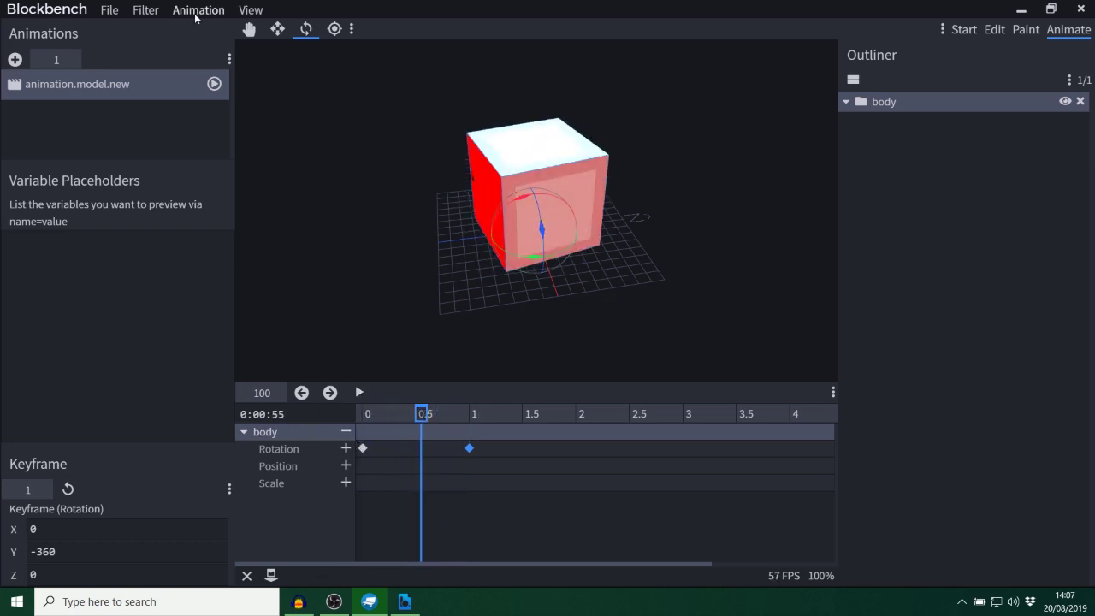
Cancel the Export Animations dialog without saving and switch back to the Edit workspace showing the red cube.
left_click(195, 17)
left_click(213, 196)
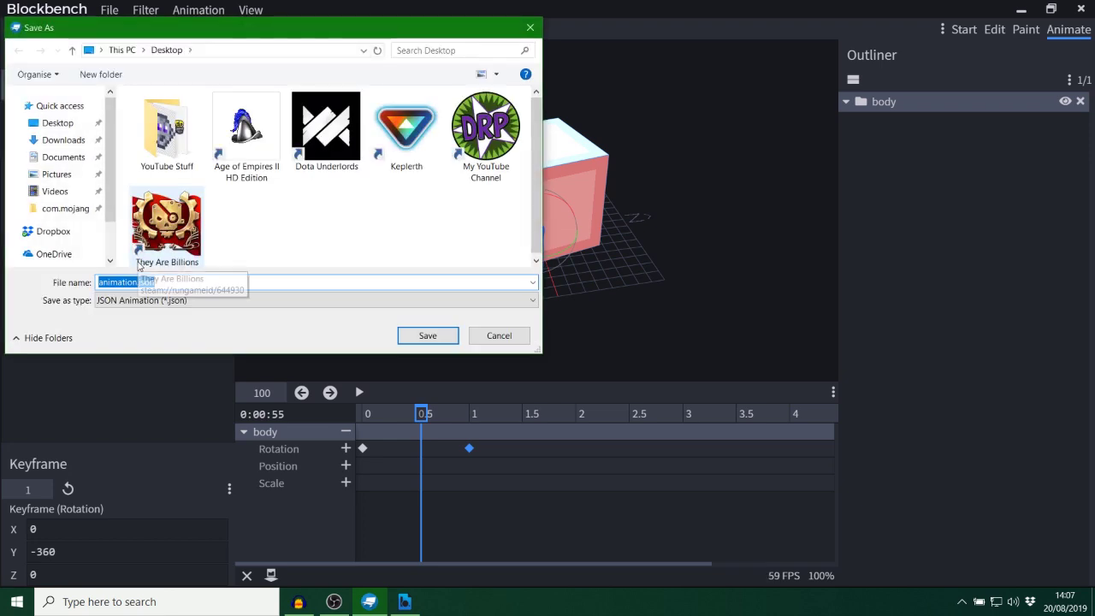
left_click(496, 336)
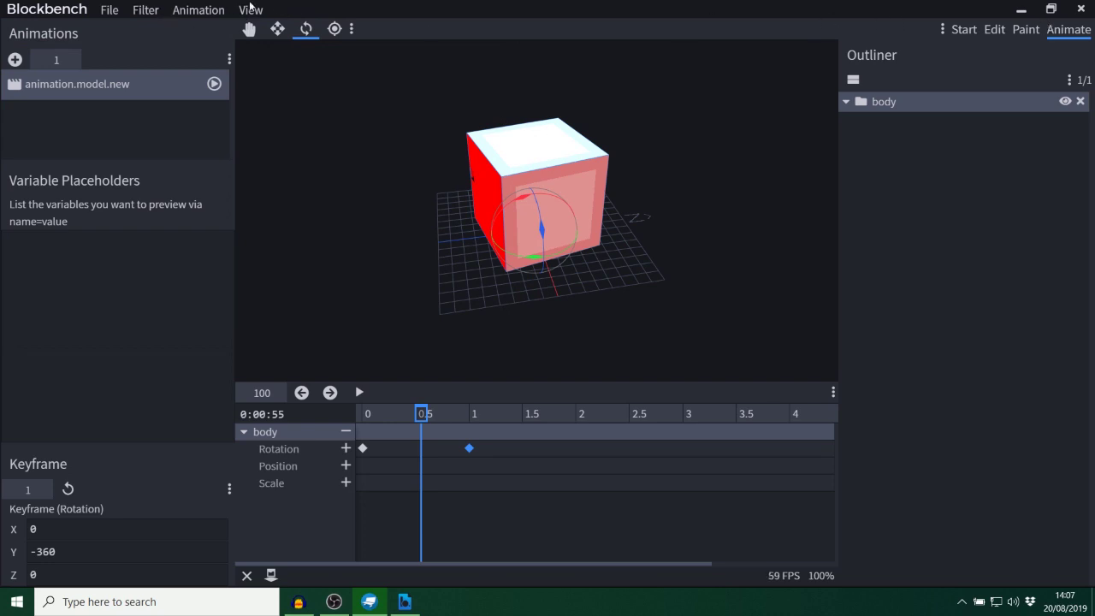
left_click(111, 10)
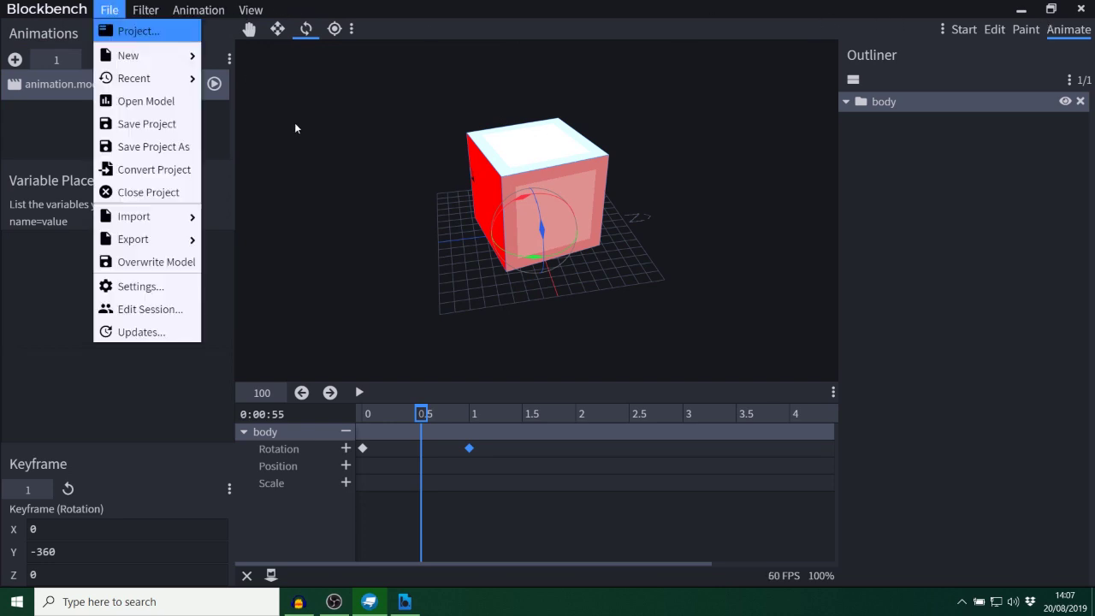
left_click(994, 29)
Start saving the 32×32 cube texture as an image file, then cancel.
left_click_drag(462, 115, 364, 109)
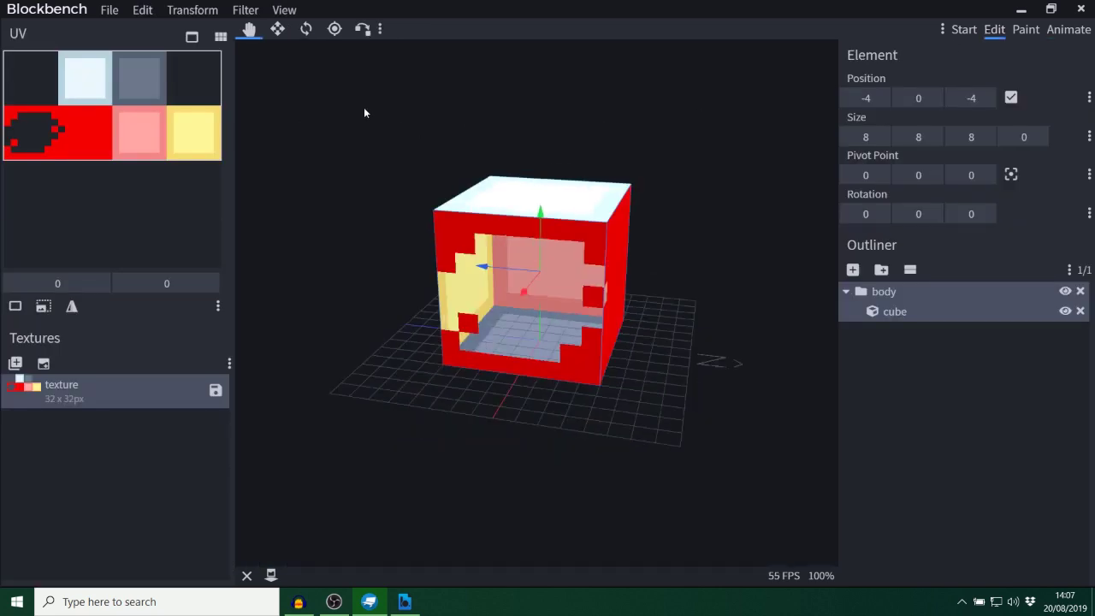
right_click(78, 384)
left_click(141, 466)
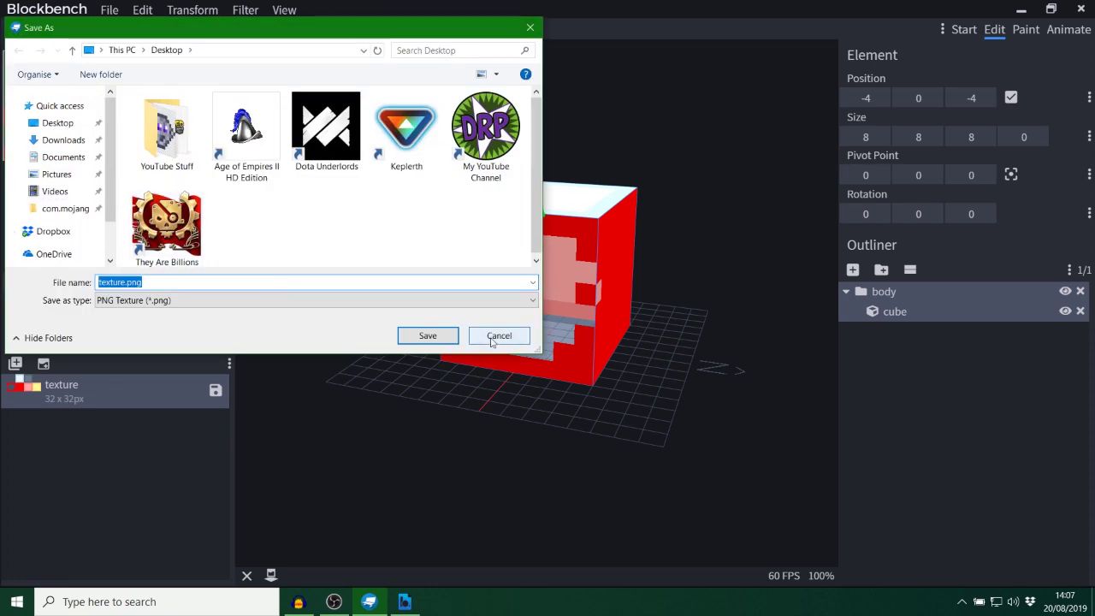
left_click(498, 336)
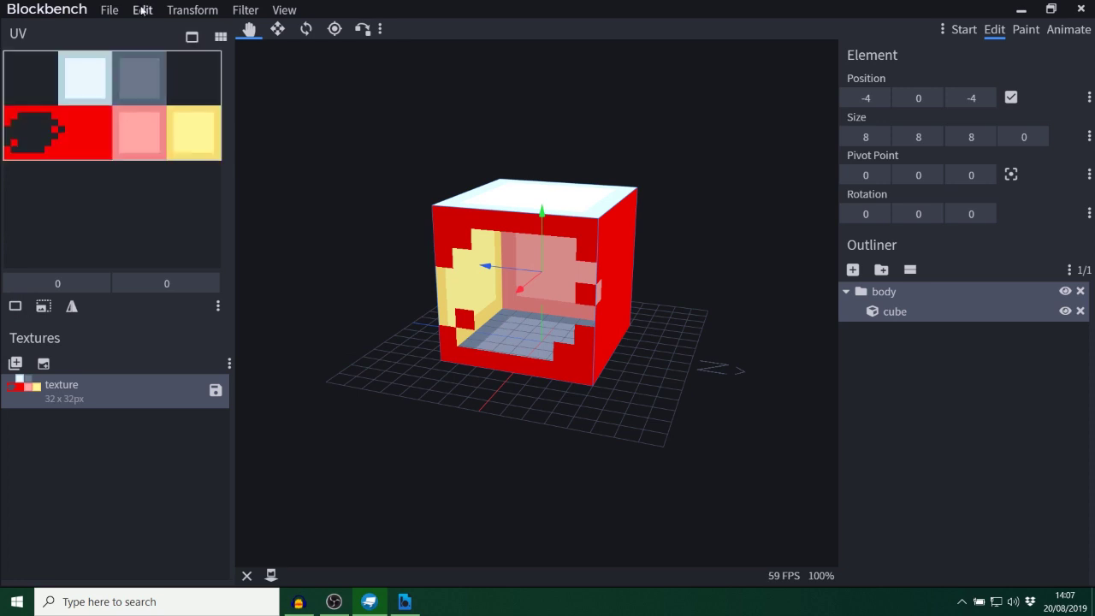
Export the cube as Bedrock geometry, saving model.json to the Desktop.
left_click(110, 11)
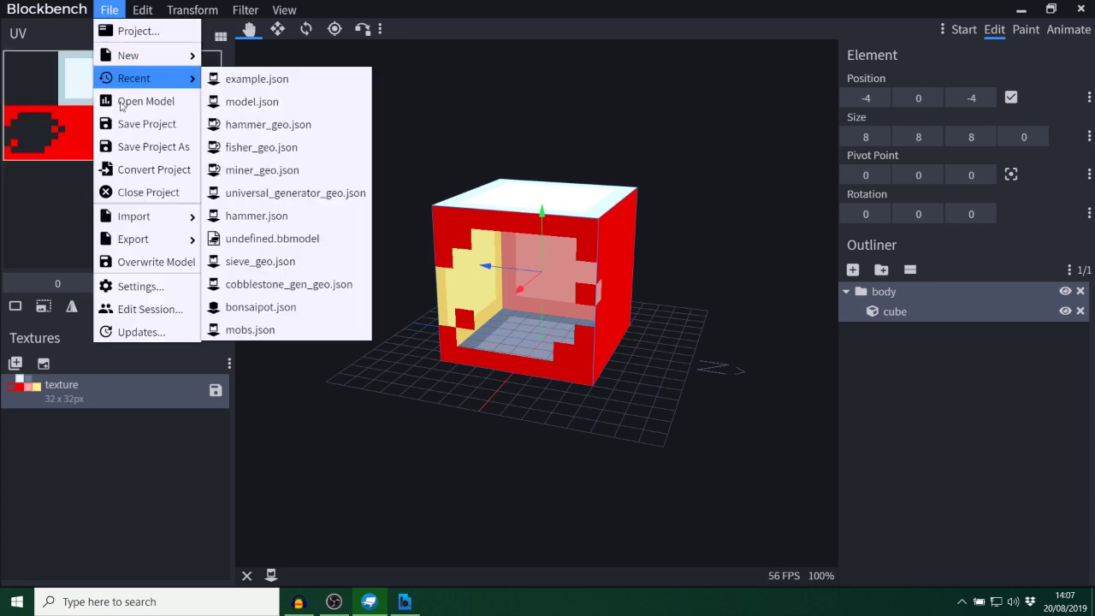
mouse_move(148, 248)
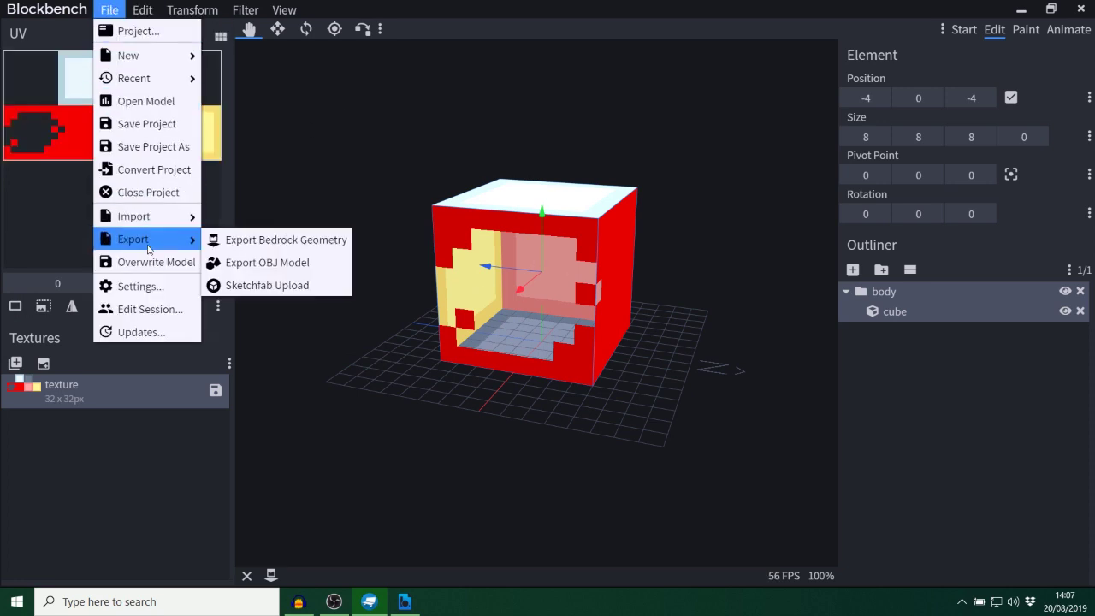
left_click(236, 245)
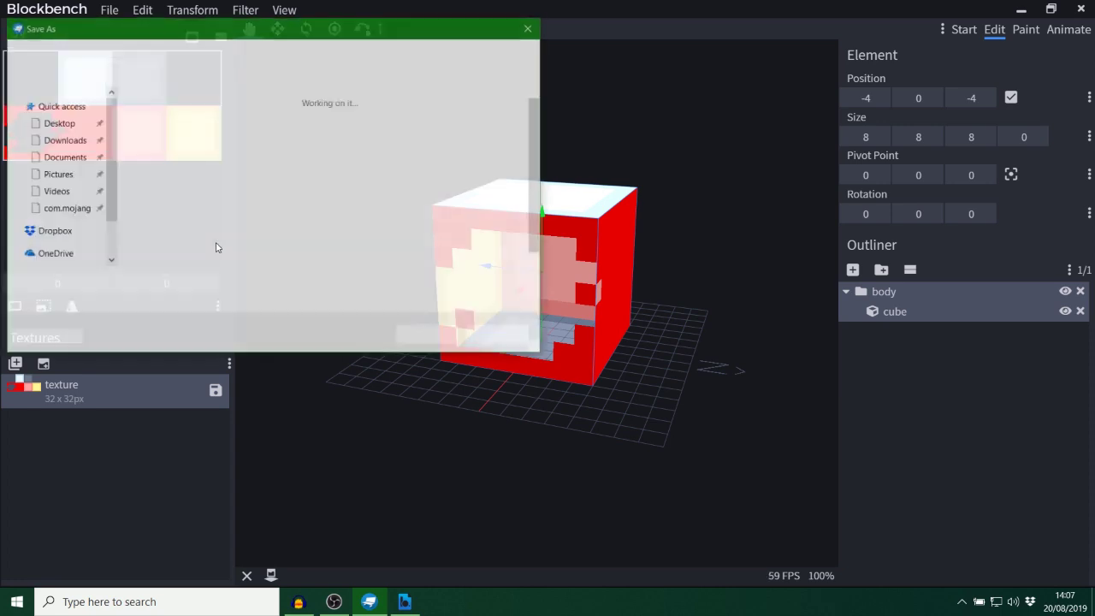
left_click(62, 123)
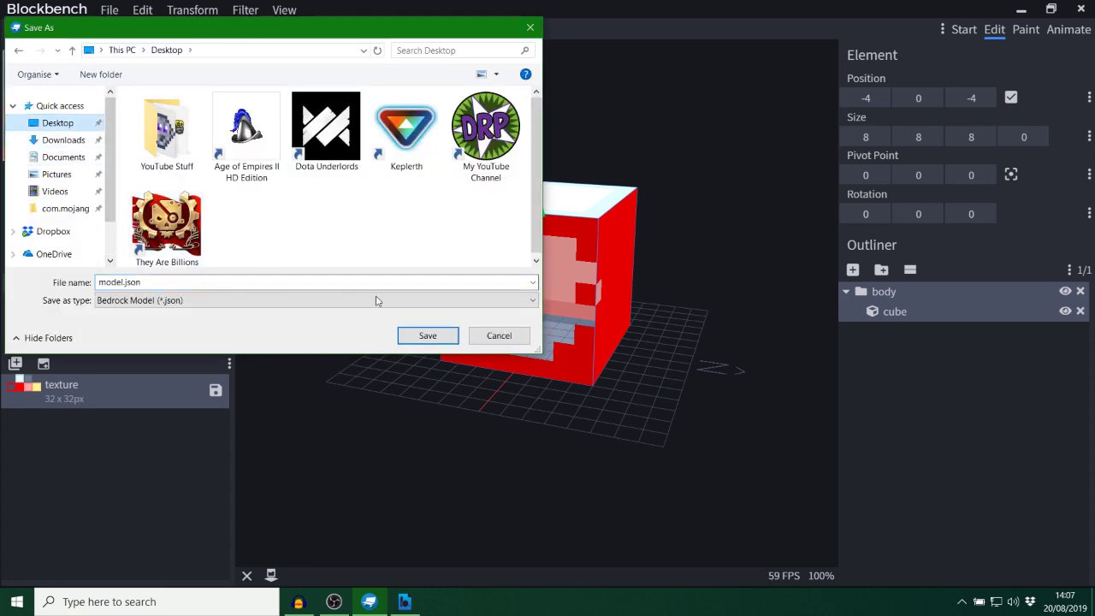
left_click(482, 340)
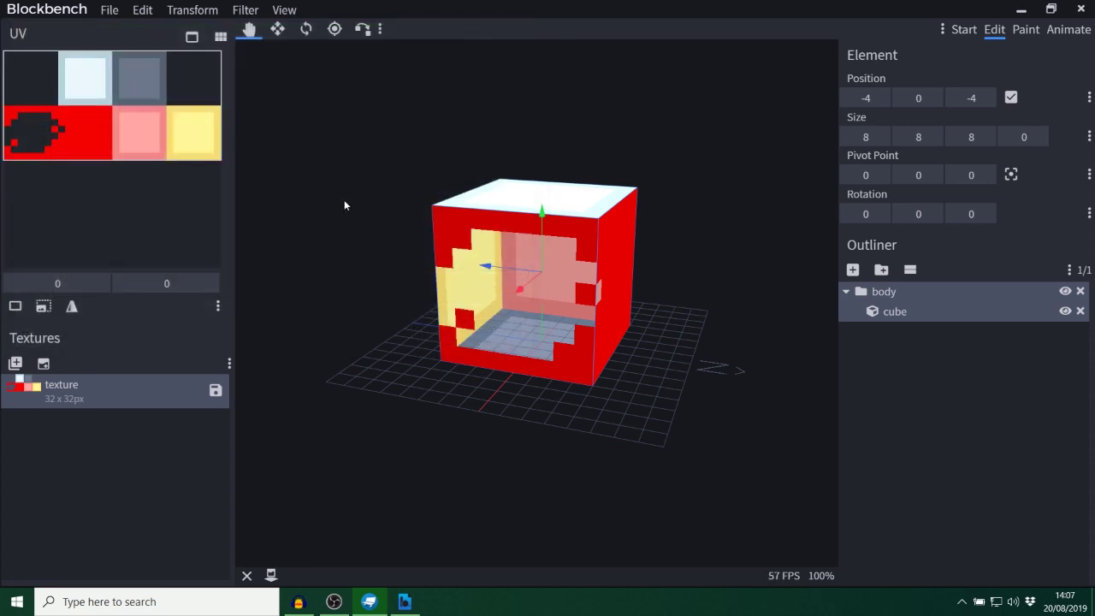
left_click_drag(345, 206, 378, 219)
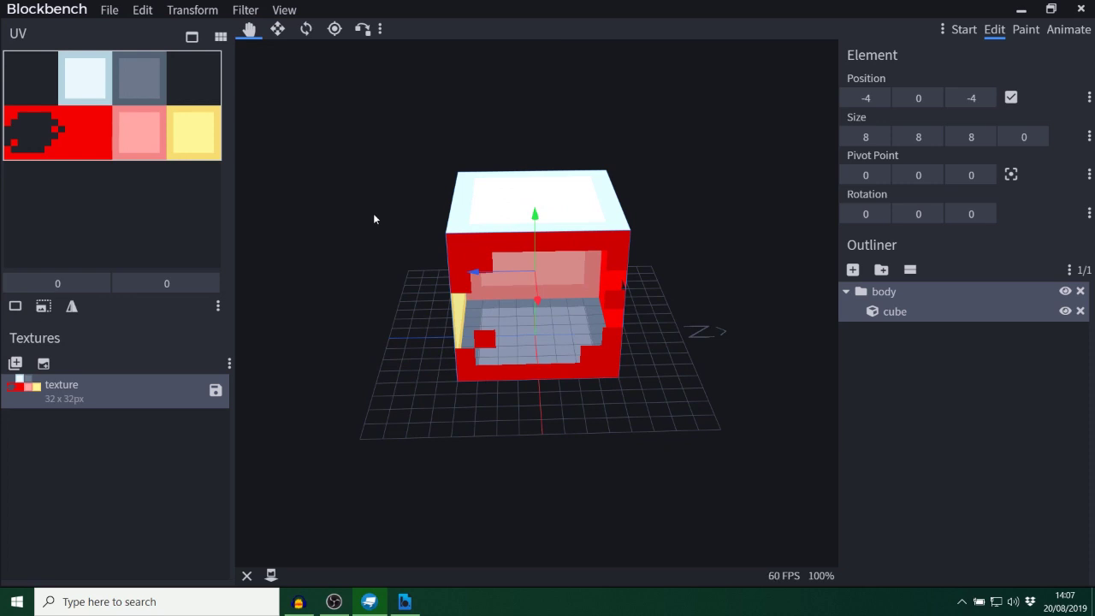
left_click_drag(290, 193, 300, 174)
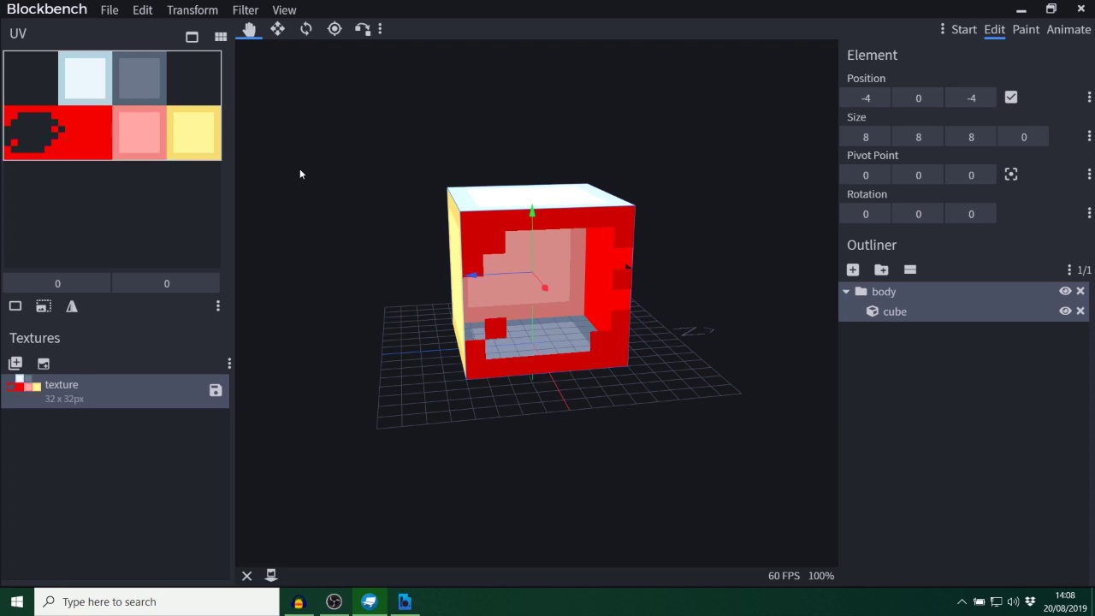
scroll(336, 159, "up", 3)
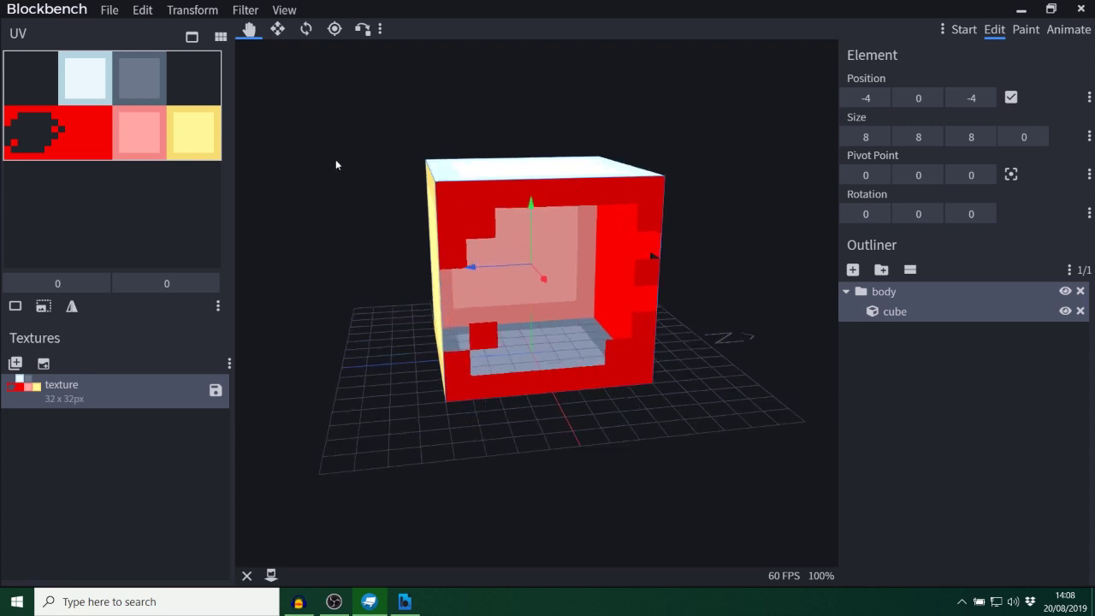
left_click_drag(366, 167, 225, 175)
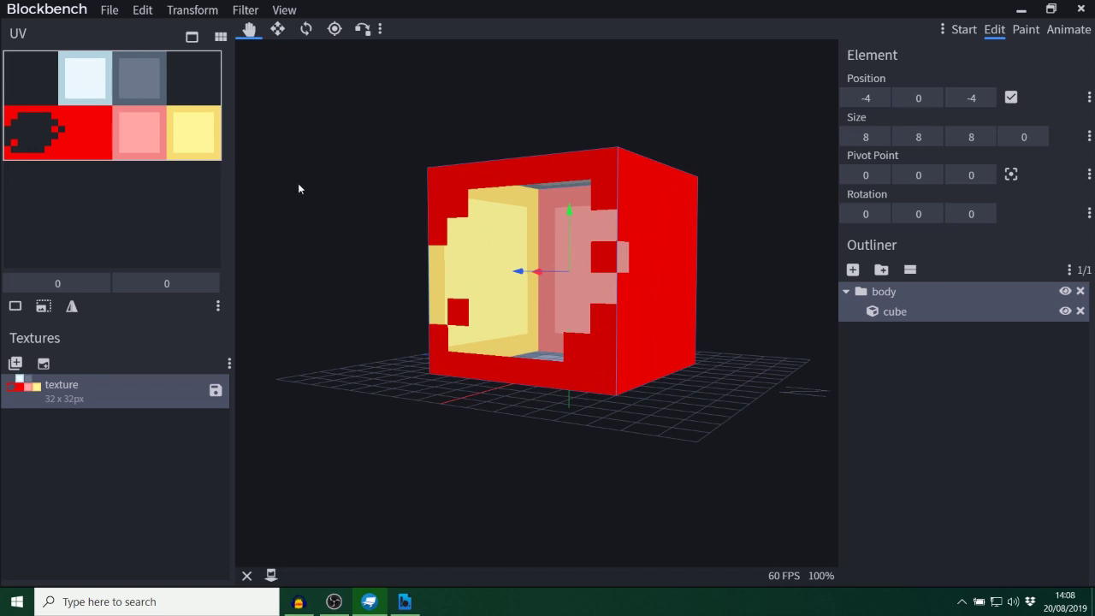
left_click_drag(299, 188, 341, 231)
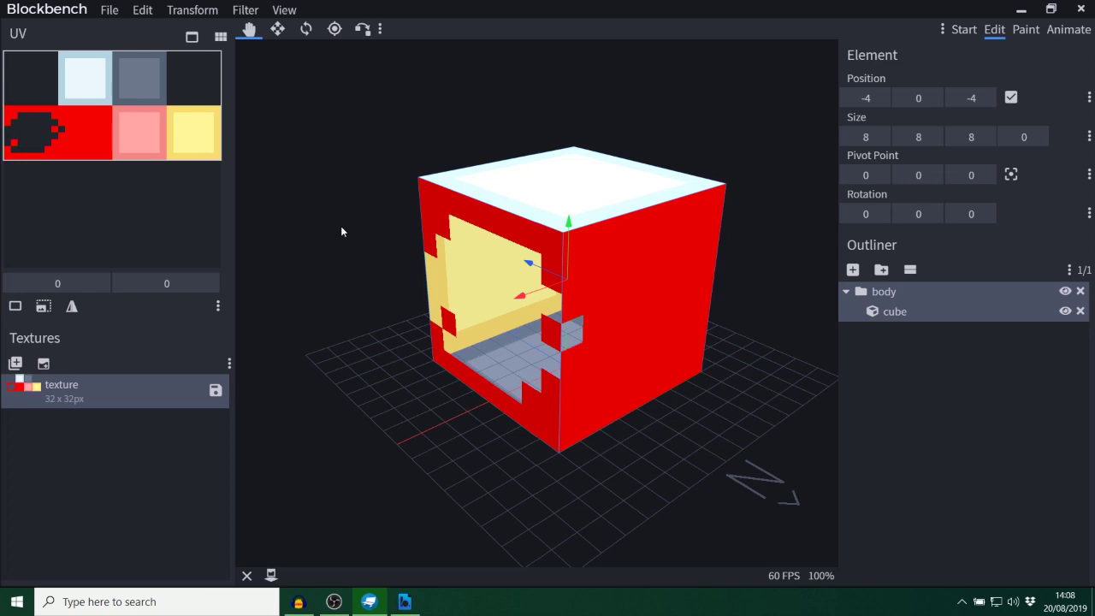
scroll(320, 235, "down", 5)
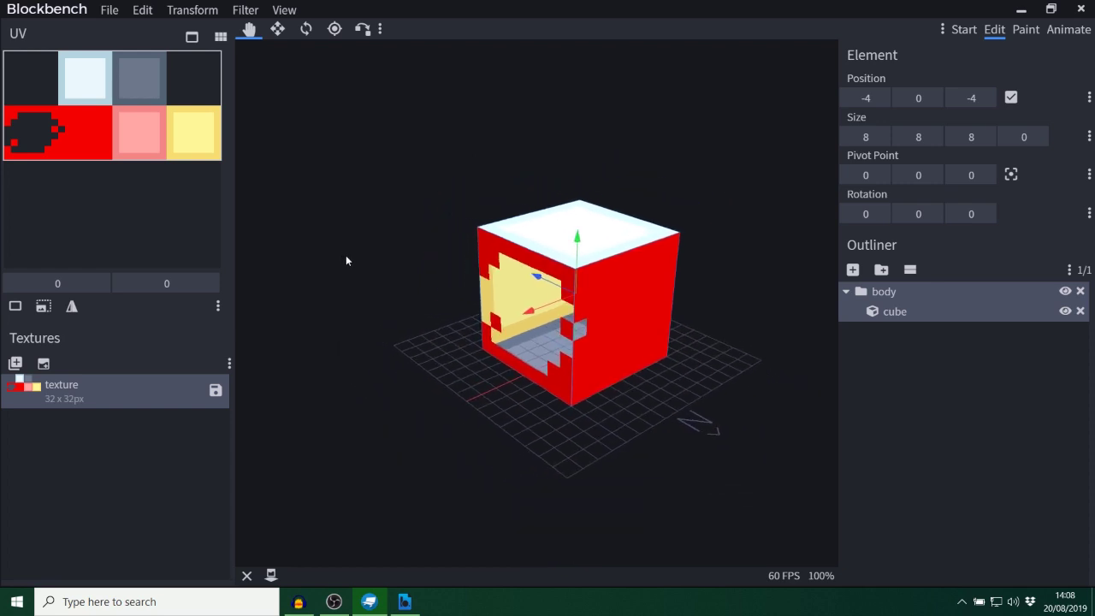
left_click_drag(345, 255, 312, 236)
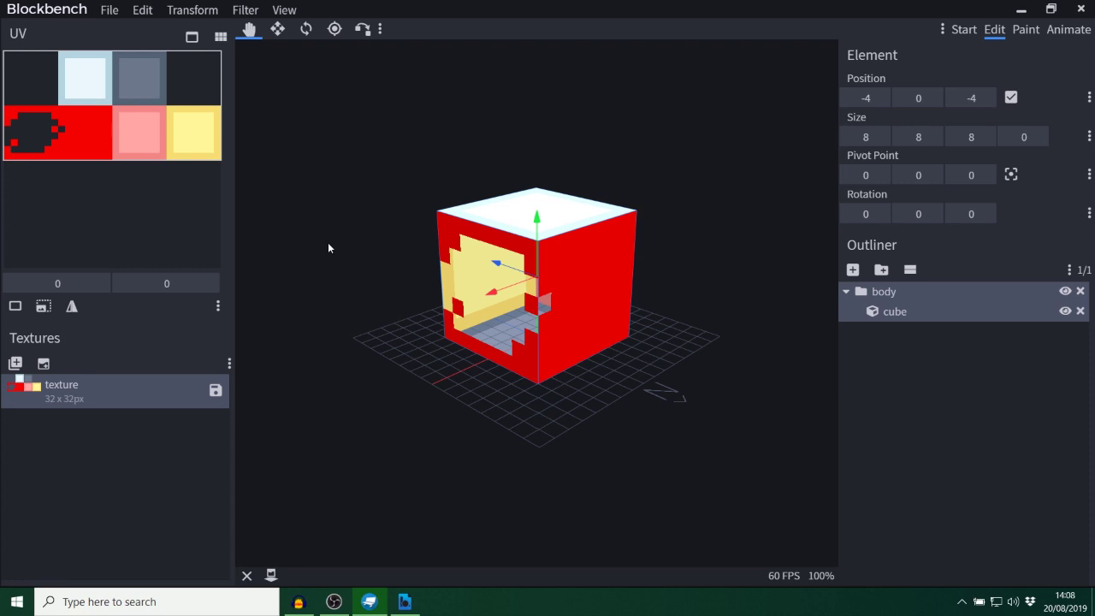